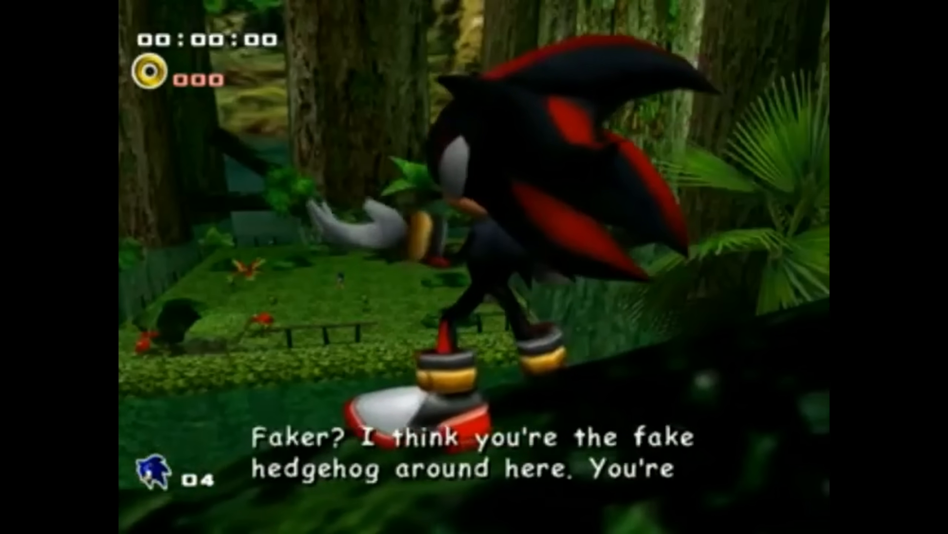
Make the hidden face meshes Plane.002 B, Plane.003 and Plane.004 visible in the viewport.
{"action": "left_click", "coordinate": [933, 72]}
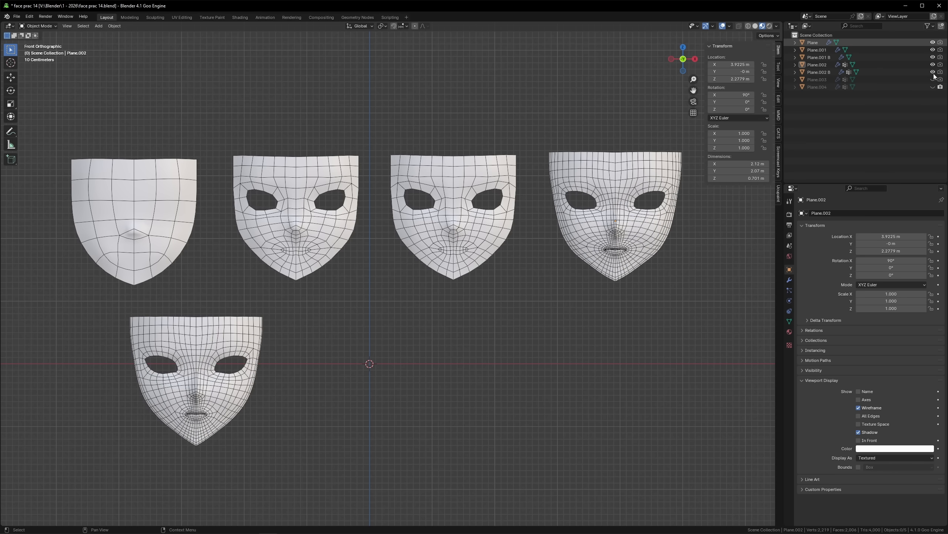
{"action": "left_click", "coordinate": [932, 80]}
{"action": "left_click", "coordinate": [933, 87]}
{"action": "middle_click_drag", "start_coordinate": [631, 355], "coordinate": [658, 357]}
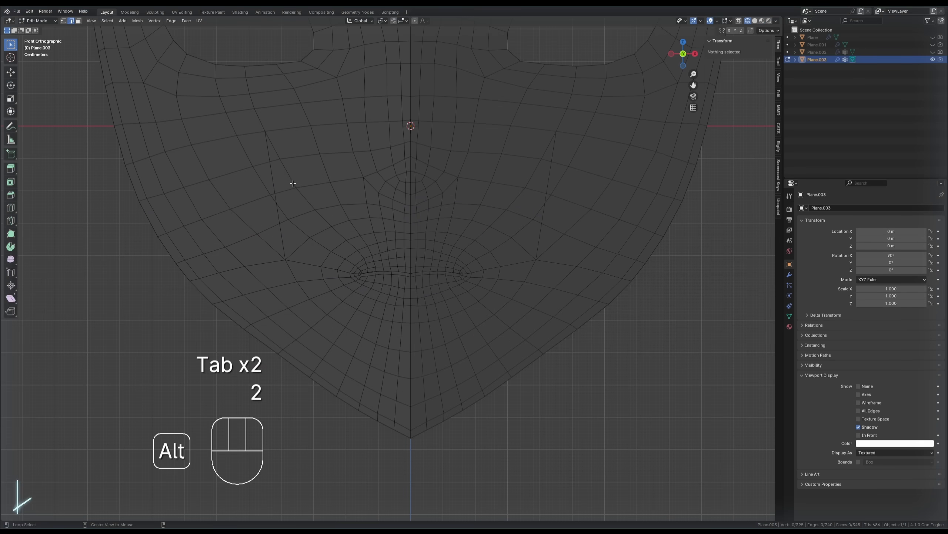
Dissolve the diagonal edge loop running from the cheek down to the mouth corner on Plane.003.
{"action": "left_click", "coordinate": [293, 184], "text": "alt"}
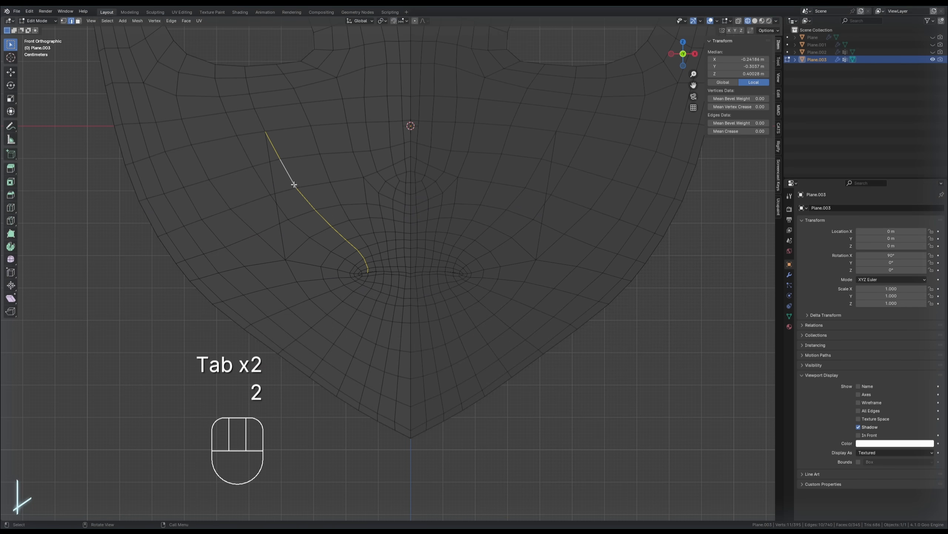
{"action": "key", "text": "Delete"}
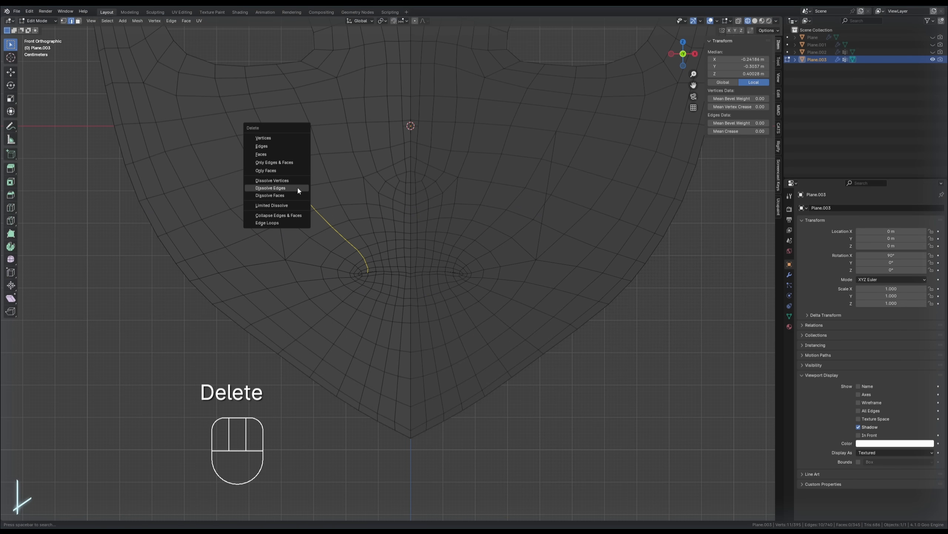
{"action": "left_click", "coordinate": [296, 186]}
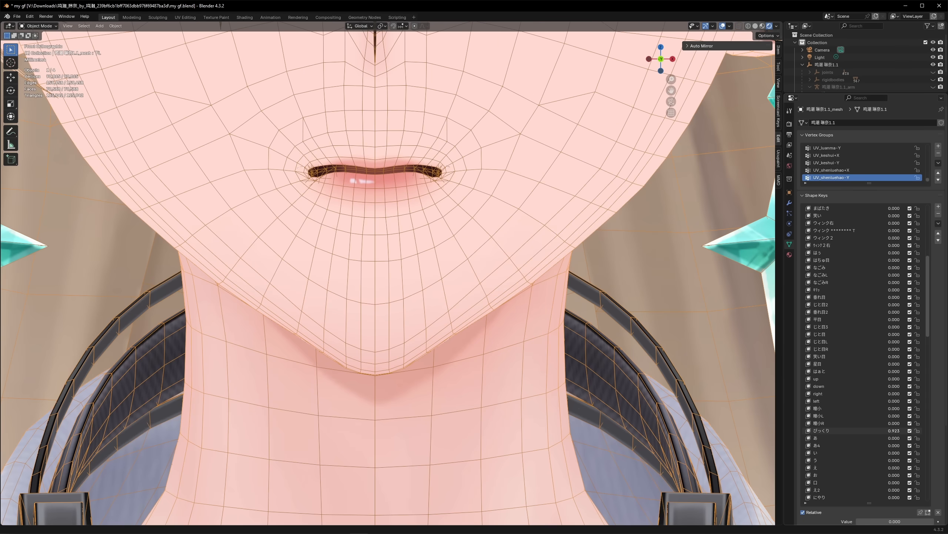
Raise a mouth shape key on the character mesh, and edge-slide the three selected loops around Plane.003's mouth.
{"action": "left_click_drag", "start_coordinate": [892, 483], "coordinate": [926, 483]}
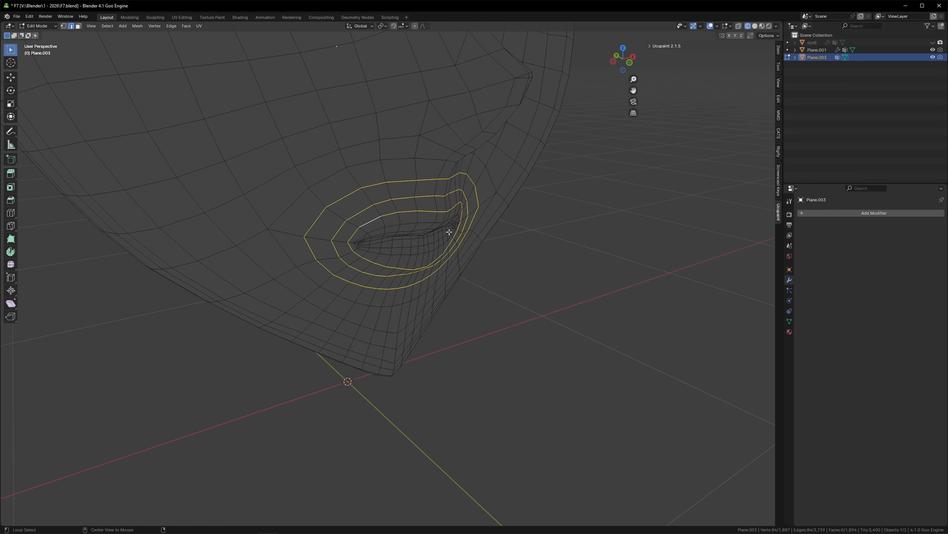
{"action": "key", "text": "g"}
{"action": "key", "text": "g"}
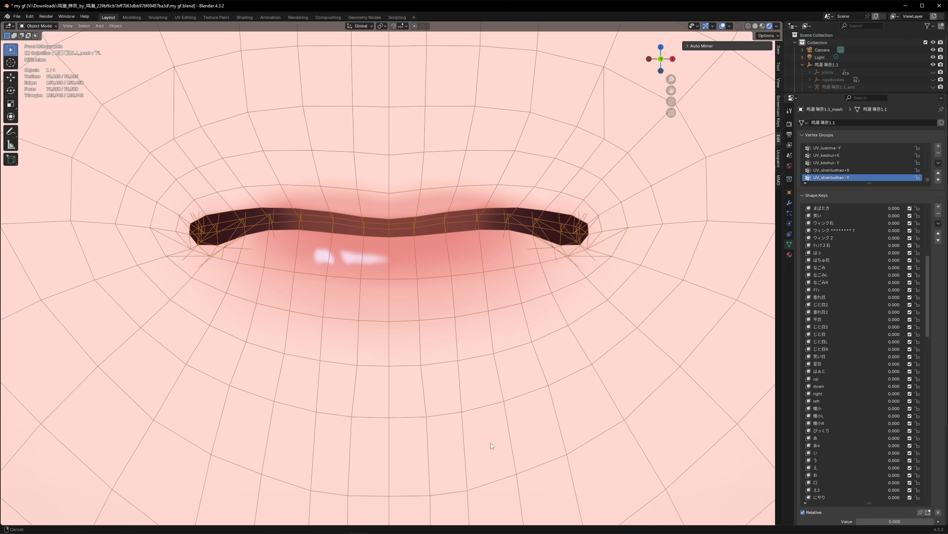
Edge-slide the outer loop around the mouth of the face.dmx mesh outward to widen the mouth area.
{"action": "scroll", "coordinate": [418, 307], "scroll_direction": "up", "scroll_amount": 2}
{"action": "scroll", "coordinate": [507, 362], "scroll_direction": "down", "scroll_amount": 2}
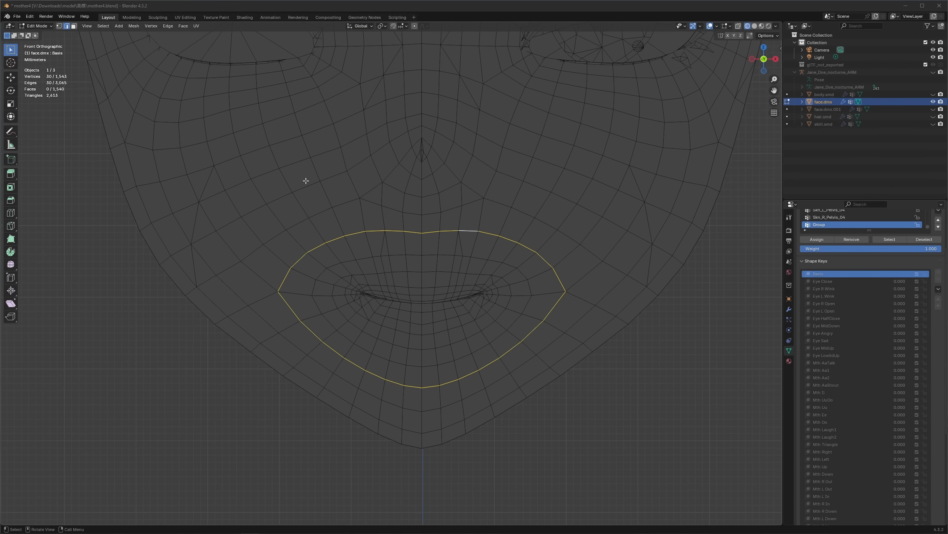
{"action": "left_click", "coordinate": [246, 172], "text": "alt+shift"}
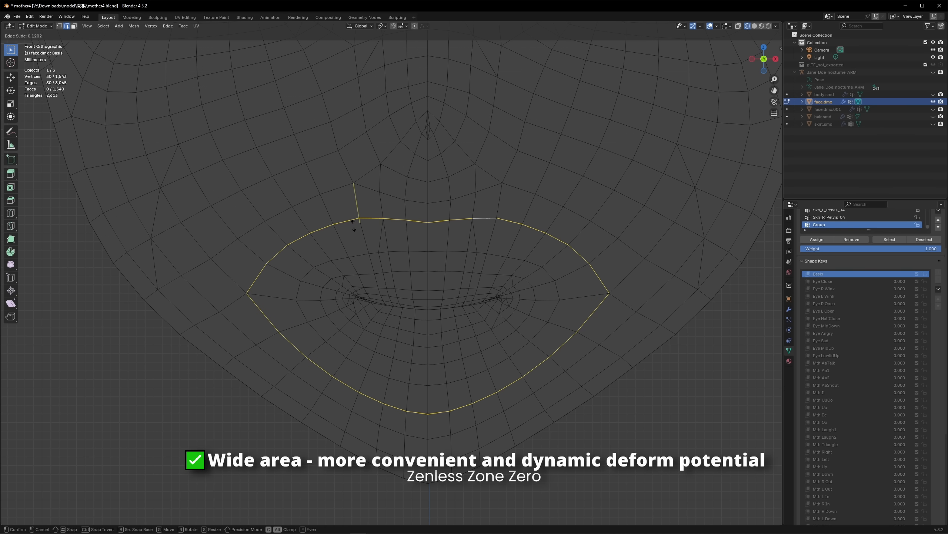
{"action": "key", "text": "g"}
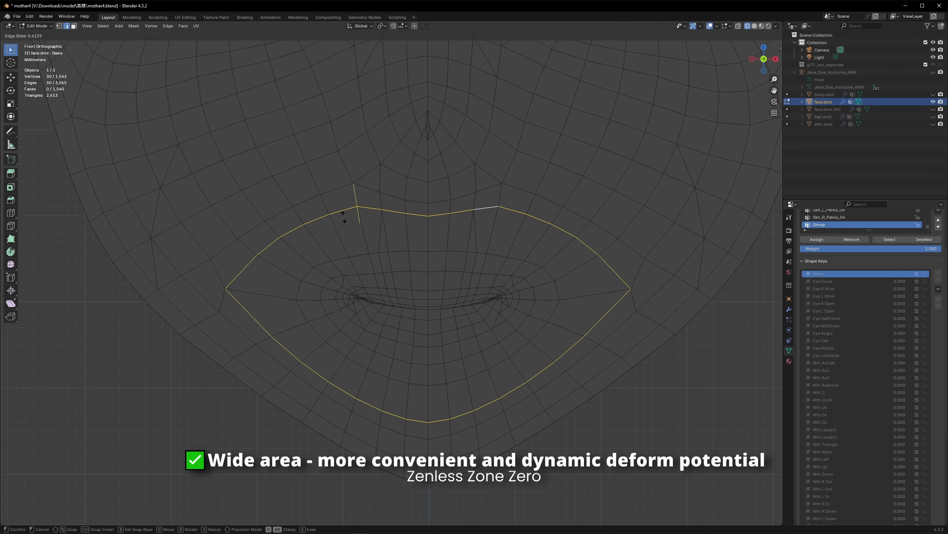
{"action": "left_click", "coordinate": [273, 207], "text": "alt+shift"}
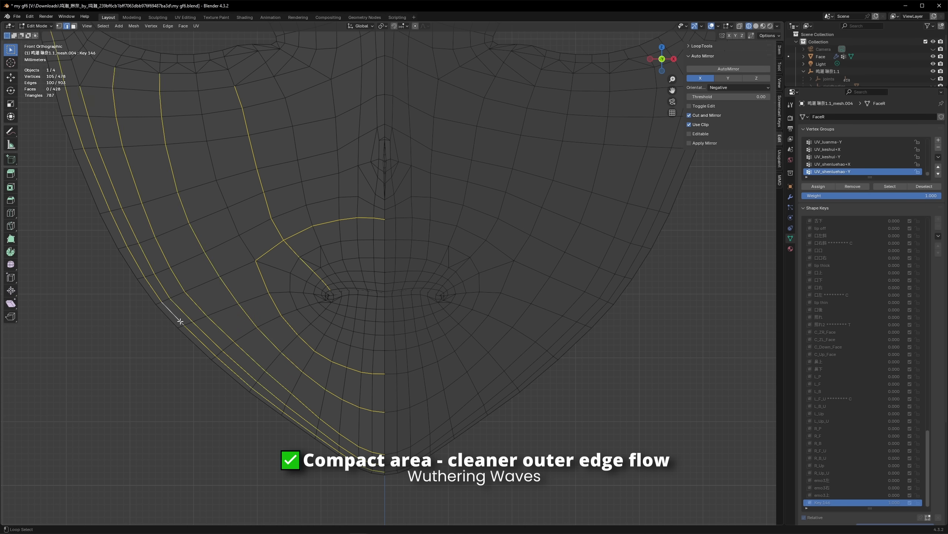
Examine the edge loops around the character's mouth, lips and mouth corners up close.
{"action": "middle_click_drag", "start_coordinate": [197, 317], "coordinate": [473, 345]}
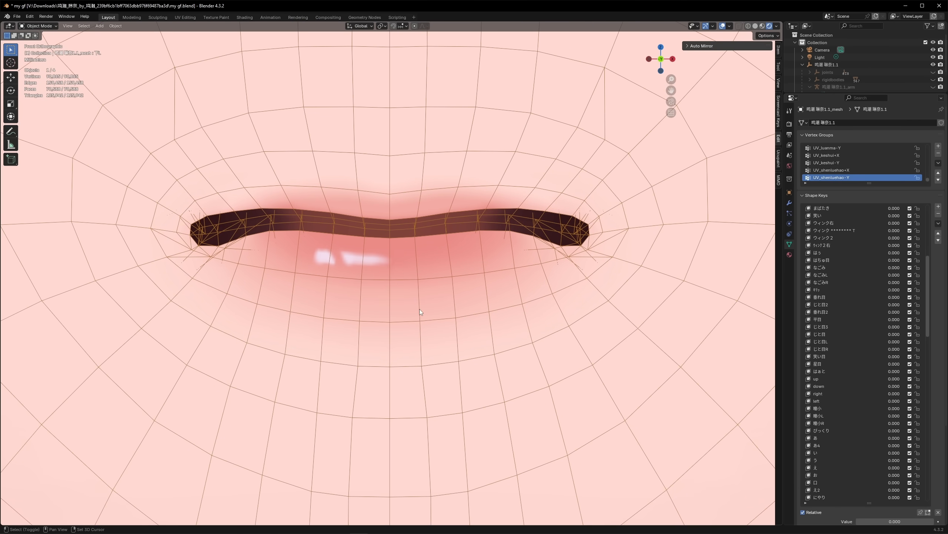
{"action": "scroll", "coordinate": [419, 309], "scroll_direction": "down", "scroll_amount": 2}
{"action": "scroll", "coordinate": [564, 373], "scroll_direction": "up", "scroll_amount": 4}
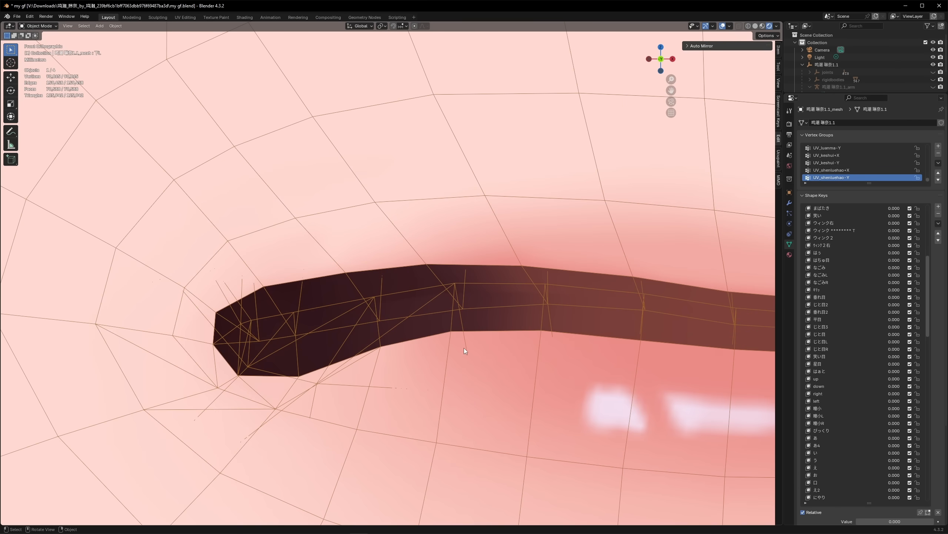
{"action": "scroll", "coordinate": [464, 351], "scroll_direction": "up", "scroll_amount": 2}
{"action": "scroll", "coordinate": [487, 337], "scroll_direction": "down", "scroll_amount": 2}
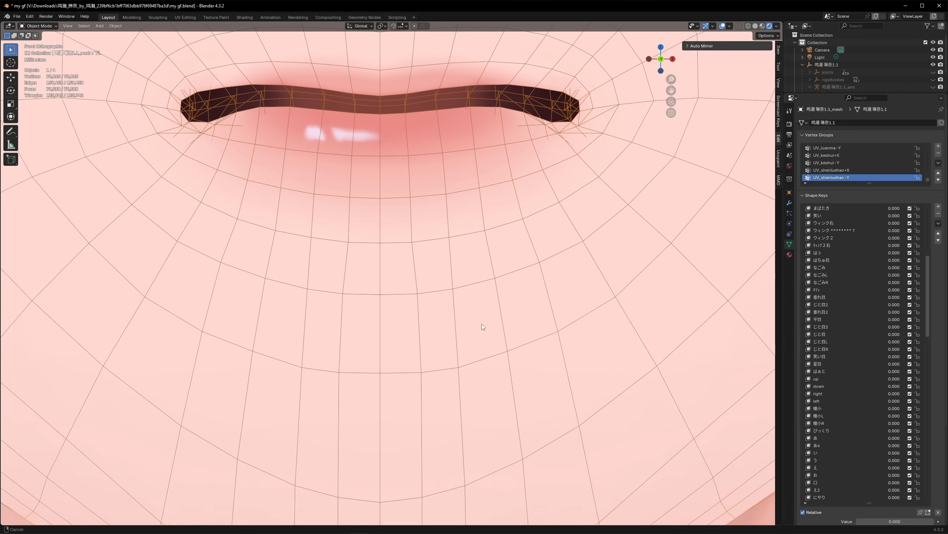
{"action": "middle_click_drag", "start_coordinate": [482, 190], "coordinate": [464, 353], "text": "shift"}
{"action": "scroll", "coordinate": [487, 431], "scroll_direction": "up", "scroll_amount": 1}
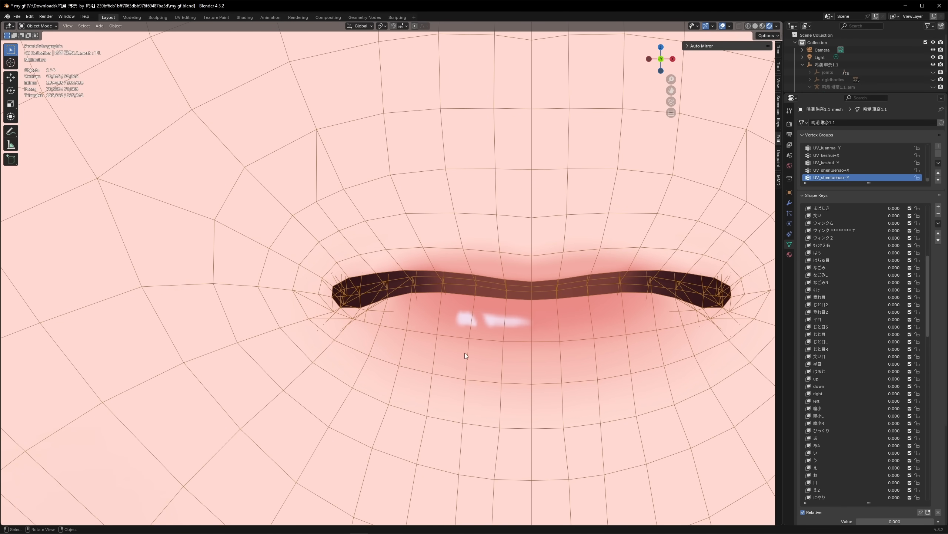
{"action": "scroll", "coordinate": [466, 349], "scroll_direction": "up", "scroll_amount": 7}
{"action": "left_click_drag", "start_coordinate": [311, 272], "coordinate": [472, 260]}
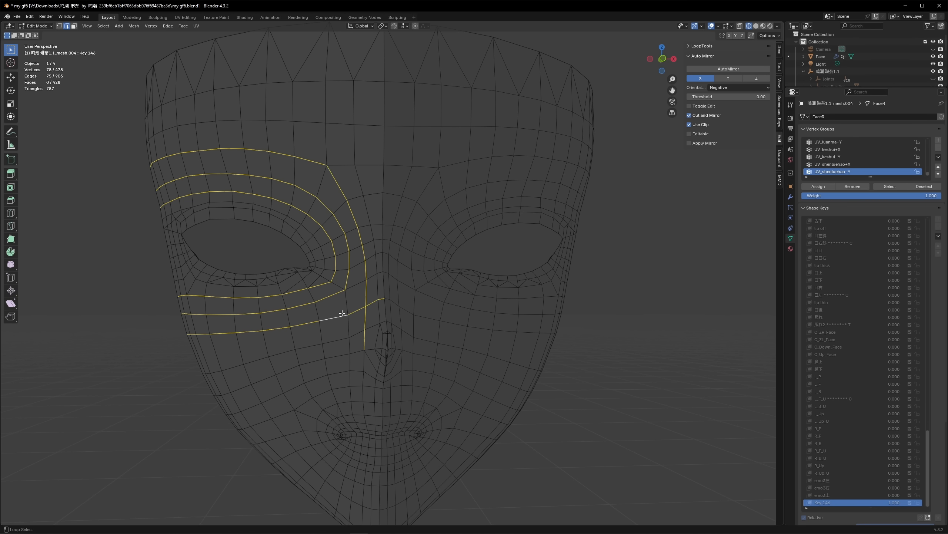
Inspect the edge flow around the eye socket and nose bridge on the reference face and Plane.003.
{"action": "mouse_move", "coordinate": [342, 313]}
{"action": "middle_mouse_down"}
{"action": "mouse_move", "coordinate": [349, 297]}
{"action": "mouse_move", "coordinate": [351, 314]}
{"action": "mouse_move", "coordinate": [356, 293]}
{"action": "mouse_move", "coordinate": [356, 304]}
{"action": "middle_mouse_up"}
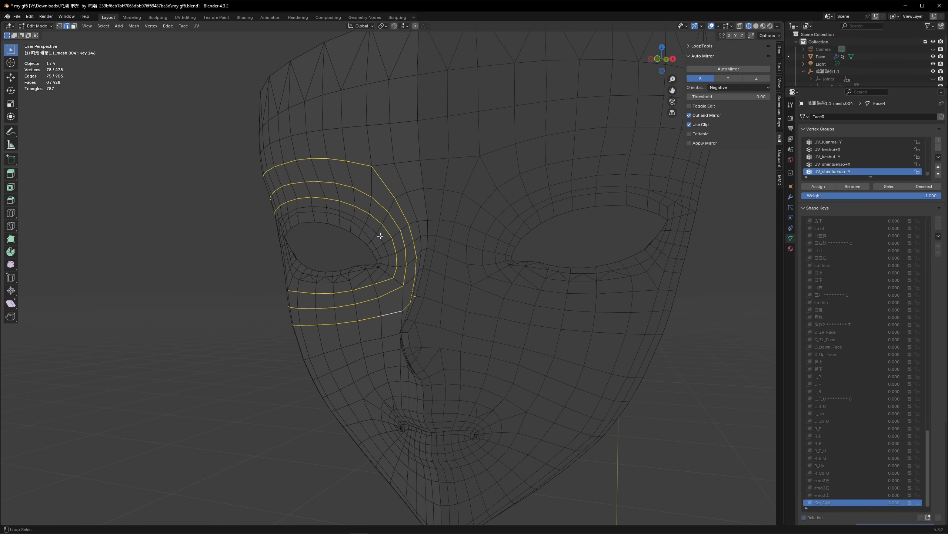
{"action": "middle_click_drag", "start_coordinate": [392, 247], "coordinate": [386, 244]}
{"action": "left_click_drag", "start_coordinate": [335, 143], "coordinate": [249, 125]}
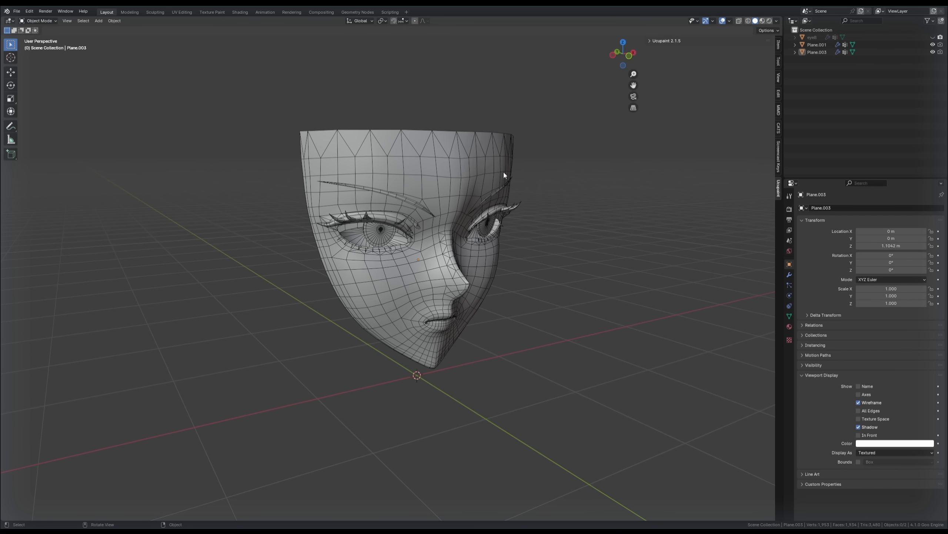
{"action": "left_click", "coordinate": [471, 214]}
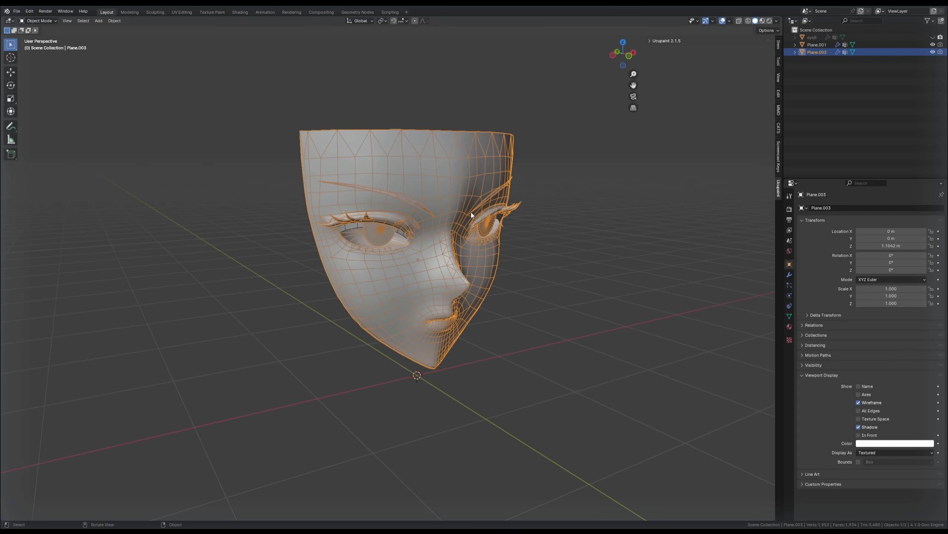
{"action": "left_click", "coordinate": [531, 236]}
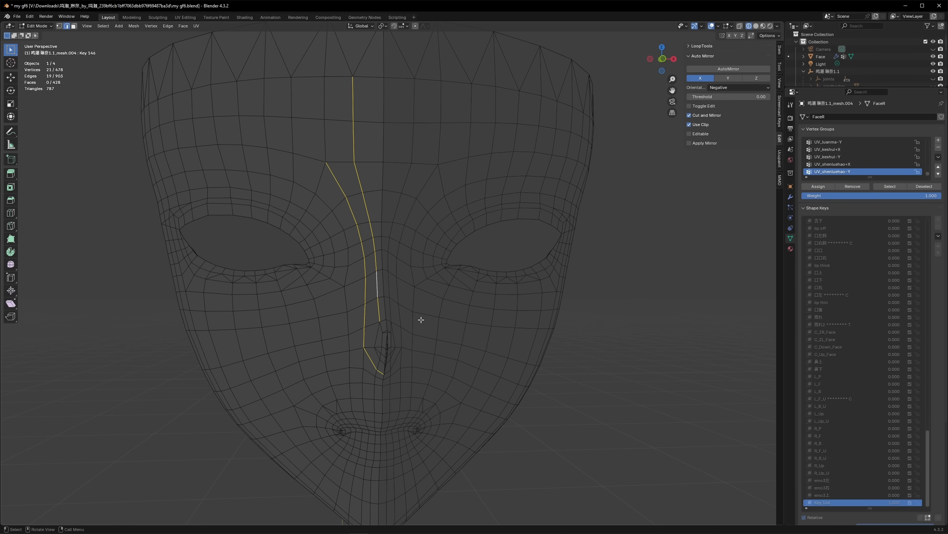
{"action": "middle_click_drag", "start_coordinate": [403, 245], "coordinate": [409, 270]}
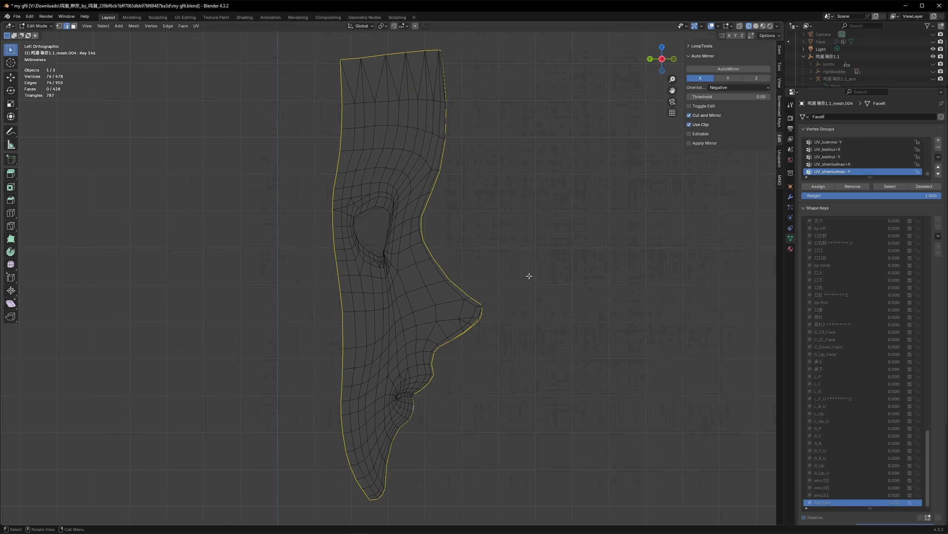
Open the recent file "my gf.blend" and view the character's face in side profile.
{"action": "scroll", "coordinate": [529, 275], "scroll_direction": "down", "scroll_amount": 1}
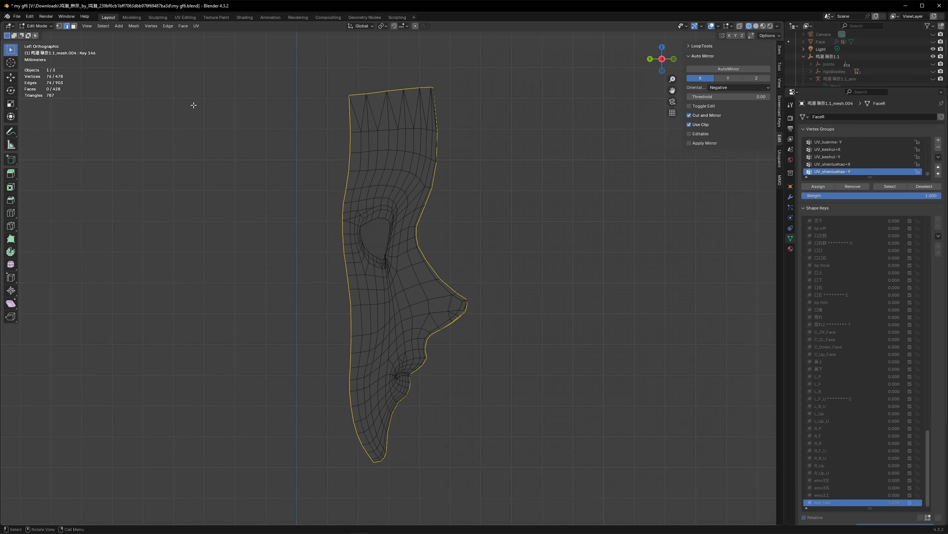
{"action": "left_click", "coordinate": [19, 17]}
{"action": "mouse_move", "coordinate": [37, 42]}
{"action": "left_click", "coordinate": [126, 61]}
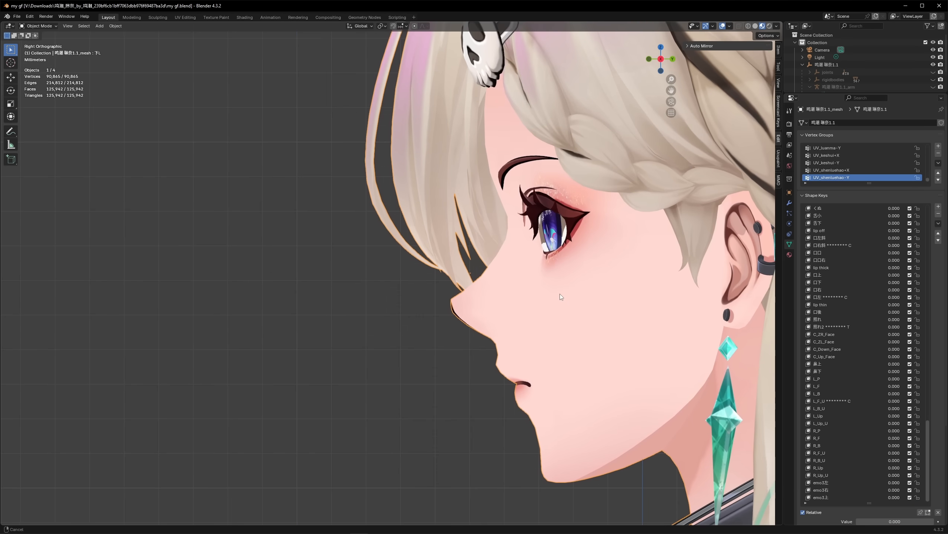
{"action": "middle_click_drag", "start_coordinate": [526, 306], "coordinate": [470, 300], "text": "shift"}
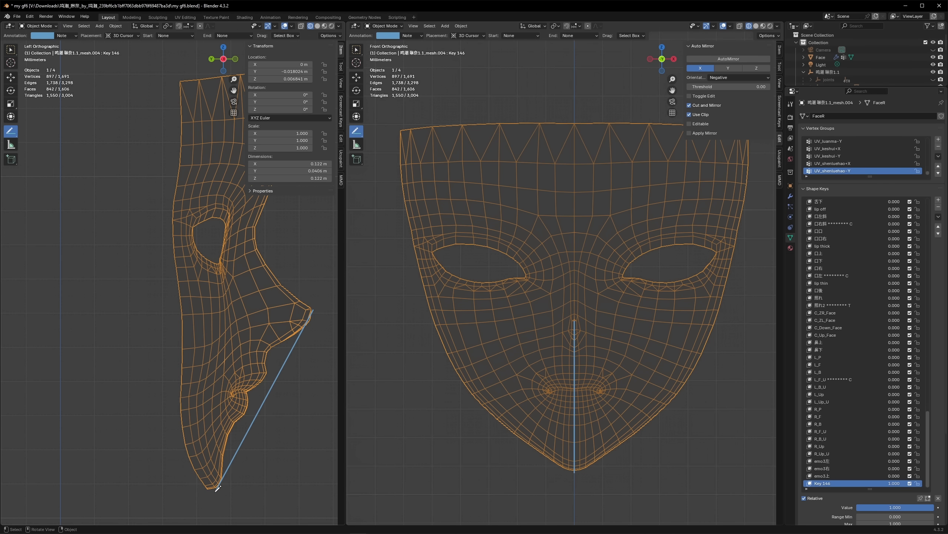
Annotate the lower face in side profile from the chin upward, and mark the lower eyelid topology.
{"action": "left_click_drag", "start_coordinate": [217, 490], "coordinate": [269, 356]}
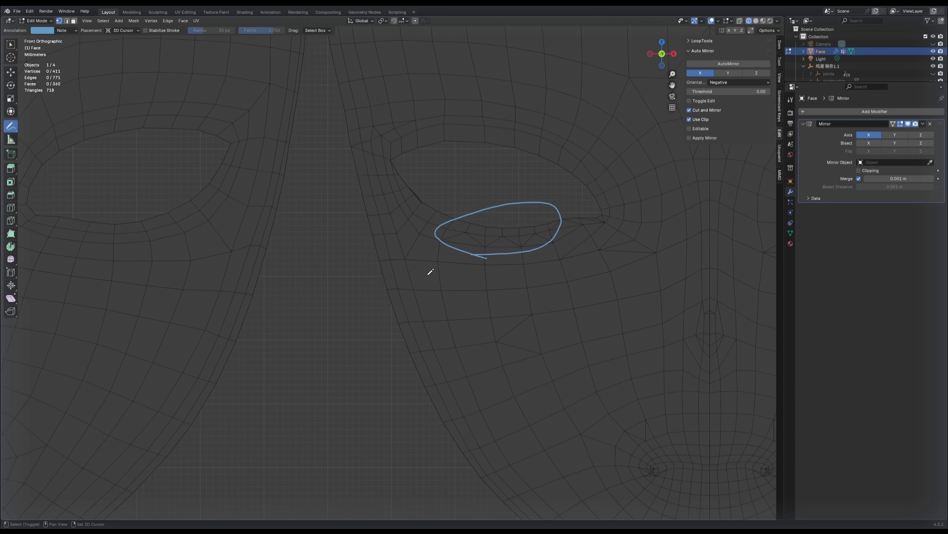
{"action": "left_click_drag", "start_coordinate": [506, 247], "coordinate": [529, 254]}
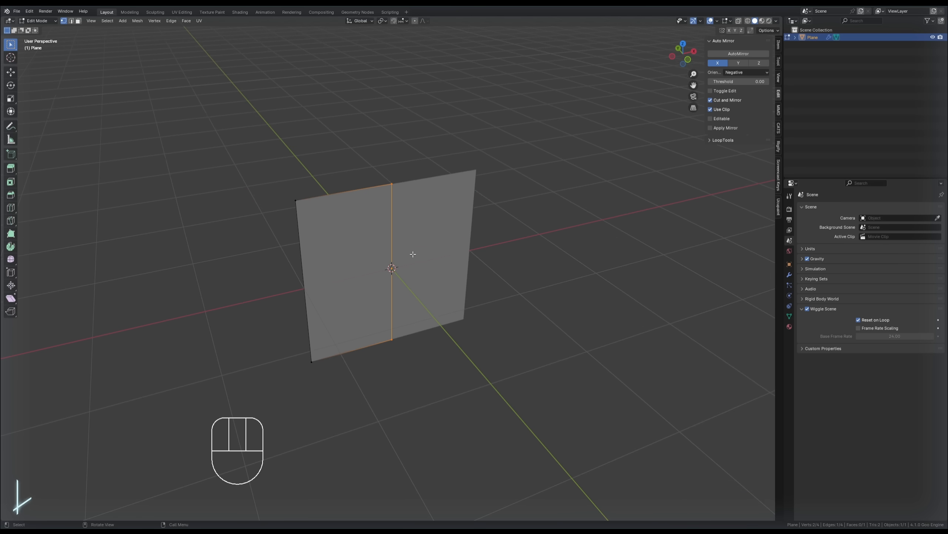
Move the centre edge of the plane along the Y axis.
{"action": "middle_click_drag", "start_coordinate": [413, 254], "coordinate": [422, 278]}
{"action": "key", "text": "g"}
{"action": "key", "text": "y"}
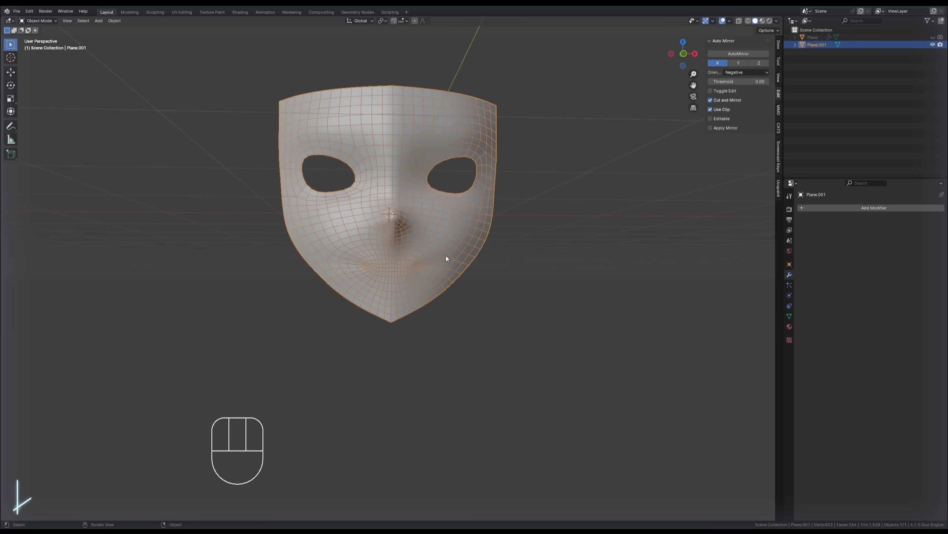
Enter Edit Mode on Plane.001, clear the selection and select an edge loop at the mouth corner.
{"action": "key", "text": "Tab"}
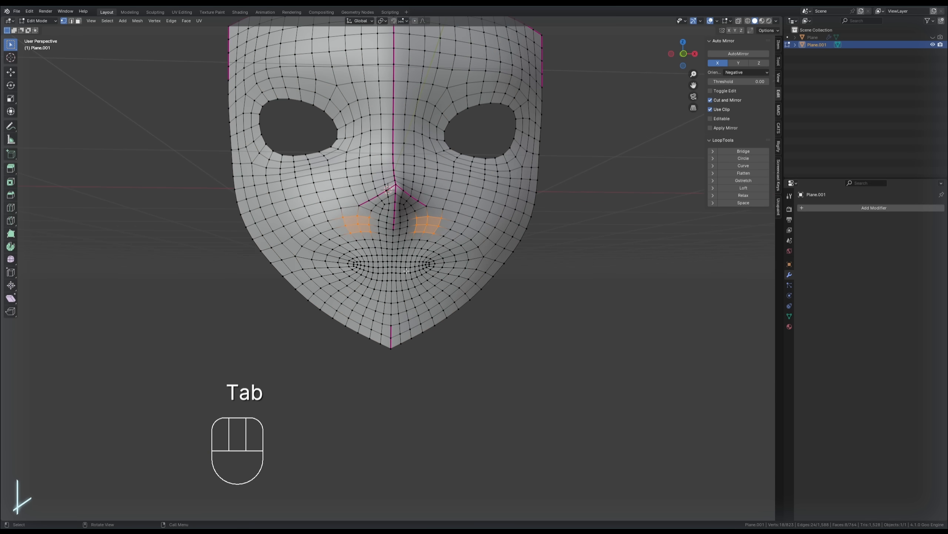
{"action": "middle_click_drag", "start_coordinate": [446, 255], "coordinate": [352, 256]}
{"action": "key", "text": "alt+a"}
{"action": "left_click", "coordinate": [353, 256], "text": "alt"}
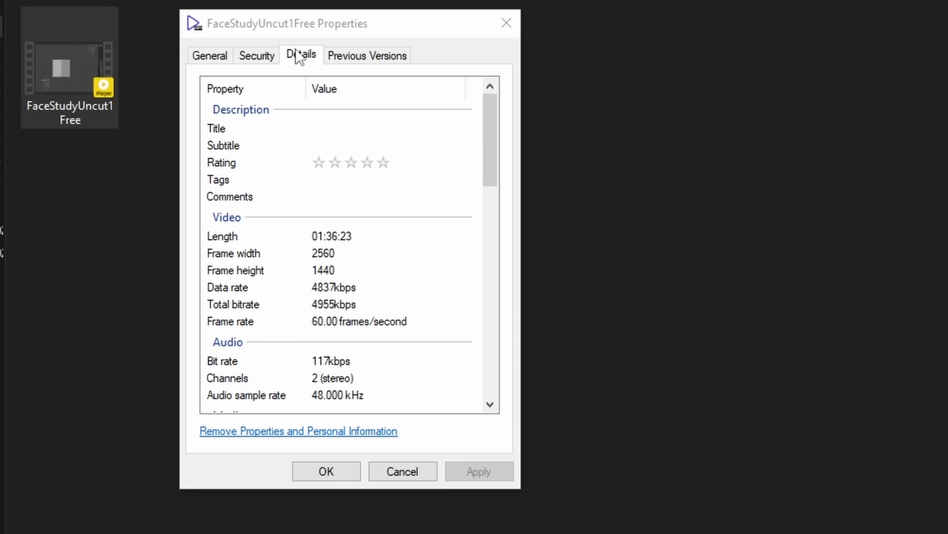
{"action": "left_click_drag", "start_coordinate": [323, 25], "coordinate": [287, 19]}
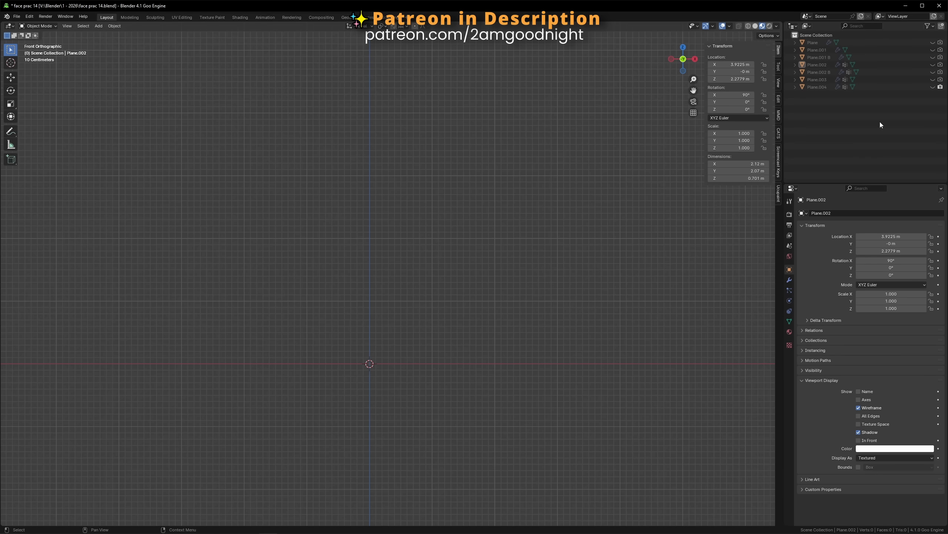
Make all the face meshes from Plane through Plane.004 visible in the viewport.
{"action": "left_click", "coordinate": [933, 43]}
{"action": "left_click", "coordinate": [933, 49]}
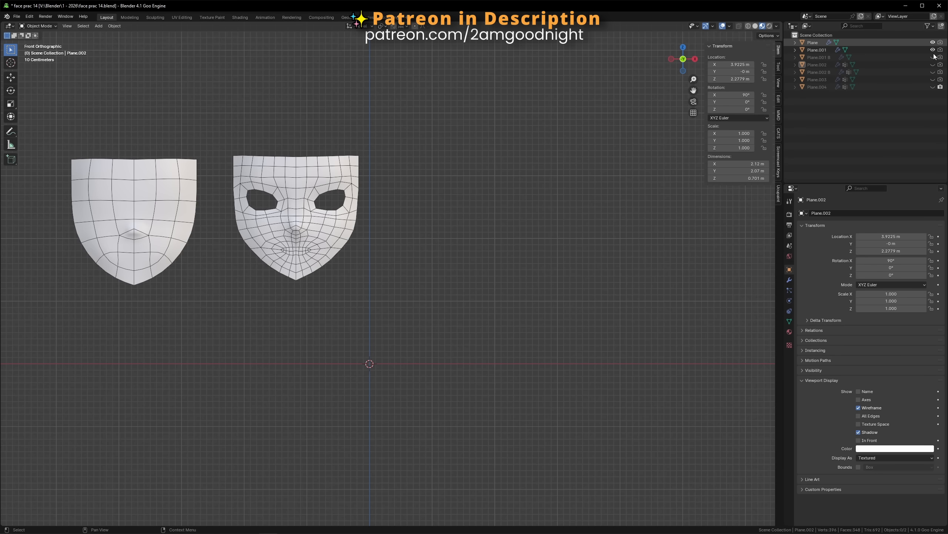
{"action": "left_click_drag", "start_coordinate": [933, 57], "coordinate": [933, 87]}
{"action": "middle_click_drag", "start_coordinate": [627, 359], "coordinate": [627, 336]}
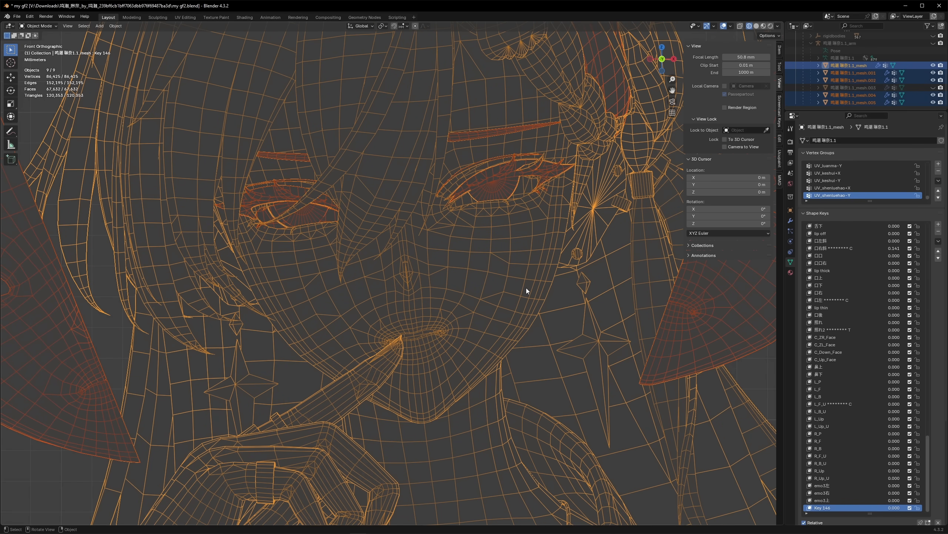
Pull the lower jaw corner of the low-poly face inward with the Grab brush and adjust the brush size.
{"action": "scroll", "coordinate": [527, 290], "scroll_direction": "up", "scroll_amount": 2}
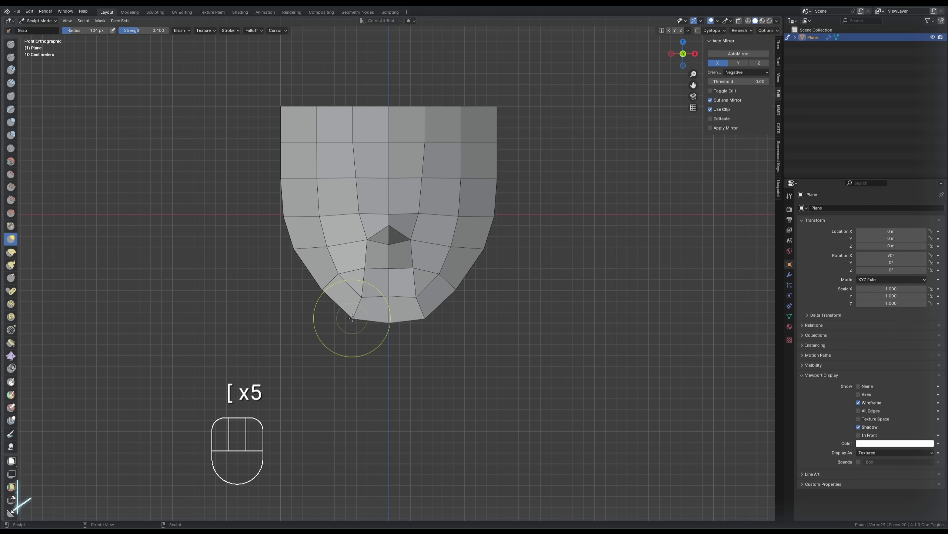
{"action": "left_click", "coordinate": [360, 307]}
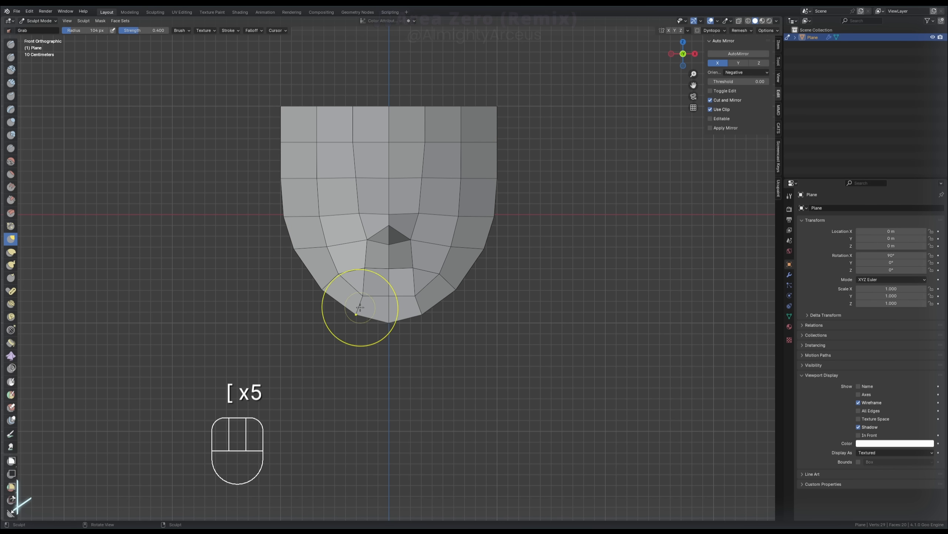
{"action": "key", "text": "bracketleft"}
{"action": "key", "text": "bracketleft"}
{"action": "key", "text": "bracketright"}
{"action": "key", "text": "bracketright"}
{"action": "key", "text": "bracketright"}
{"action": "key", "text": "bracketright"}
{"action": "key", "text": "bracketright"}
{"action": "key", "text": "bracketright"}
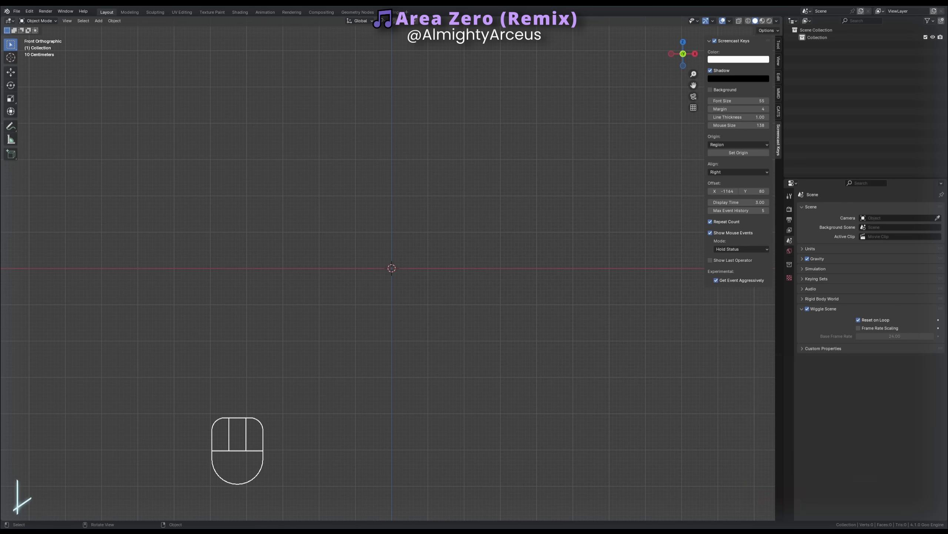
Delete the default Collection and add a mesh plane to the empty scene.
{"action": "left_click", "coordinate": [831, 38]}
{"action": "key", "text": "Delete"}
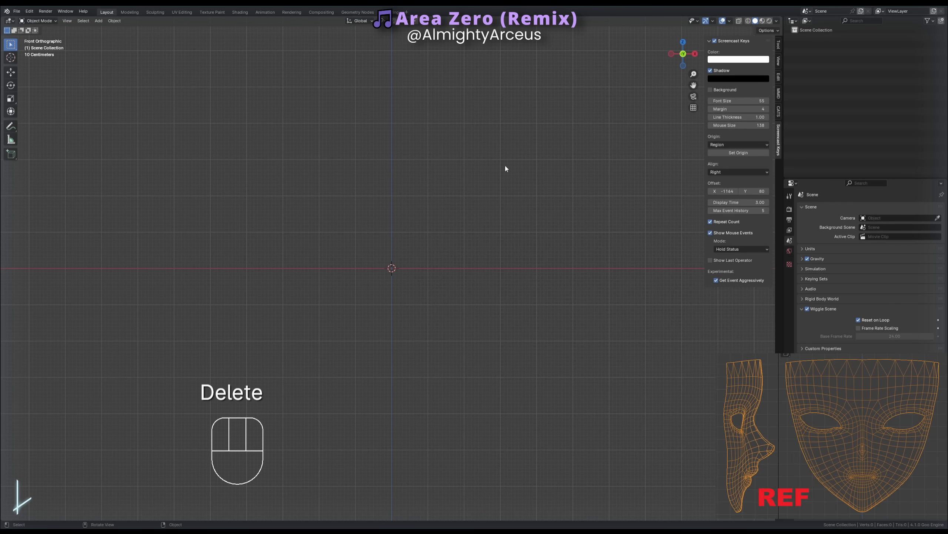
{"action": "key", "text": "shift+a"}
{"action": "left_click", "coordinate": [480, 173]}
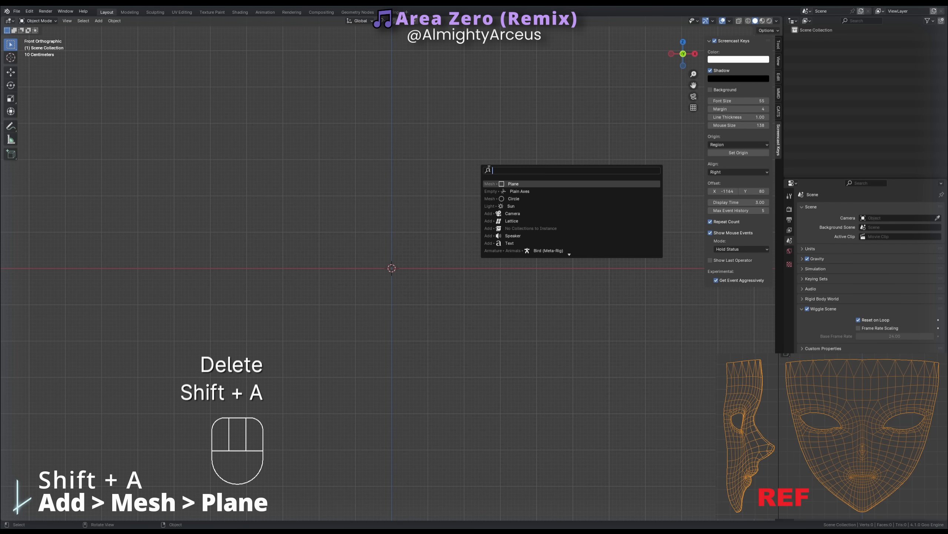
{"action": "key", "text": "Return"}
Rotate the plane by 90 degrees about the X axis to stand it upright.
{"action": "key", "text": "r"}
{"action": "key", "text": "9"}
{"action": "key", "text": "0"}
{"action": "key", "text": "x"}
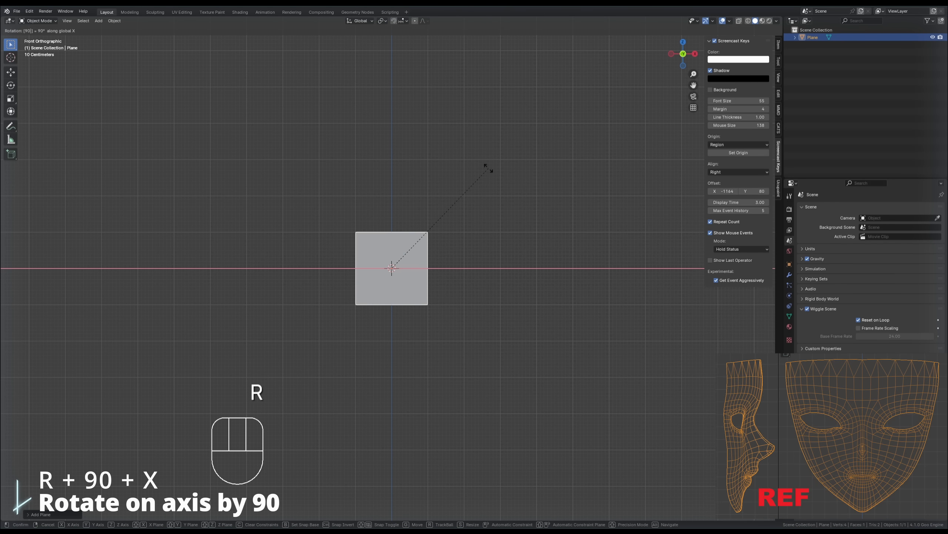
{"action": "left_click", "coordinate": [489, 169]}
Enter Edit Mode and mirror the plane across X with AutoMirror, using the Negative orientation.
{"action": "middle_click_drag", "start_coordinate": [488, 172], "coordinate": [493, 257]}
{"action": "key", "text": "Tab"}
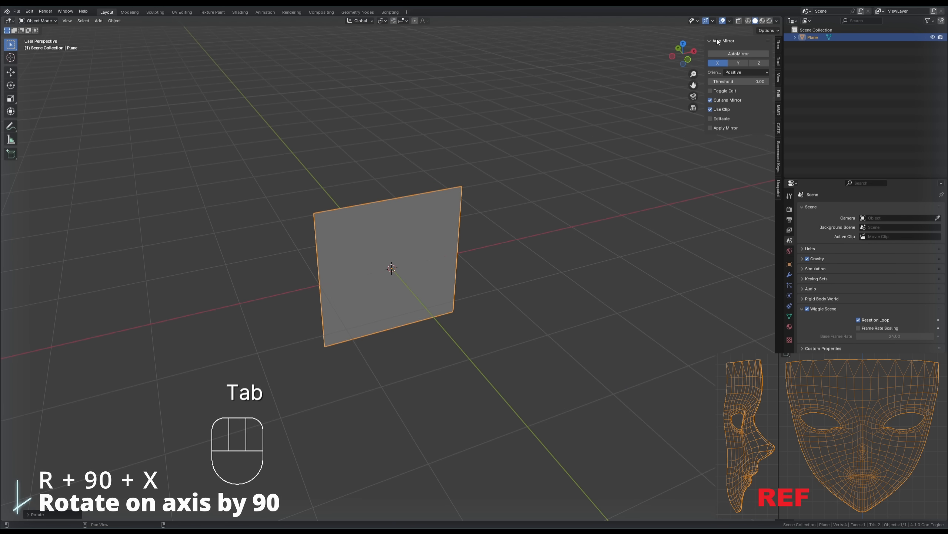
{"action": "key", "text": "Tab"}
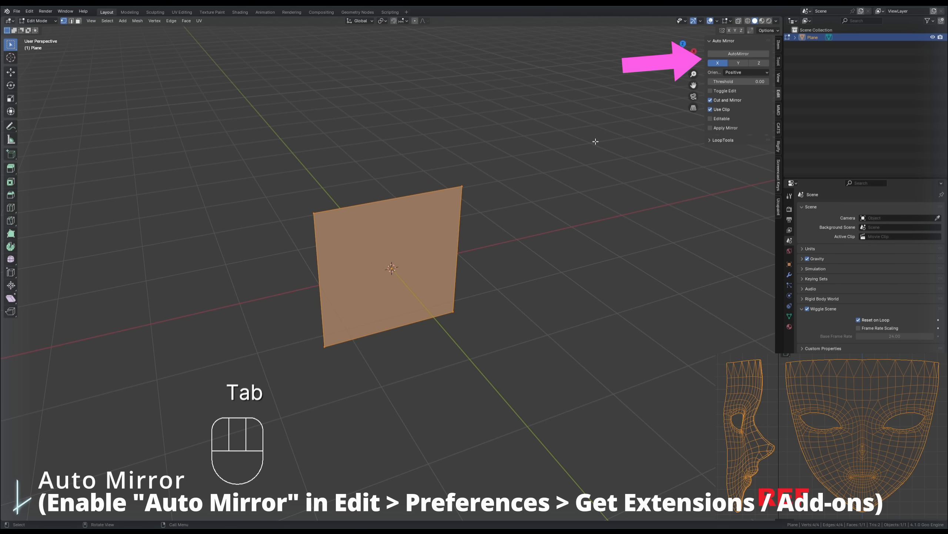
{"action": "left_click", "coordinate": [734, 54]}
Move the plane's centre edge forward along Y and add one centred horizontal loop cut.
{"action": "key", "text": "g"}
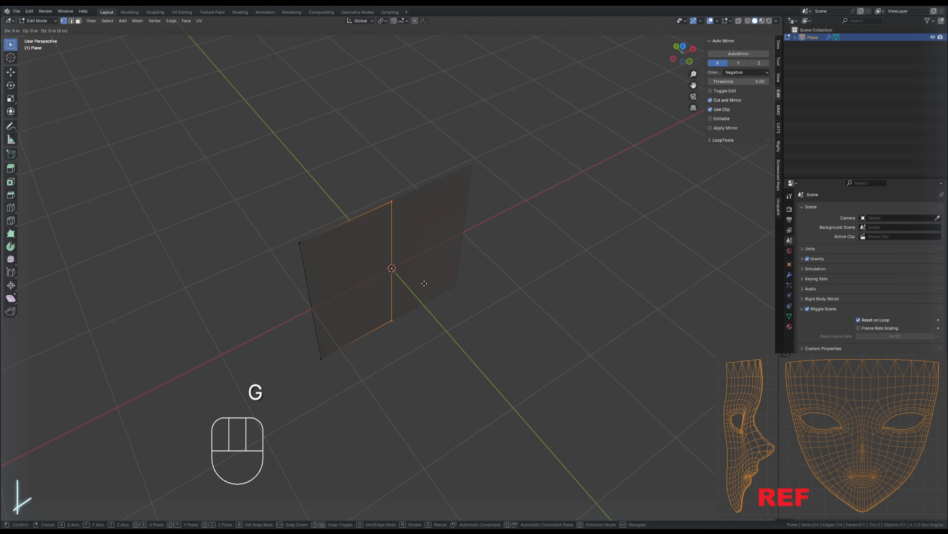
{"action": "key", "text": "y"}
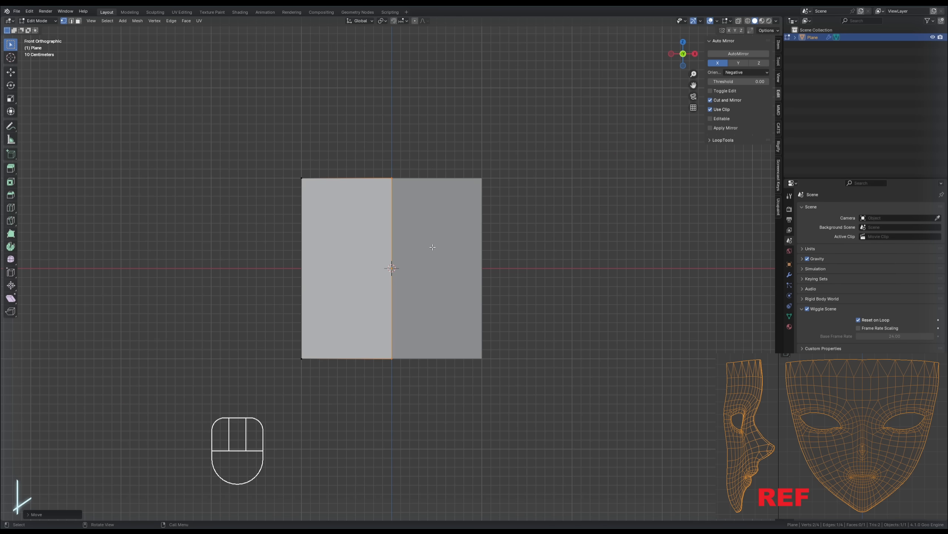
{"action": "key", "text": "ctrl+r"}
{"action": "left_click", "coordinate": [314, 272]}
{"action": "right_click", "coordinate": [335, 274]}
In side view, scale the bottom edge down along Y and shift it forward along Y.
{"action": "middle_click_drag", "start_coordinate": [335, 275], "coordinate": [580, 263]}
{"action": "key", "text": "s"}
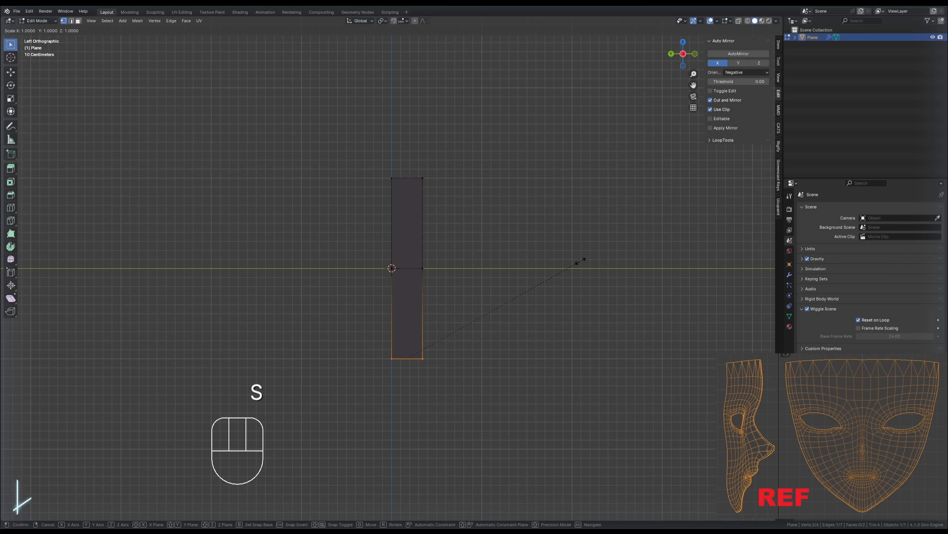
{"action": "key", "text": "y"}
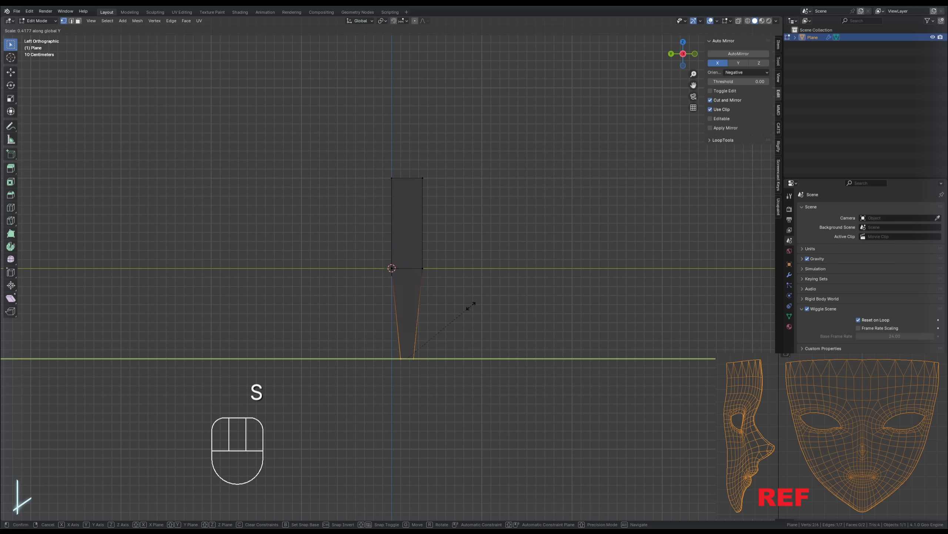
{"action": "left_click", "coordinate": [452, 314]}
{"action": "key", "text": "g"}
{"action": "key", "text": "y"}
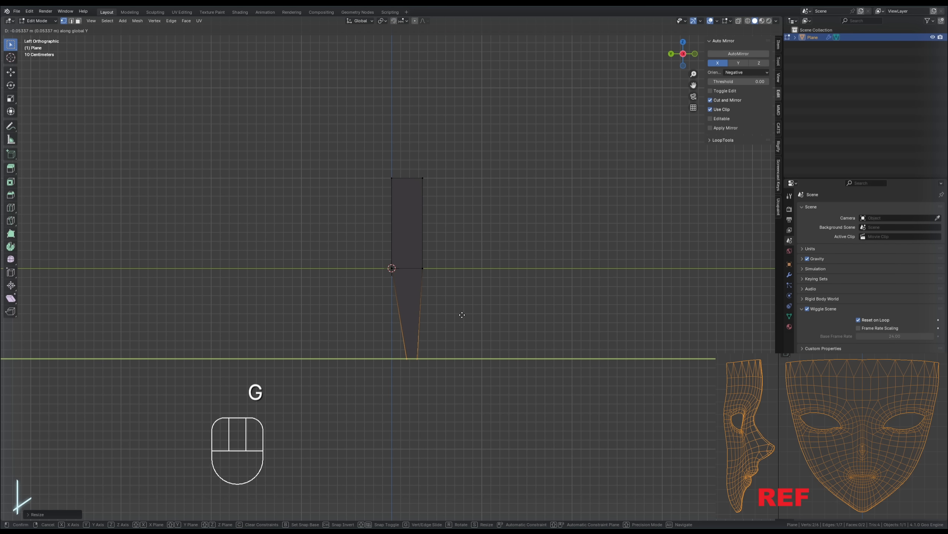
{"action": "left_click", "coordinate": [462, 314]}
Move the top vertex of the centre line along the Y axis.
{"action": "middle_click_drag", "start_coordinate": [559, 134], "coordinate": [506, 161]}
{"action": "left_click", "coordinate": [421, 196]}
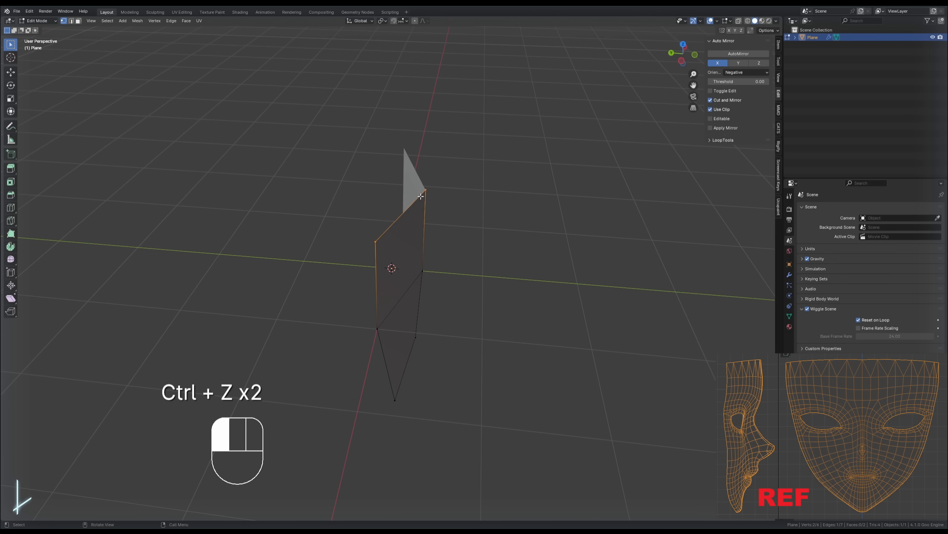
{"action": "mouse_move", "coordinate": [421, 196]}
{"action": "middle_mouse_down"}
{"action": "mouse_move", "coordinate": [462, 218]}
{"action": "mouse_move", "coordinate": [439, 201]}
{"action": "mouse_move", "coordinate": [390, 236]}
{"action": "mouse_move", "coordinate": [496, 188]}
{"action": "mouse_move", "coordinate": [354, 262]}
{"action": "mouse_move", "coordinate": [452, 320]}
{"action": "mouse_move", "coordinate": [485, 307]}
{"action": "mouse_move", "coordinate": [438, 248]}
{"action": "mouse_move", "coordinate": [371, 234]}
{"action": "middle_mouse_up"}
{"action": "key", "text": "g"}
{"action": "key", "text": "y"}
{"action": "left_click", "coordinate": [445, 212]}
Add two vertical loop cuts to the half face and move them outward to round its surface.
{"action": "key", "text": "ctrl+r"}
{"action": "scroll", "coordinate": [338, 275], "scroll_direction": "up", "scroll_amount": 1}
{"action": "left_click", "coordinate": [338, 275]}
{"action": "key", "text": "g"}
{"action": "left_click", "coordinate": [461, 322]}
Add two horizontal loop cuts to the upper half of the face and three to the lower half.
{"action": "key", "text": "ctrl+r"}
{"action": "left_click", "coordinate": [338, 217]}
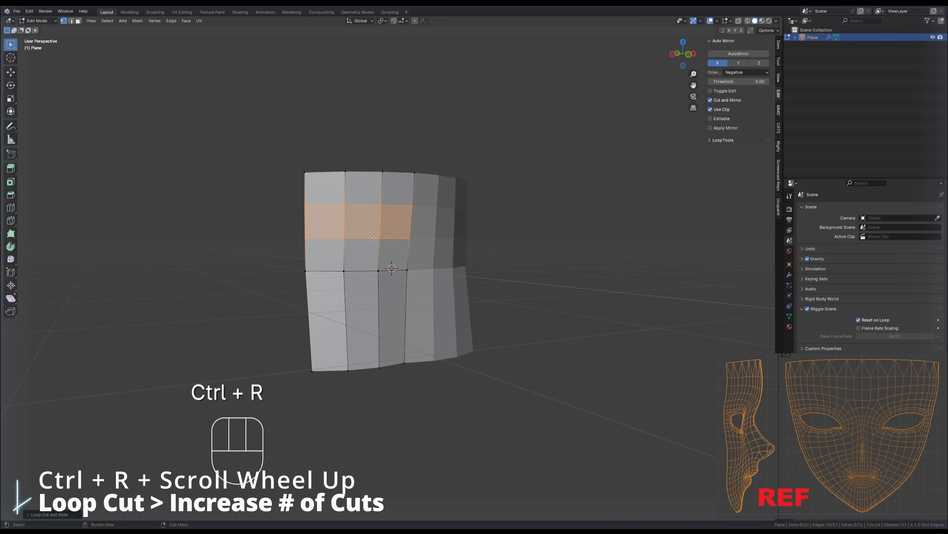
{"action": "key", "text": "ctrl+r"}
{"action": "scroll", "coordinate": [481, 386], "scroll_direction": "up", "scroll_amount": 1}
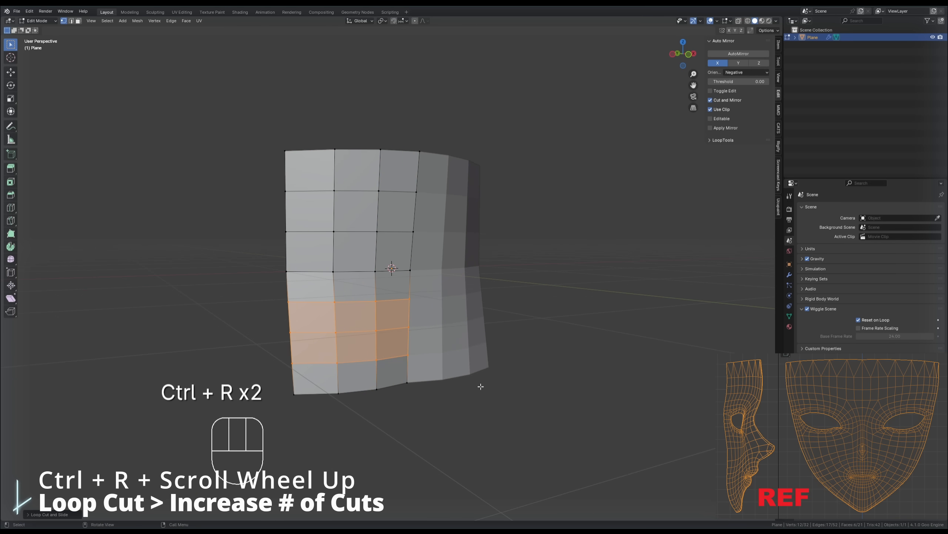
Delete the vertices of the outermost face in the bottom row to open up the jaw corner.
{"action": "middle_click_drag", "start_coordinate": [475, 409], "coordinate": [469, 345]}
{"action": "key", "text": "3"}
{"action": "left_click", "coordinate": [300, 302]}
{"action": "key", "text": "Delete"}
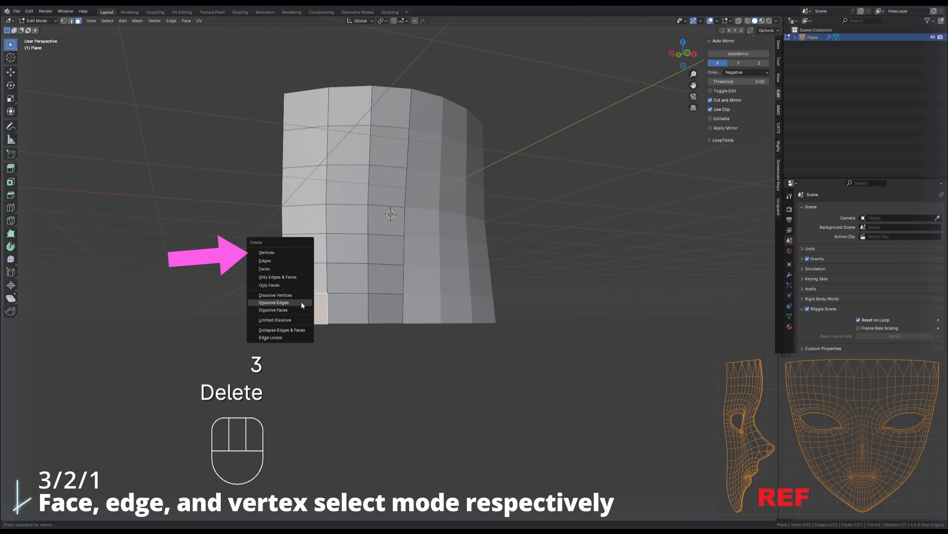
{"action": "left_click", "coordinate": [272, 253]}
Fill the open jaw corner with a triangle and a quad face bordering its diagonal edge.
{"action": "key", "text": "1"}
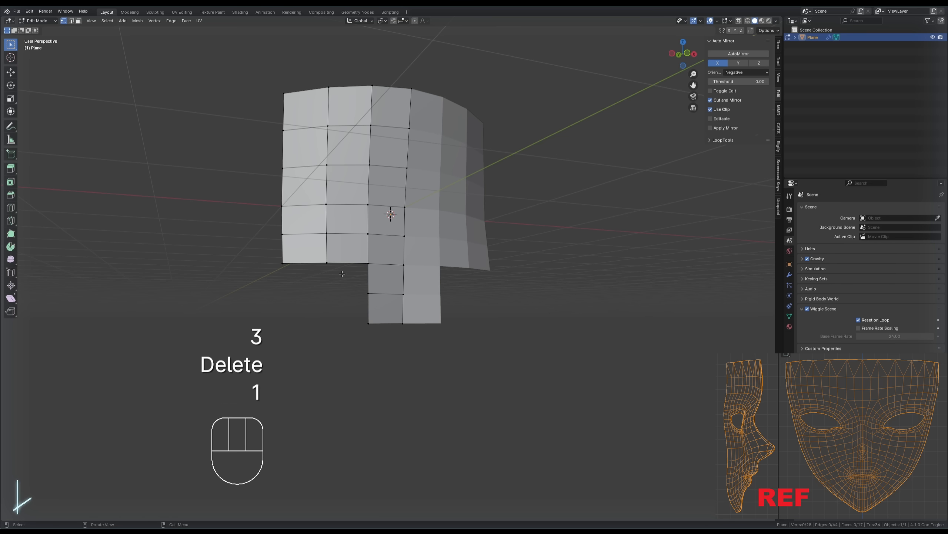
{"action": "key", "text": "f"}
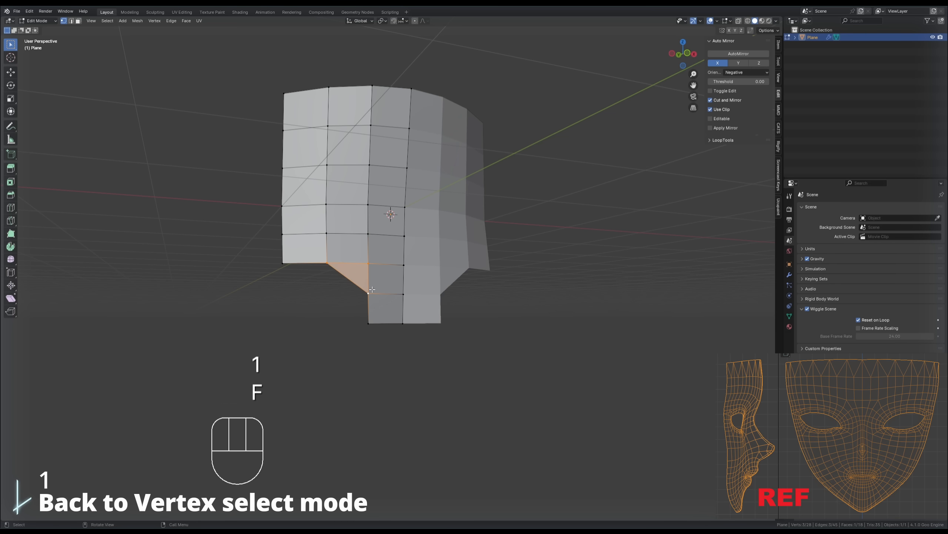
{"action": "left_click", "coordinate": [335, 322]}
{"action": "key", "text": "2"}
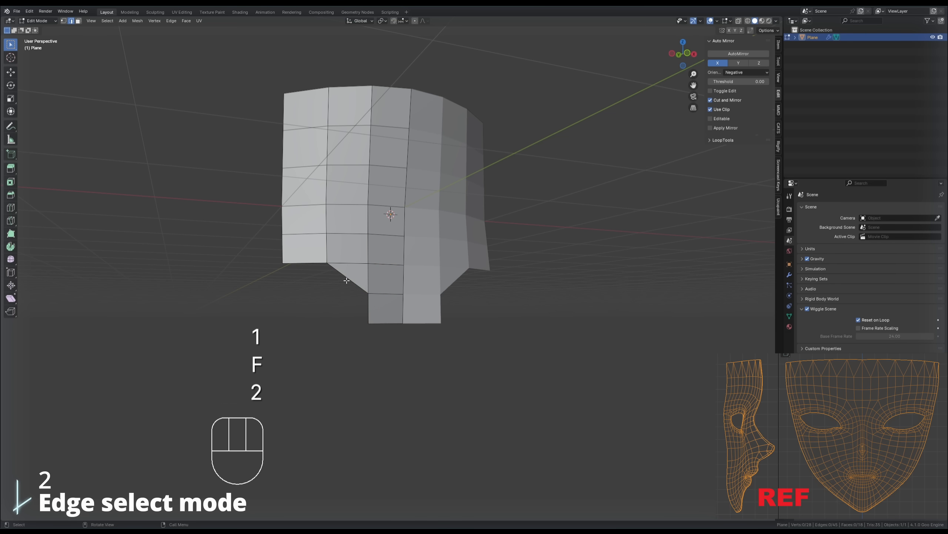
{"action": "left_click", "coordinate": [346, 280]}
{"action": "key", "text": "f"}
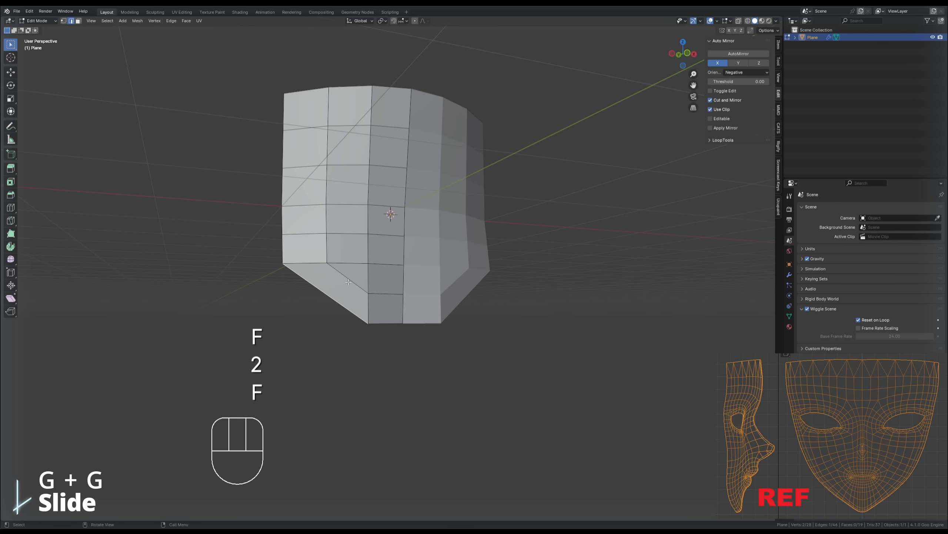
Slide the outer jaw corner vertex along the diagonal lower jaw edge.
{"action": "key", "text": "1"}
{"action": "left_click", "coordinate": [282, 271]}
{"action": "key", "text": "g"}
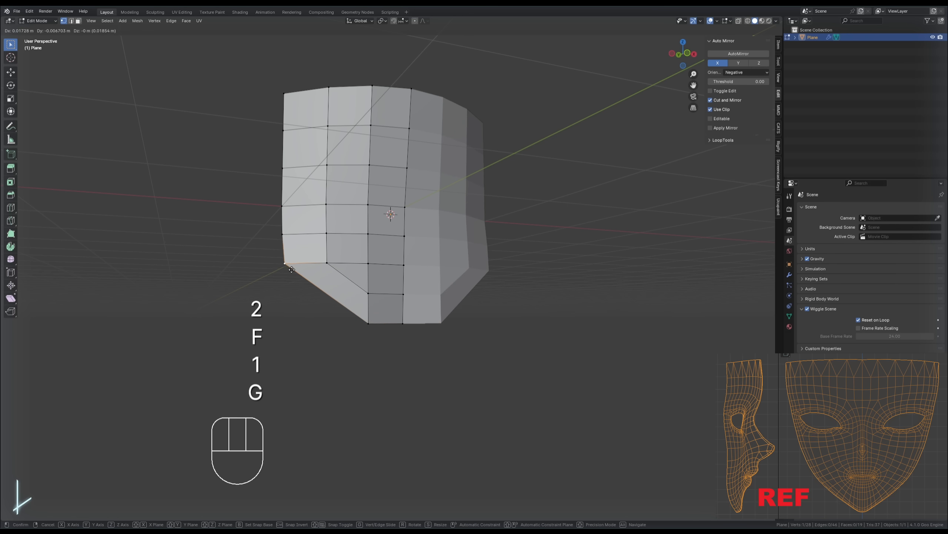
{"action": "key", "text": "g"}
{"action": "left_click", "coordinate": [355, 310]}
Pull the centre-line vertex at nose height forward along Y and raise it along Z to form the nose tip.
{"action": "middle_click_drag", "start_coordinate": [357, 310], "coordinate": [454, 274]}
{"action": "left_click", "coordinate": [422, 245]}
{"action": "key", "text": "g"}
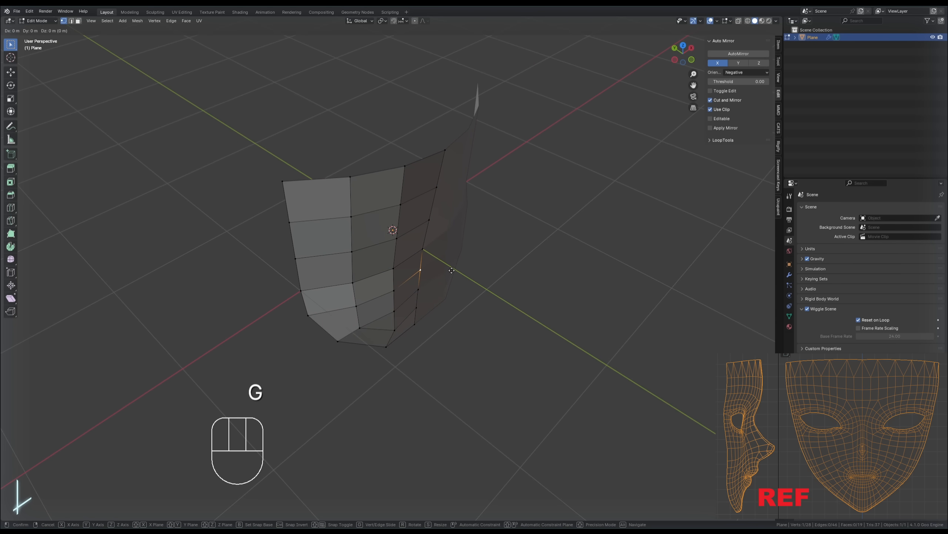
{"action": "key", "text": "y"}
{"action": "left_click", "coordinate": [477, 277]}
{"action": "key", "text": "ctrl+KP_3"}
{"action": "key", "text": "g"}
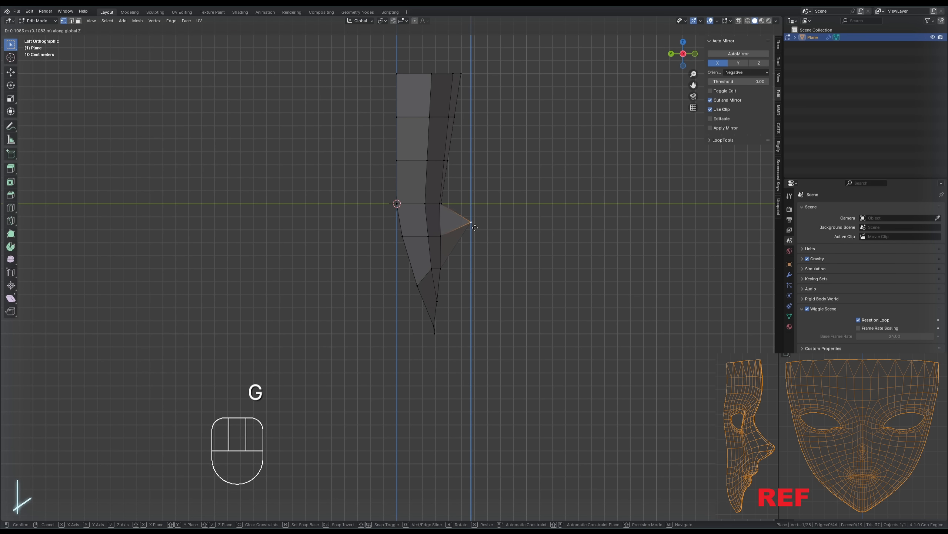
{"action": "left_click", "coordinate": [488, 220]}
Cut a knife edge from the nose wing vertex to the centre line below the nose tip.
{"action": "middle_click_drag", "start_coordinate": [488, 221], "coordinate": [392, 234]}
{"action": "key", "text": "k"}
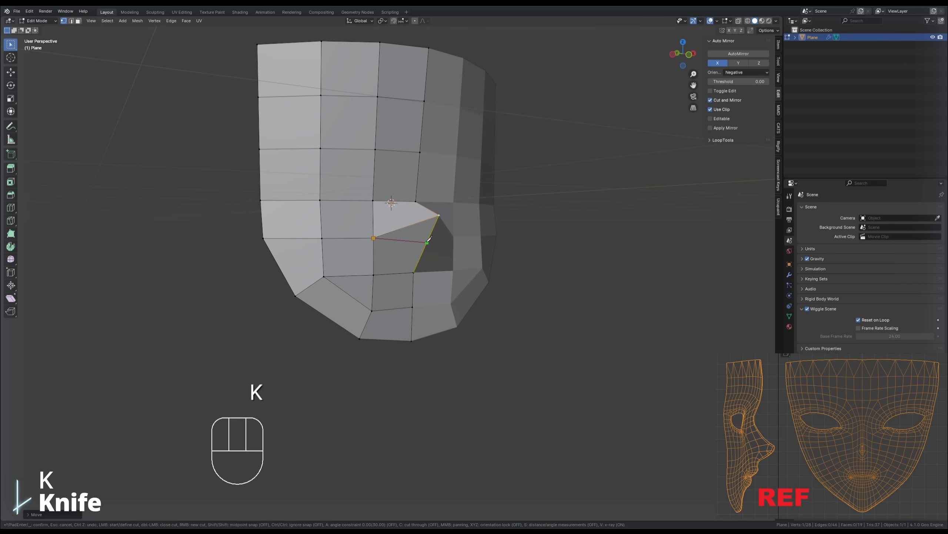
{"action": "left_click", "coordinate": [427, 242]}
{"action": "key", "text": "Return"}
Switch the face to Sculpt Mode in front view and enable its Wireframe viewport display.
{"action": "left_click", "coordinate": [689, 56]}
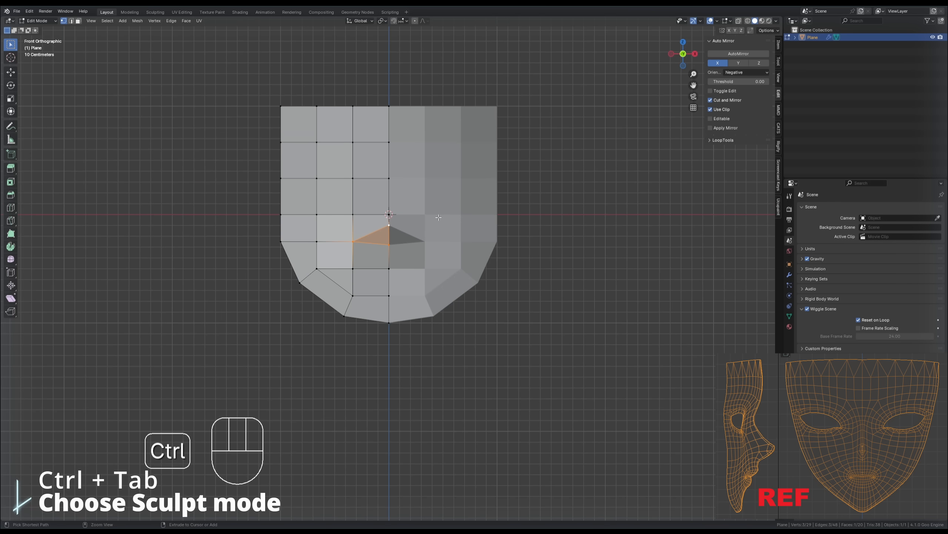
{"action": "key", "text": "ctrl+Tab"}
{"action": "key", "text": "g"}
{"action": "left_click", "coordinate": [790, 265]}
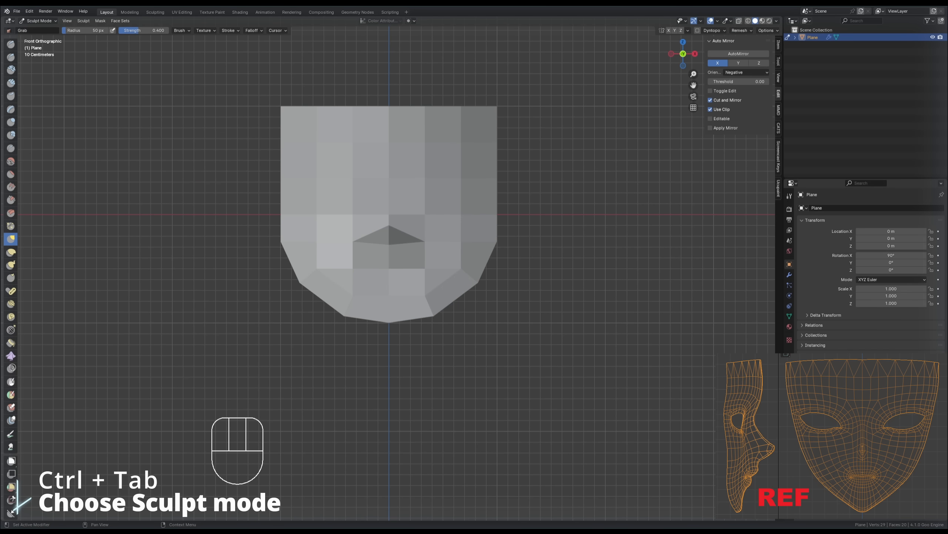
{"action": "left_click", "coordinate": [859, 401]}
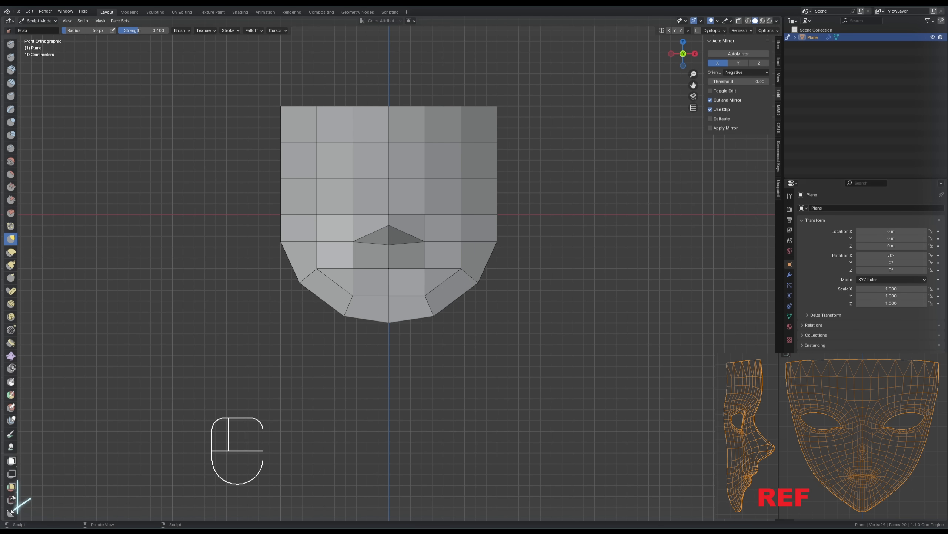
Resize the Grab brush and pull the mesh around the nose wing inward to narrow the nose.
{"action": "key", "text": "g"}
{"action": "key", "text": "bracketright"}
{"action": "key", "text": "bracketright"}
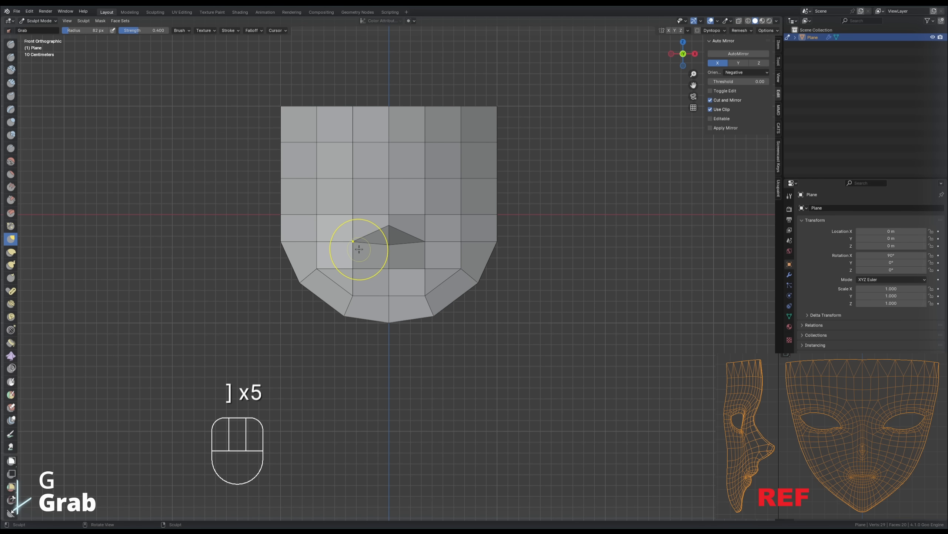
{"action": "key", "text": "bracketright"}
{"action": "key", "text": "bracketright"}
{"action": "key", "text": "bracketright"}
{"action": "key", "text": "bracketright"}
{"action": "left_click_drag", "start_coordinate": [357, 248], "coordinate": [369, 245]}
{"action": "left_click_drag", "start_coordinate": [361, 223], "coordinate": [366, 217]}
{"action": "key", "text": "bracketleft"}
{"action": "key", "text": "bracketleft"}
{"action": "key", "text": "bracketleft"}
{"action": "left_click_drag", "start_coordinate": [356, 250], "coordinate": [371, 285]}
Enlarge the Grab brush and pull the outer jaw inward to taper it toward the chin.
{"action": "key", "text": "bracketright"}
{"action": "key", "text": "bracketright"}
{"action": "key", "text": "bracketright"}
{"action": "key", "text": "bracketright"}
{"action": "key", "text": "bracketleft"}
{"action": "key", "text": "bracketleft"}
{"action": "key", "text": "bracketright"}
{"action": "key", "text": "bracketright"}
{"action": "key", "text": "bracketright"}
{"action": "key", "text": "bracketright"}
{"action": "key", "text": "bracketright"}
{"action": "mouse_move", "coordinate": [303, 272]}
{"action": "left_mouse_down"}
{"action": "mouse_move", "coordinate": [351, 290]}
{"action": "mouse_move", "coordinate": [356, 311]}
{"action": "mouse_move", "coordinate": [388, 307]}
{"action": "left_mouse_up"}
Adjust the Grab brush size and nudge the lower cheek contour slightly inward.
{"action": "key", "text": "bracketleft"}
{"action": "key", "text": "bracketleft"}
{"action": "key", "text": "bracketleft"}
{"action": "key", "text": "bracketleft"}
{"action": "key", "text": "bracketleft"}
{"action": "key", "text": "bracketleft"}
{"action": "key", "text": "bracketleft"}
{"action": "key", "text": "bracketright"}
{"action": "key", "text": "bracketright"}
{"action": "key", "text": "bracketright"}
{"action": "key", "text": "bracketright"}
{"action": "key", "text": "bracketright"}
{"action": "key", "text": "bracketright"}
{"action": "left_click_drag", "start_coordinate": [309, 251], "coordinate": [315, 250]}
In side view, pull the forehead profile forward with the Grab brush and reduce the brush size.
{"action": "key", "text": "bracketleft"}
{"action": "key", "text": "bracketleft"}
{"action": "scroll", "coordinate": [440, 301], "scroll_direction": "down", "scroll_amount": 3}
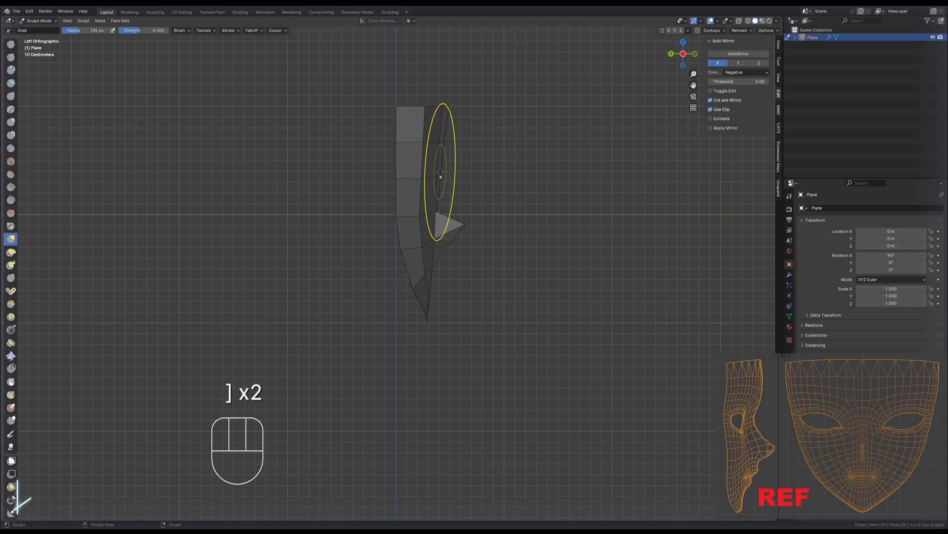
{"action": "mouse_move", "coordinate": [442, 177]}
{"action": "left_mouse_down"}
{"action": "mouse_move", "coordinate": [463, 175]}
{"action": "mouse_move", "coordinate": [463, 141]}
{"action": "left_mouse_up"}
{"action": "key", "text": "bracketleft"}
{"action": "key", "text": "bracketleft"}
{"action": "key", "text": "bracketleft"}
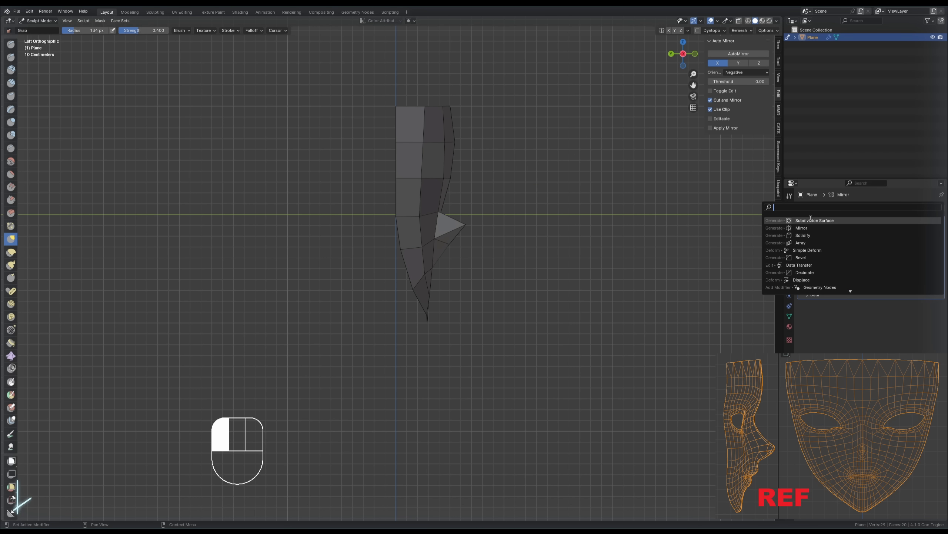
Add a Subdivision Surface modifier to the face and enter Edit Mode.
{"action": "left_click", "coordinate": [810, 220]}
{"action": "middle_click_drag", "start_coordinate": [709, 247], "coordinate": [529, 256]}
{"action": "key", "text": "2"}
{"action": "key", "text": "Tab"}
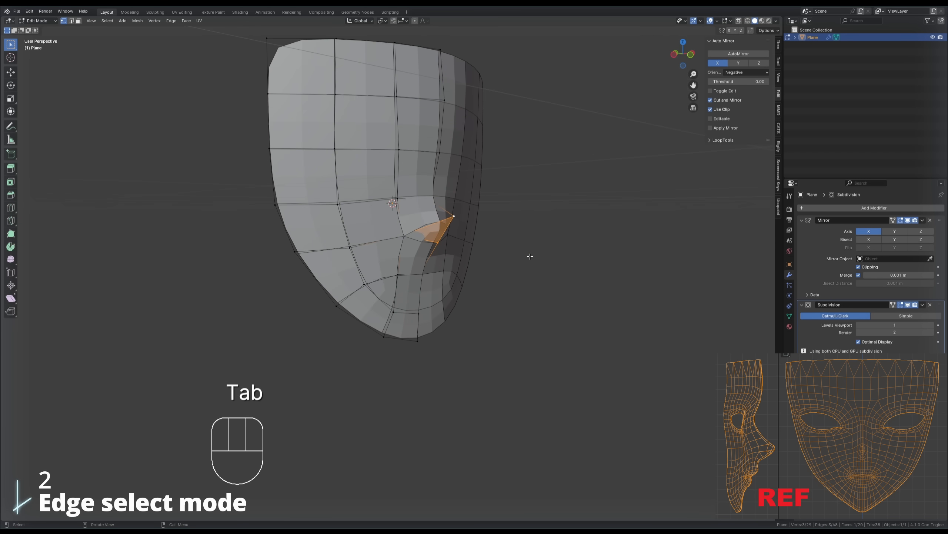
Set an edge crease of 1 on the centre-line edges, the lower nose edge and the outer top corner edges.
{"action": "key", "text": "2"}
{"action": "left_click", "coordinate": [435, 174], "text": "alt"}
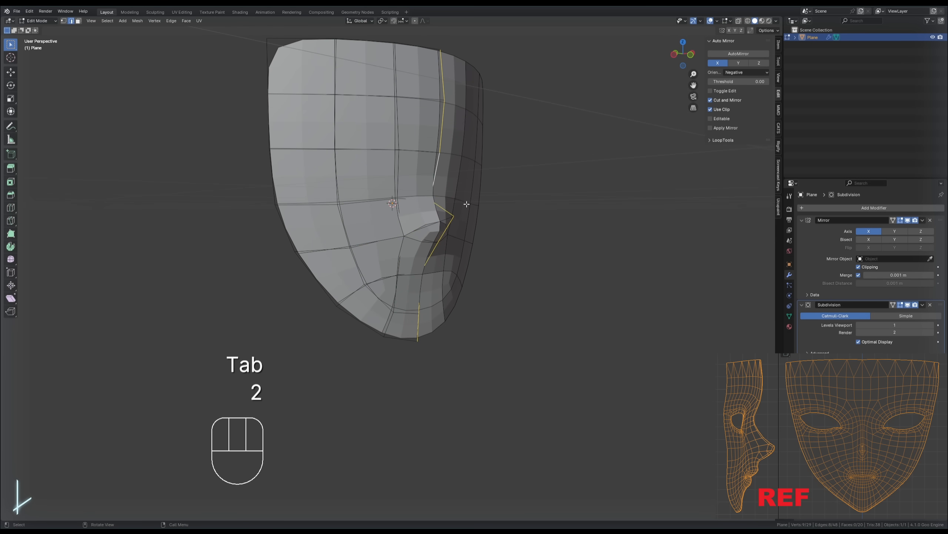
{"action": "left_click", "coordinate": [443, 220], "text": "shift"}
{"action": "middle_click_drag", "start_coordinate": [444, 216], "coordinate": [454, 234]}
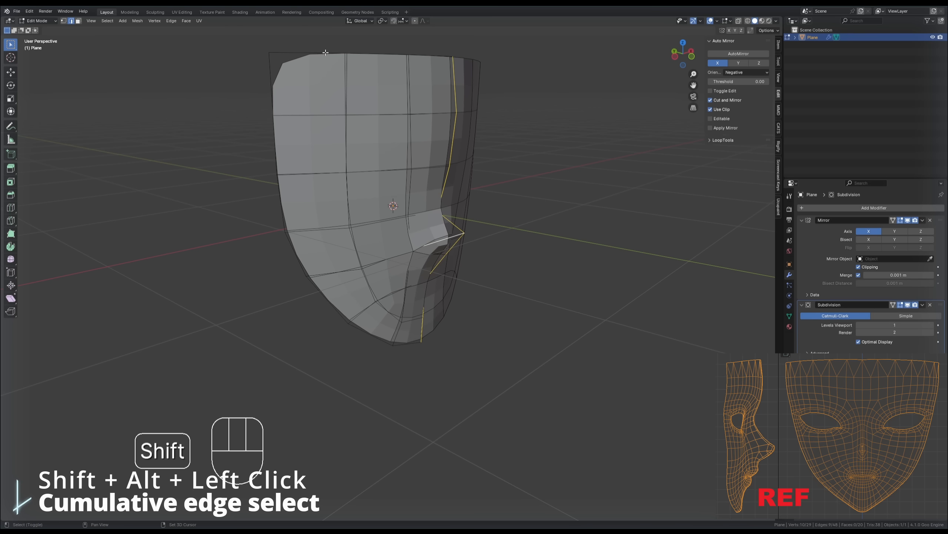
{"action": "left_click", "coordinate": [271, 89], "text": "alt+shift"}
{"action": "key", "text": "shift+e"}
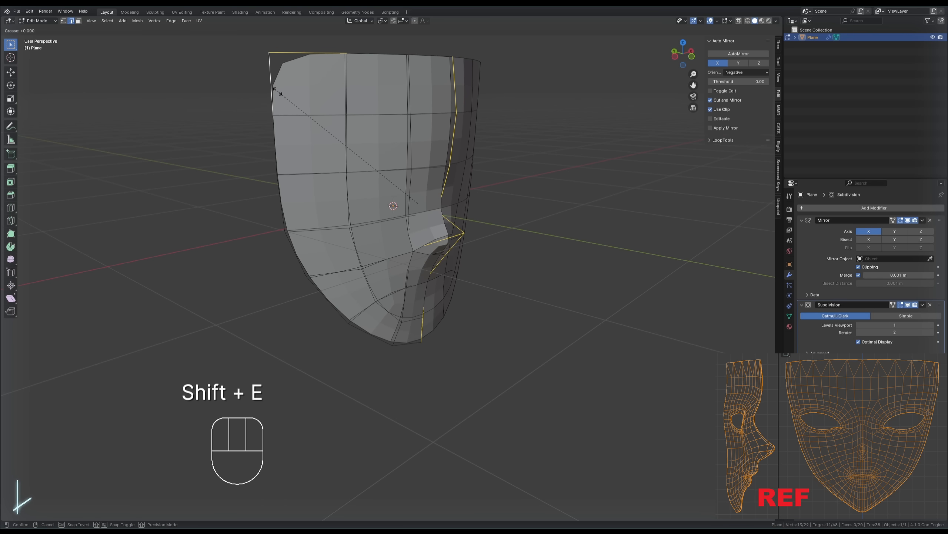
{"action": "type", "text": "1"}
{"action": "key", "text": "Return"}
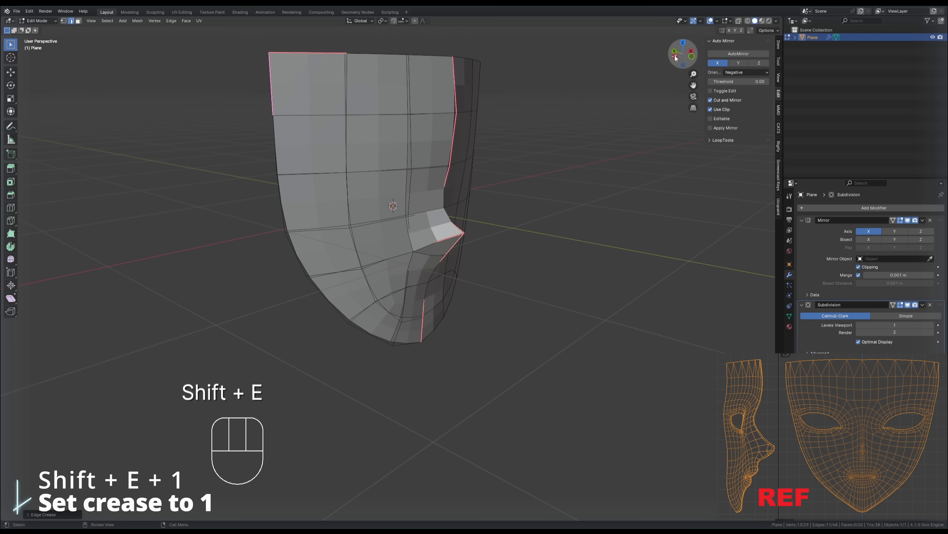
In side view, select the nose tip vertex and move it to refine the profile.
{"action": "left_click", "coordinate": [675, 57]}
{"action": "scroll", "coordinate": [580, 198], "scroll_direction": "up", "scroll_amount": 2}
{"action": "key", "text": "1"}
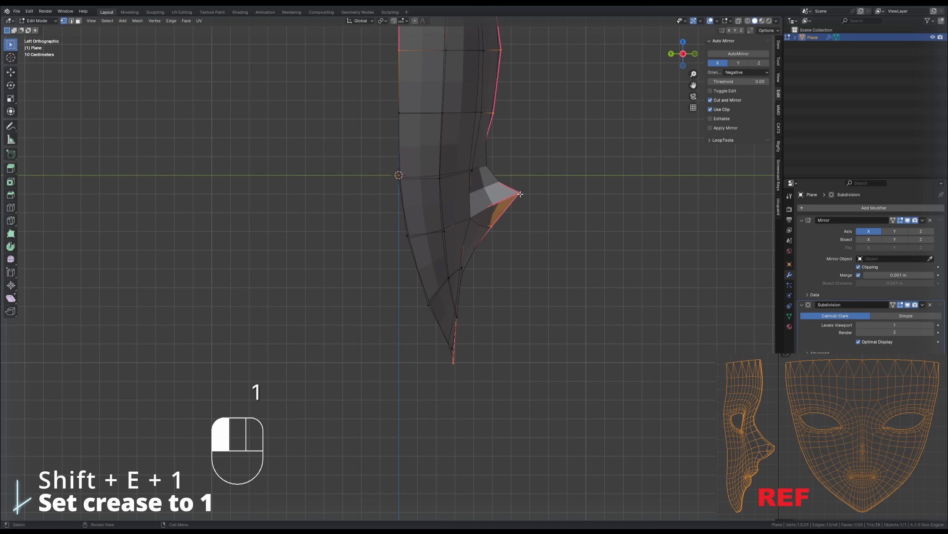
{"action": "key", "text": "g"}
Shade the face smooth and reshape the cheek with the Grab brush in Sculpt Mode.
{"action": "right_click", "coordinate": [407, 165]}
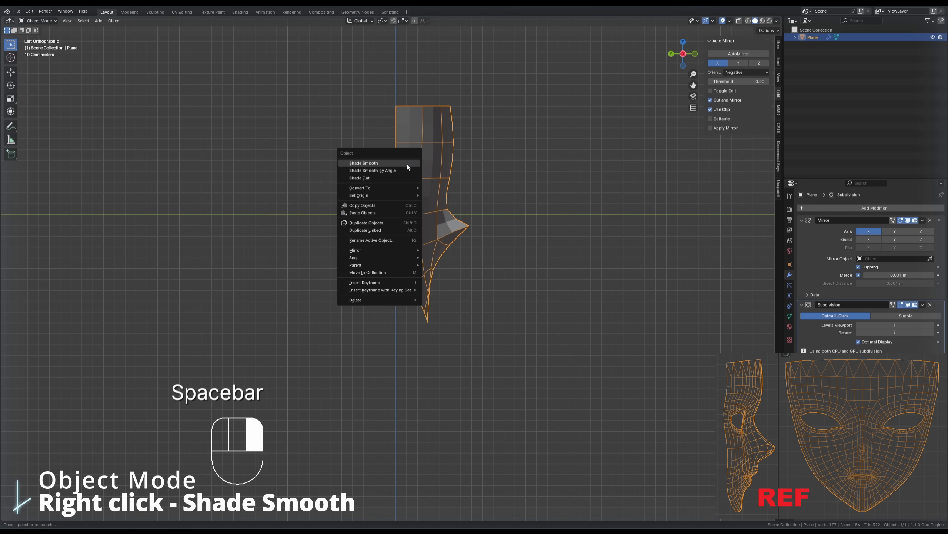
{"action": "left_click", "coordinate": [407, 163]}
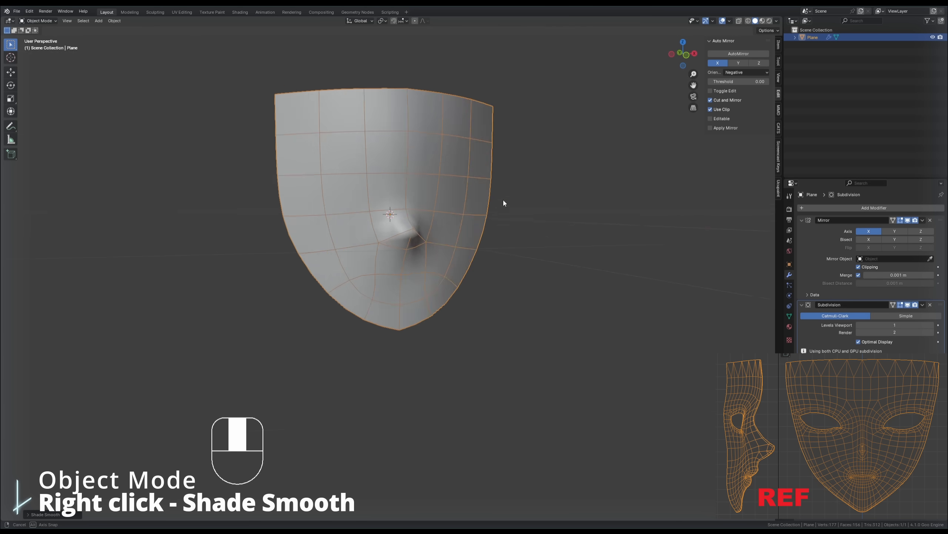
{"action": "key", "text": "bracketleft"}
{"action": "key", "text": "bracketleft"}
{"action": "key", "text": "bracketright"}
{"action": "key", "text": "bracketright"}
{"action": "key", "text": "bracketright"}
{"action": "left_click_drag", "start_coordinate": [336, 259], "coordinate": [322, 253]}
{"action": "middle_click_drag", "start_coordinate": [322, 253], "coordinate": [336, 216]}
{"action": "key", "text": "bracketleft"}
{"action": "left_click_drag", "start_coordinate": [336, 216], "coordinate": [340, 198]}
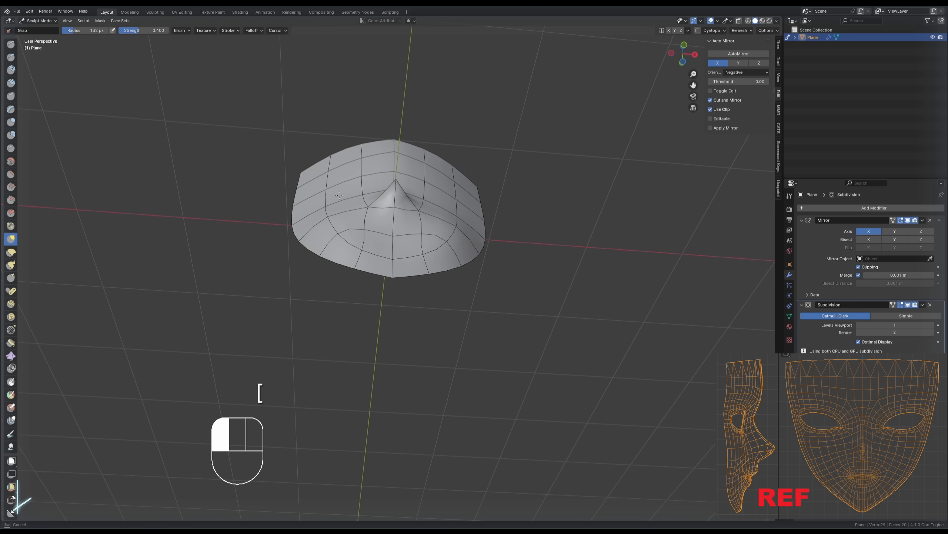
Adjust the lower cheek and the centre of the mouth area with a smaller Grab brush.
{"action": "middle_click_drag", "start_coordinate": [340, 197], "coordinate": [324, 286]}
{"action": "left_click_drag", "start_coordinate": [342, 276], "coordinate": [335, 276]}
{"action": "mouse_move", "coordinate": [334, 276]}
{"action": "middle_mouse_down"}
{"action": "mouse_move", "coordinate": [416, 231]}
{"action": "mouse_move", "coordinate": [396, 214]}
{"action": "middle_mouse_up"}
{"action": "key", "text": "bracketleft"}
{"action": "key", "text": "bracketleft"}
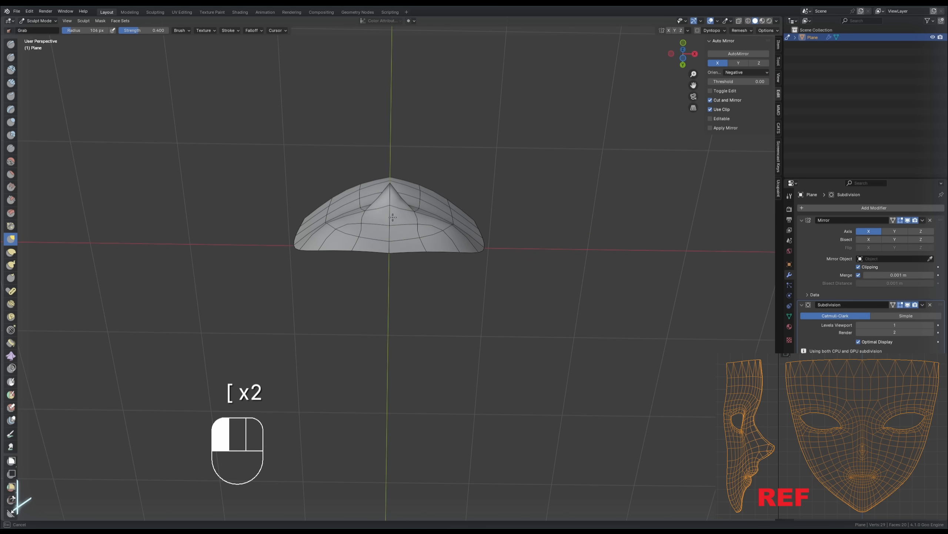
{"action": "left_click_drag", "start_coordinate": [395, 234], "coordinate": [394, 227]}
Resize the Grab brush and pull the brow and forehead contour of the face into shape.
{"action": "mouse_move", "coordinate": [395, 226]}
{"action": "middle_mouse_down"}
{"action": "mouse_move", "coordinate": [478, 291]}
{"action": "mouse_move", "coordinate": [462, 295]}
{"action": "middle_mouse_up"}
{"action": "middle_click_drag", "start_coordinate": [415, 179], "coordinate": [318, 172]}
{"action": "key", "text": "bracketleft"}
{"action": "key", "text": "bracketright"}
{"action": "key", "text": "bracketright"}
{"action": "key", "text": "bracketright"}
{"action": "key", "text": "bracketright"}
{"action": "key", "text": "bracketright"}
{"action": "key", "text": "bracketleft"}
{"action": "key", "text": "bracketleft"}
{"action": "left_click_drag", "start_coordinate": [314, 172], "coordinate": [297, 171]}
{"action": "middle_click_drag", "start_coordinate": [298, 171], "coordinate": [366, 138]}
{"action": "left_click_drag", "start_coordinate": [366, 137], "coordinate": [364, 139]}
Refine the nose bridge and side of the brow with the Grab brush at a 140 px radius.
{"action": "middle_click_drag", "start_coordinate": [365, 139], "coordinate": [314, 174]}
{"action": "key", "text": "bracketright"}
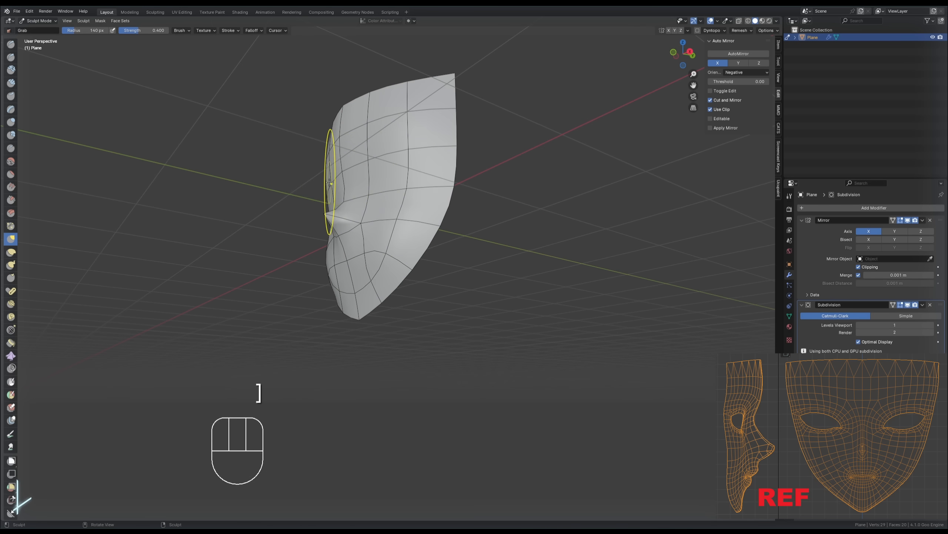
{"action": "left_click_drag", "start_coordinate": [330, 179], "coordinate": [327, 178]}
{"action": "middle_click_drag", "start_coordinate": [327, 179], "coordinate": [358, 159]}
{"action": "left_click_drag", "start_coordinate": [319, 156], "coordinate": [318, 179]}
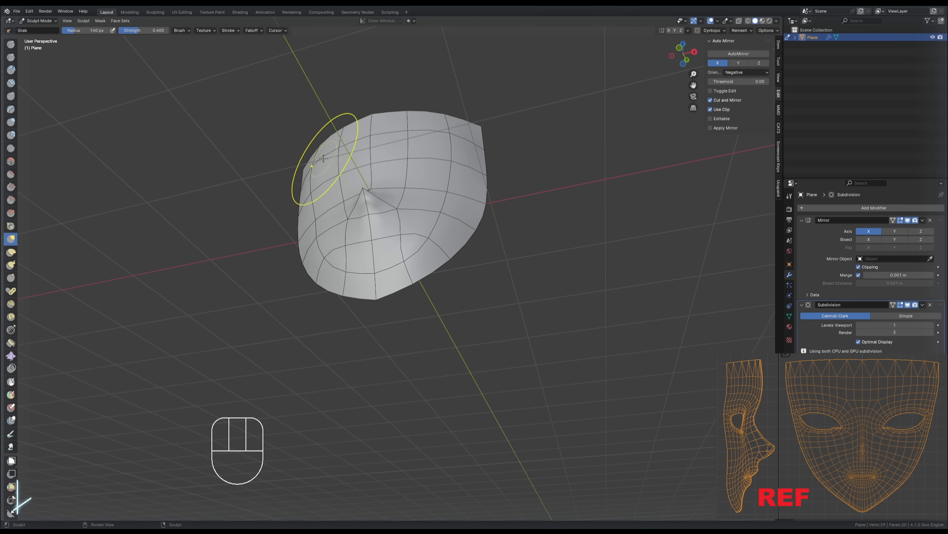
{"action": "middle_click_drag", "start_coordinate": [317, 180], "coordinate": [336, 209]}
Duplicate the face object and apply the Mirror and Subdivision modifiers on the copy.
{"action": "key", "text": "shift+d"}
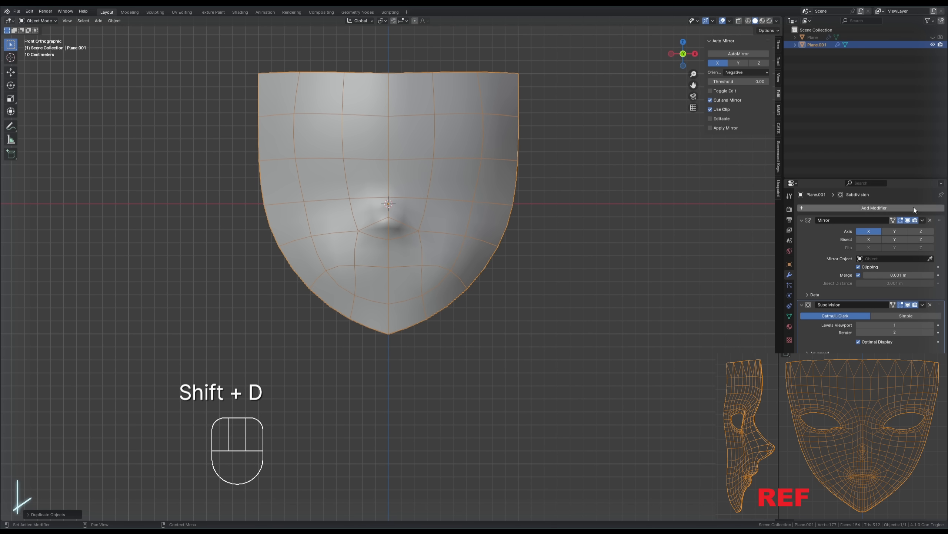
{"action": "left_click", "coordinate": [923, 219]}
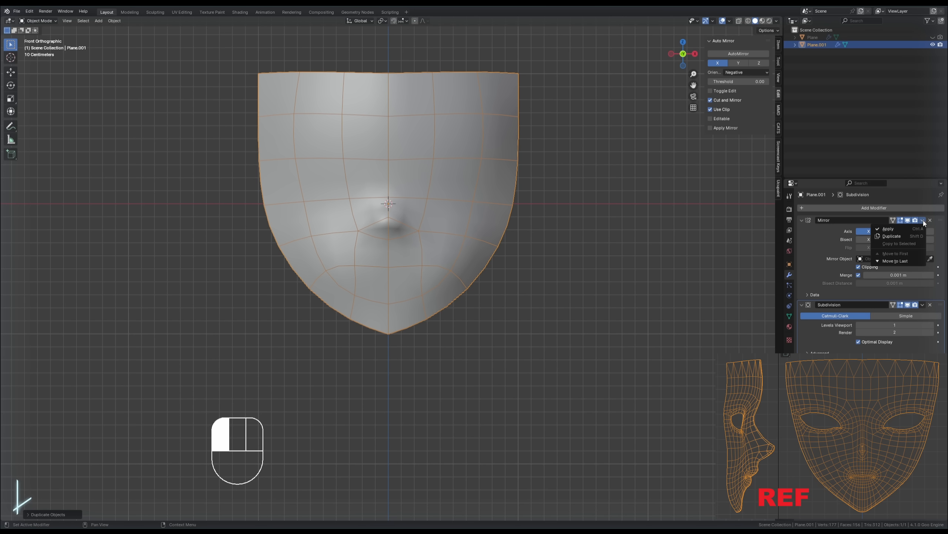
{"action": "left_click", "coordinate": [896, 226]}
{"action": "left_click", "coordinate": [922, 220]}
{"action": "left_click", "coordinate": [896, 227]}
In Edit Mode, mirror the duplicated face across the X axis with AutoMirror.
{"action": "key", "text": "Tab"}
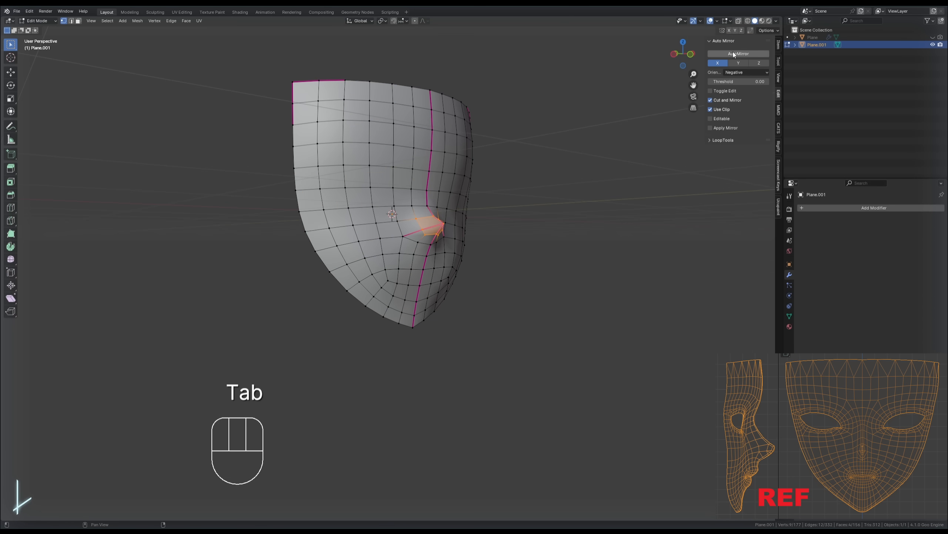
{"action": "left_click", "coordinate": [733, 54]}
{"action": "middle_click_drag", "start_coordinate": [593, 150], "coordinate": [405, 305]}
{"action": "key", "text": "Tab"}
{"action": "key", "text": "Tab"}
Complete the selection of the mouth area below the nose and delete its vertices to open a hole.
{"action": "left_click", "coordinate": [401, 312], "text": "shift"}
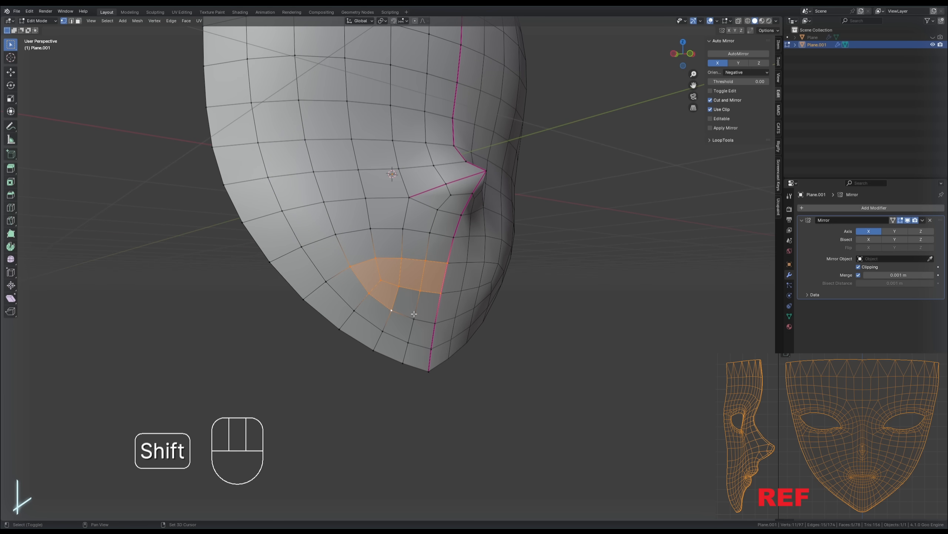
{"action": "left_click", "coordinate": [434, 319], "text": "shift"}
{"action": "key", "text": "space"}
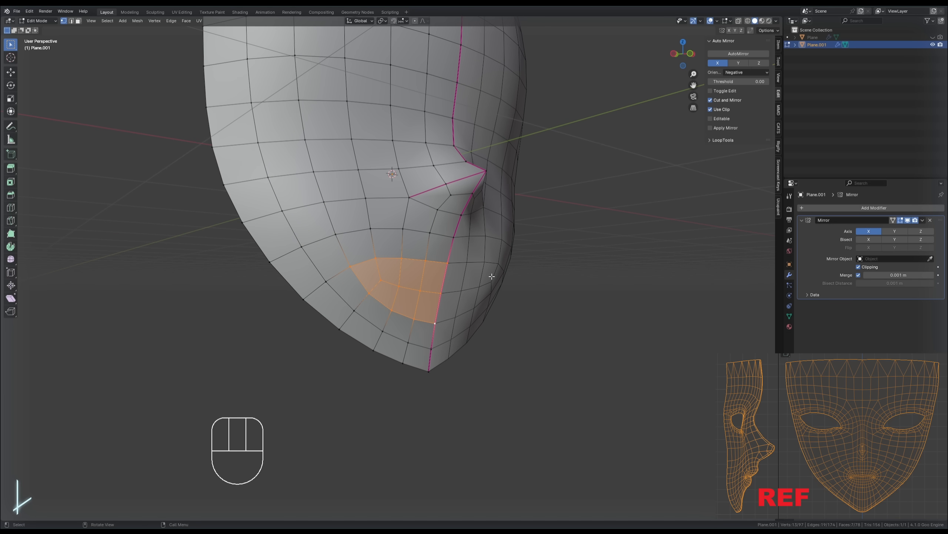
{"action": "key", "text": "Delete"}
{"action": "left_click", "coordinate": [478, 277]}
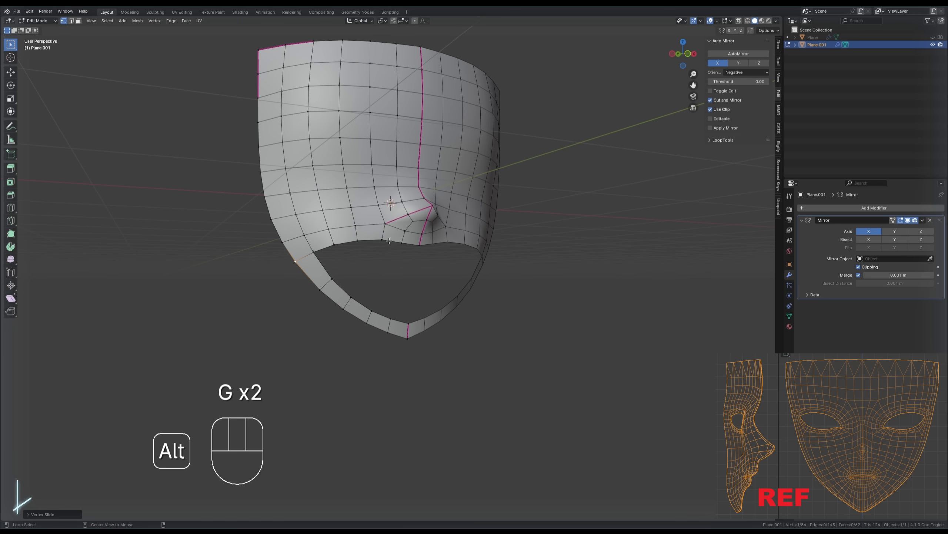
Extrude the edge loop around the mouth hole in place, scale it inward and move it forward in side view.
{"action": "left_click", "coordinate": [385, 245], "text": "alt"}
{"action": "middle_click_drag", "start_coordinate": [392, 247], "coordinate": [415, 260]}
{"action": "key", "text": "e"}
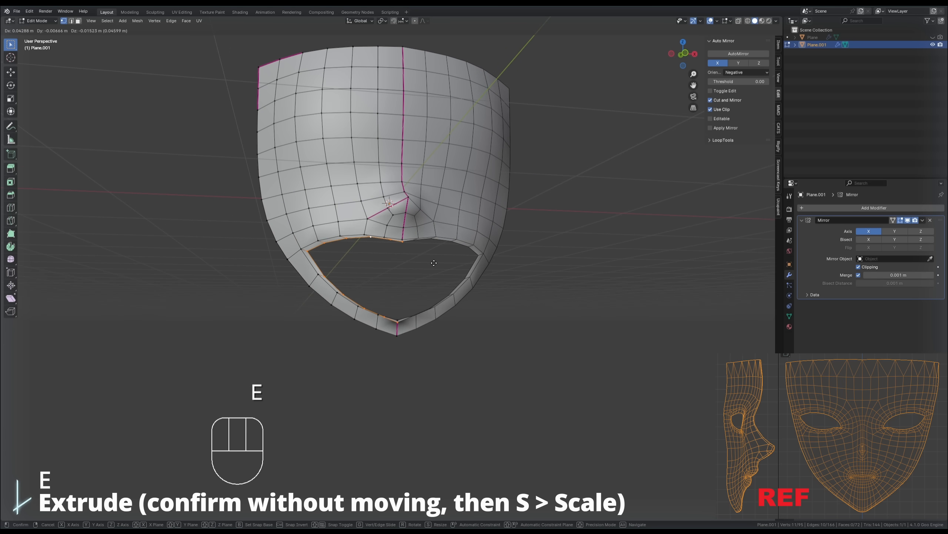
{"action": "right_click", "coordinate": [433, 263]}
{"action": "key", "text": "s"}
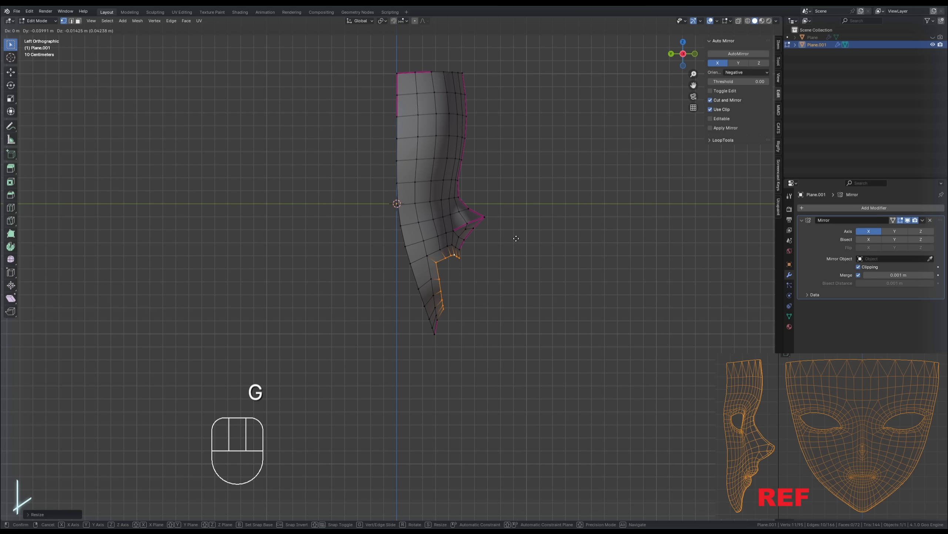
{"action": "left_click", "coordinate": [539, 228]}
{"action": "key", "text": "s"}
{"action": "left_click", "coordinate": [532, 228]}
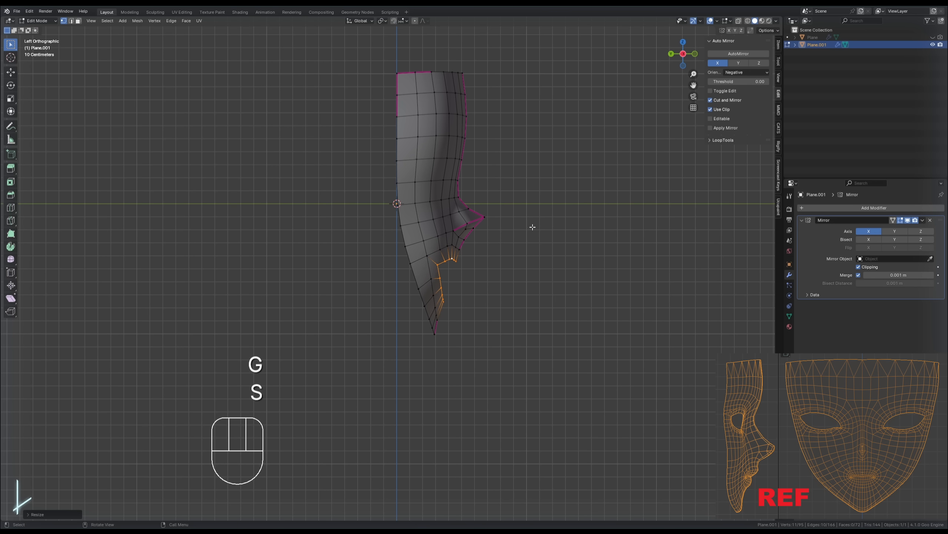
In front view, slide individual vertices around the mouth opening along their edges to even out the spacing.
{"action": "middle_click_drag", "start_coordinate": [532, 228], "coordinate": [496, 239]}
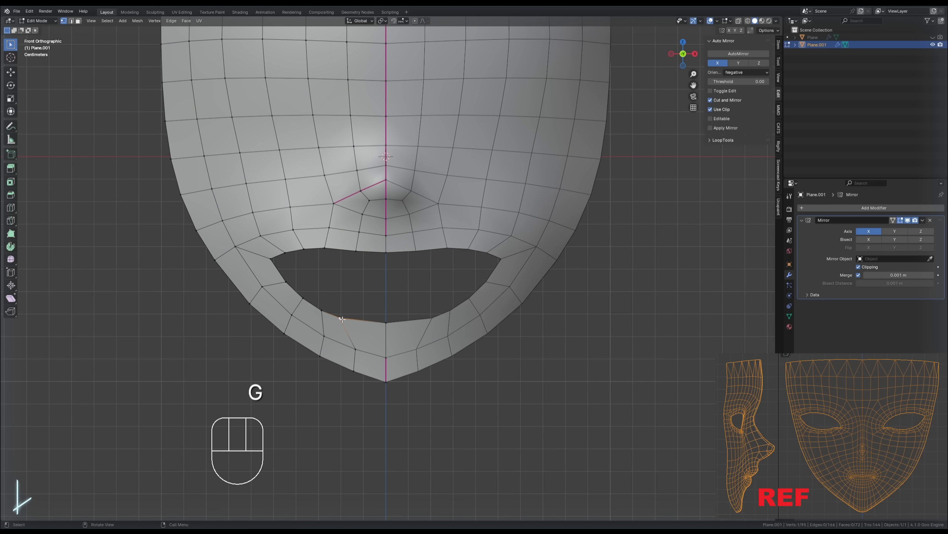
{"action": "key", "text": "g"}
{"action": "key", "text": "g"}
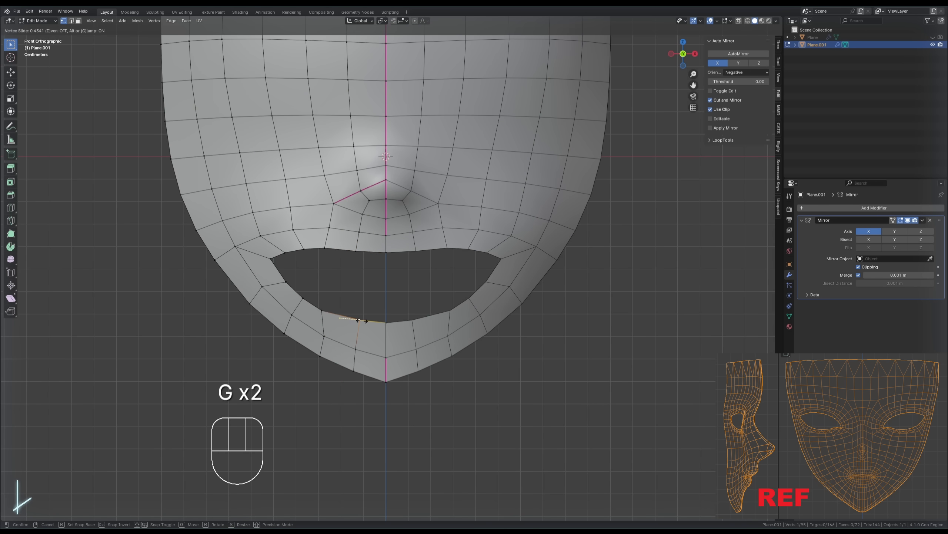
{"action": "left_click", "coordinate": [361, 319]}
{"action": "key", "text": "g"}
{"action": "key", "text": "g"}
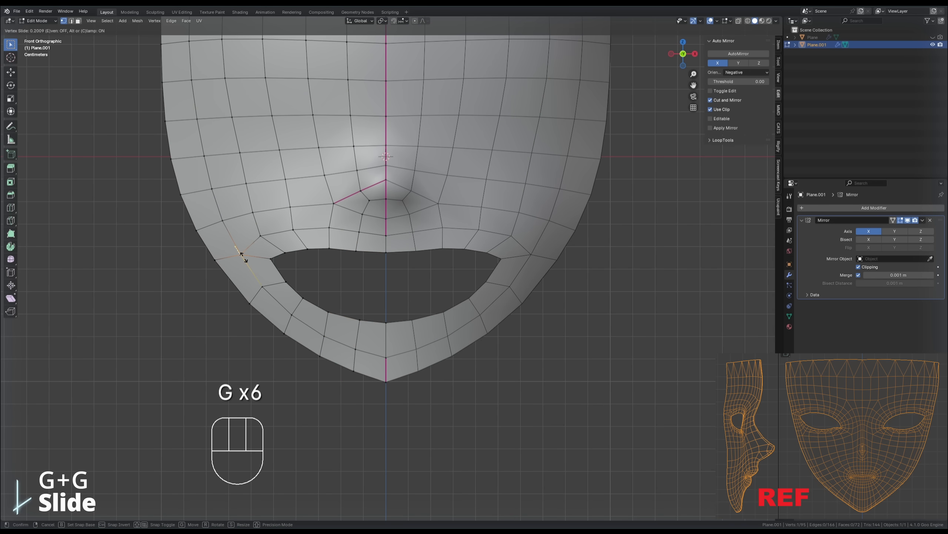
{"action": "left_click", "coordinate": [244, 256]}
Scale and move the inner mouth loop to narrow the opening and adjust its shape.
{"action": "key", "text": "s"}
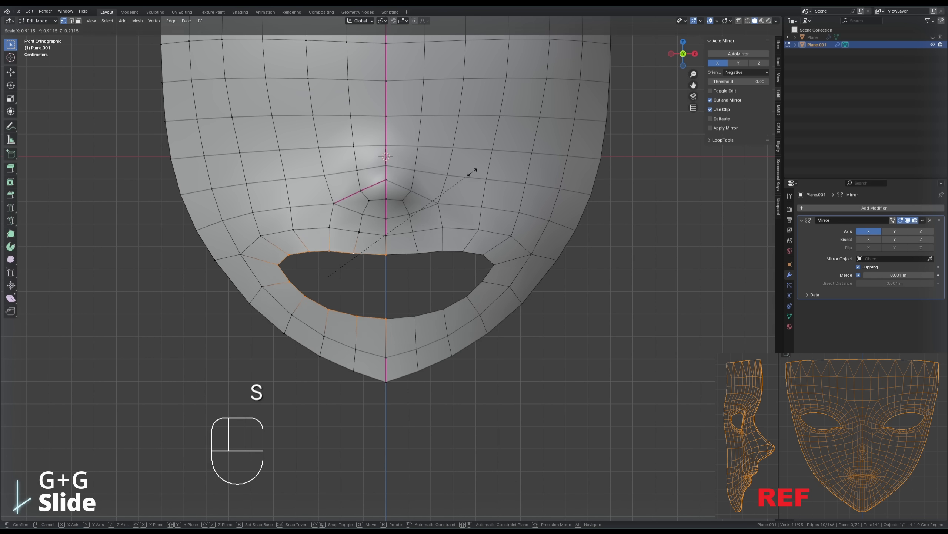
{"action": "key", "text": "g"}
{"action": "left_click", "coordinate": [574, 169]}
{"action": "left_click", "coordinate": [671, 54]}
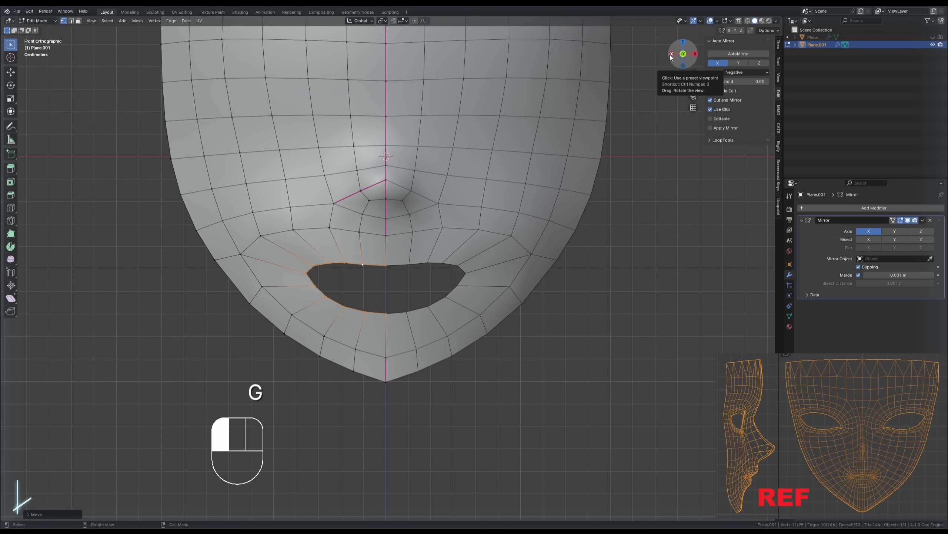
{"action": "key", "text": "s"}
{"action": "left_click", "coordinate": [560, 255]}
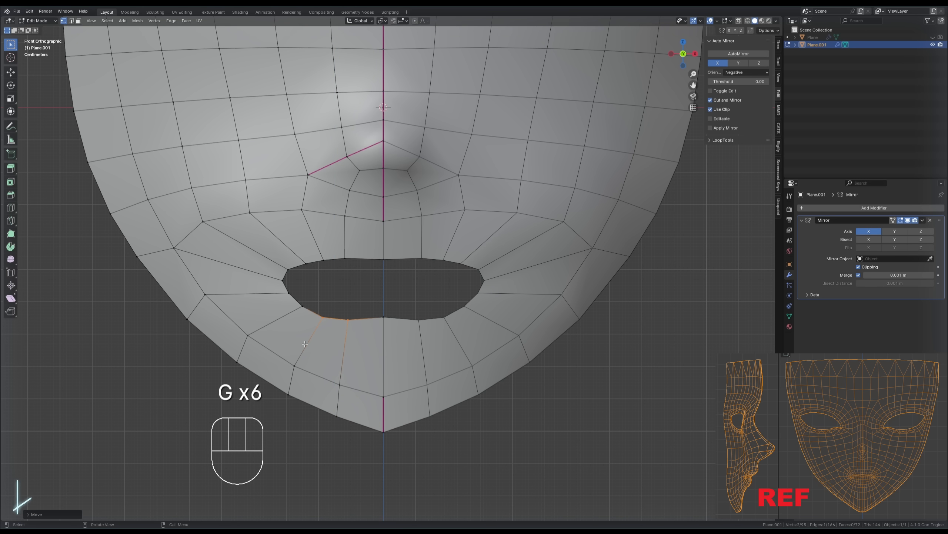
Add a centred loop cut around the mouth between the opening and the surrounding face loop.
{"action": "key", "text": "ctrl+r"}
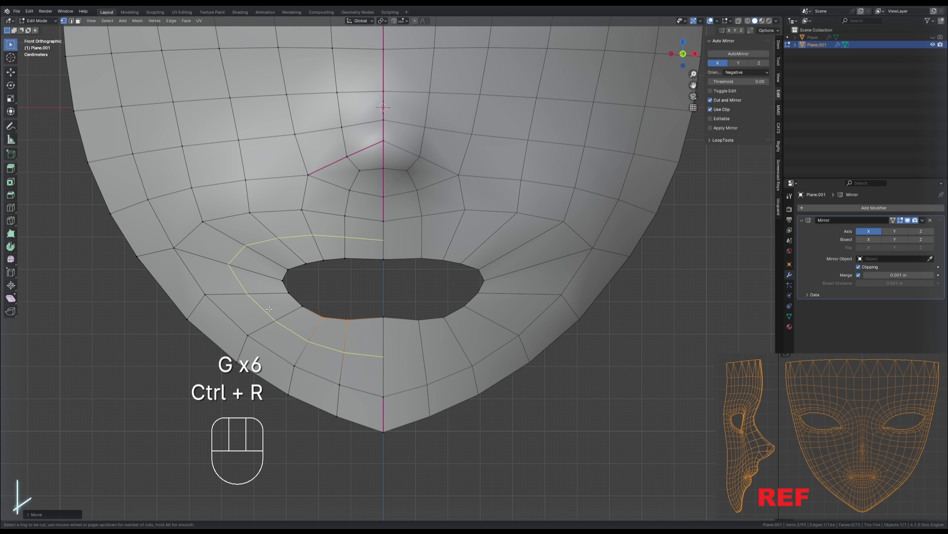
{"action": "left_click", "coordinate": [273, 315]}
{"action": "right_click", "coordinate": [278, 308]}
{"action": "left_click", "coordinate": [354, 273]}
{"action": "scroll", "coordinate": [328, 288], "scroll_direction": "up", "scroll_amount": 2}
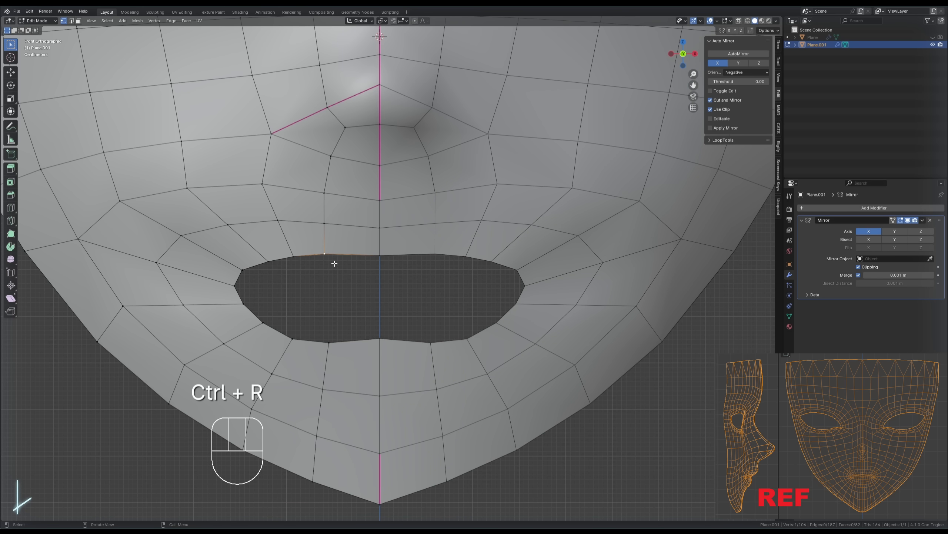
Fill the mouth opening with three faces, working outward from the centre line.
{"action": "left_click", "coordinate": [325, 255]}
{"action": "key", "text": "f"}
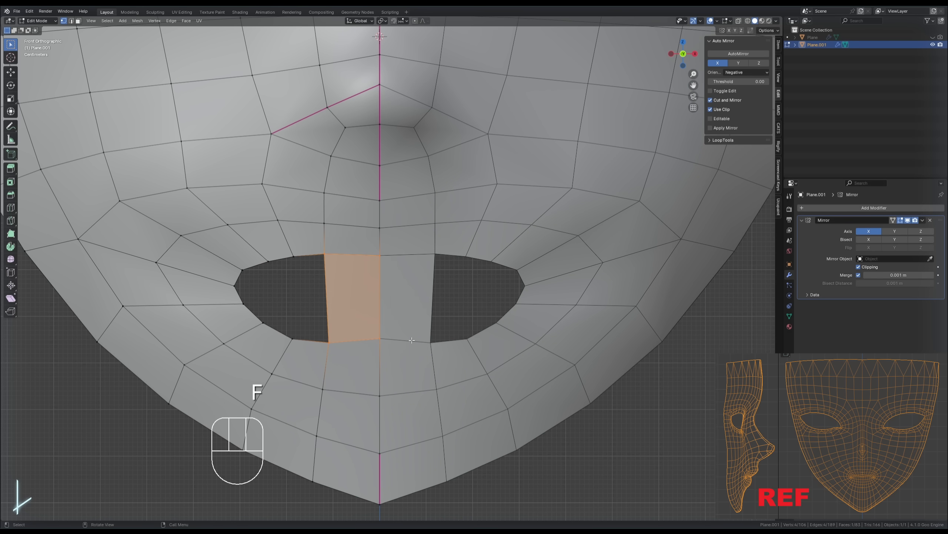
{"action": "left_click", "coordinate": [340, 342], "text": "shift"}
{"action": "key", "text": "f"}
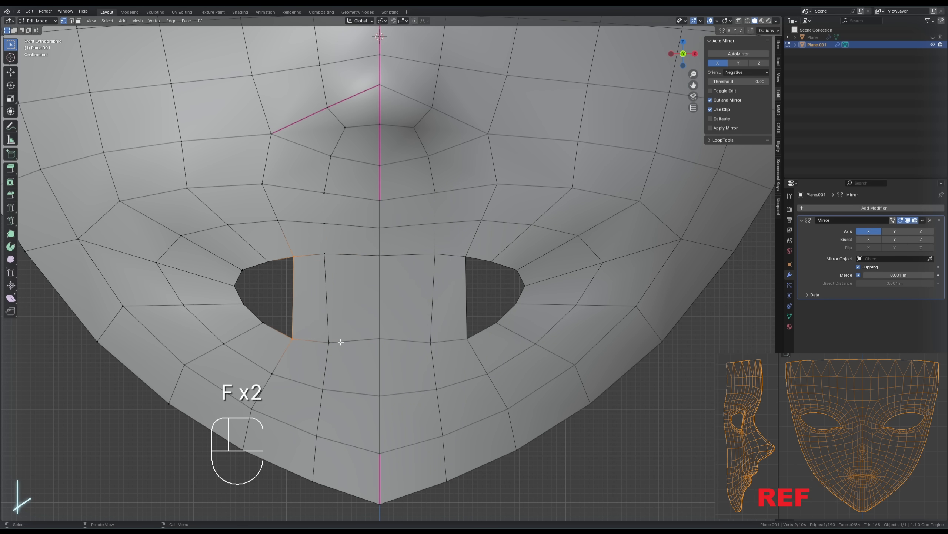
{"action": "key", "text": "f"}
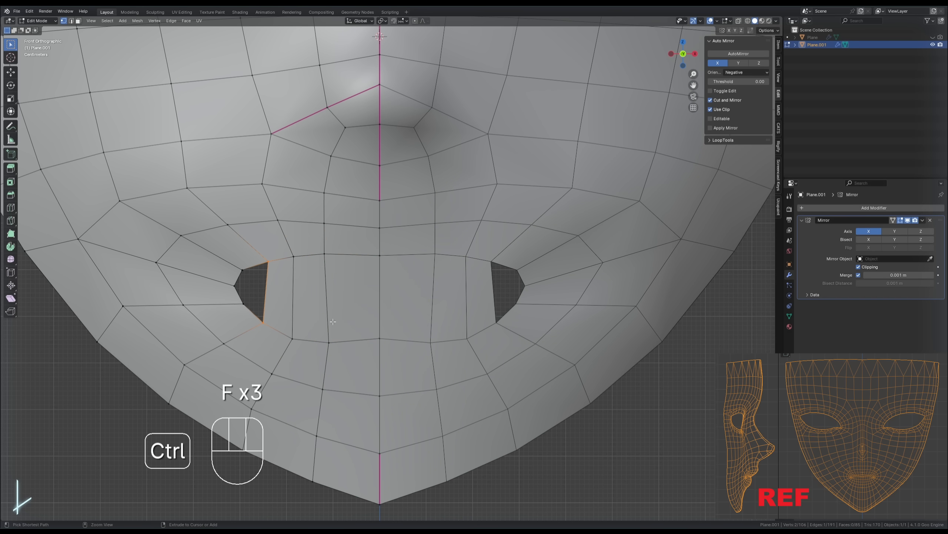
Add a horizontal loop cut through the new mouth faces and fill the remaining gap at the mouth corner.
{"action": "key", "text": "ctrl+r"}
{"action": "left_click", "coordinate": [271, 313]}
{"action": "left_click", "coordinate": [242, 267]}
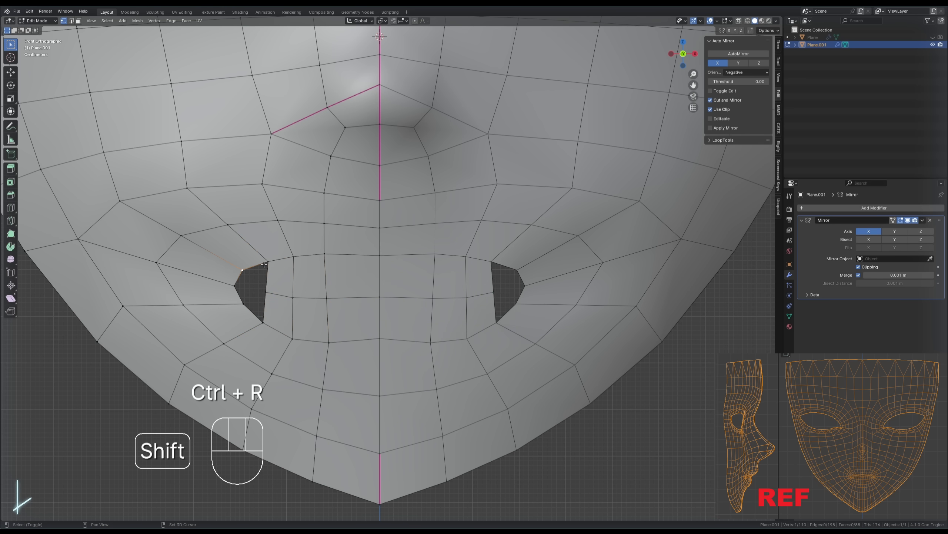
{"action": "left_click", "coordinate": [269, 259], "text": "shift"}
{"action": "key", "text": "f"}
{"action": "key", "text": "f"}
Slide the loop around the mouth and move the outer mouth faces towards the centre along X with proportional editing.
{"action": "scroll", "coordinate": [365, 300], "scroll_direction": "down", "scroll_amount": 3}
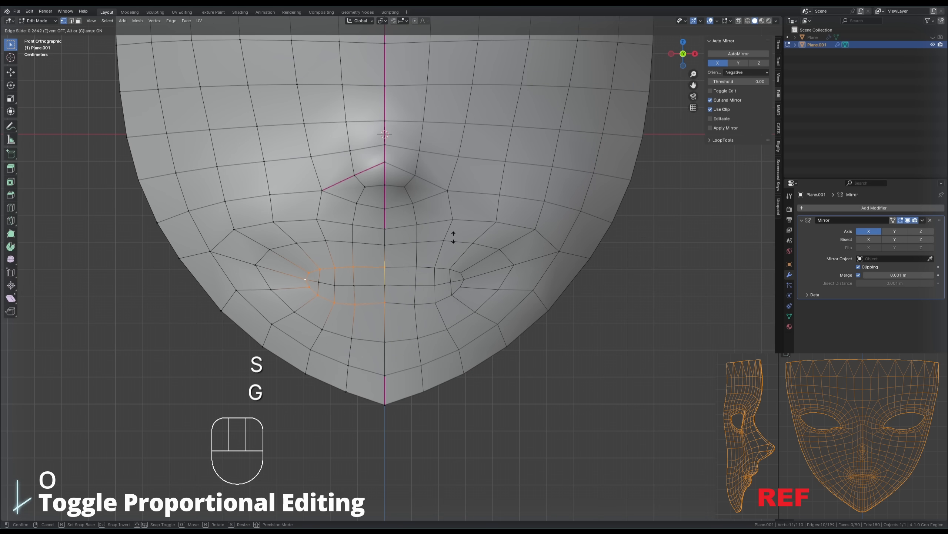
{"action": "left_click", "coordinate": [444, 249]}
{"action": "left_click_drag", "start_coordinate": [294, 258], "coordinate": [364, 310]}
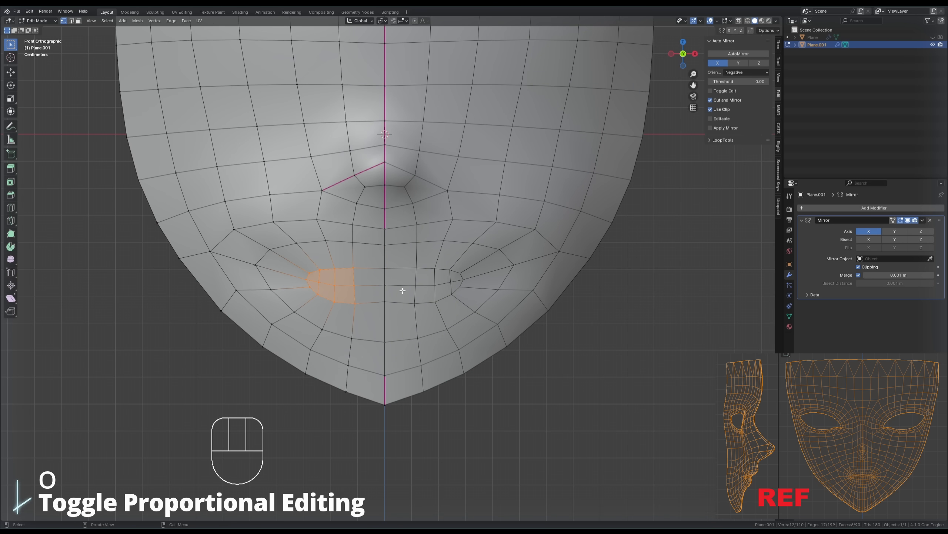
{"action": "key", "text": "g"}
{"action": "key", "text": "x"}
{"action": "scroll", "coordinate": [411, 282], "scroll_direction": "up", "scroll_amount": 3}
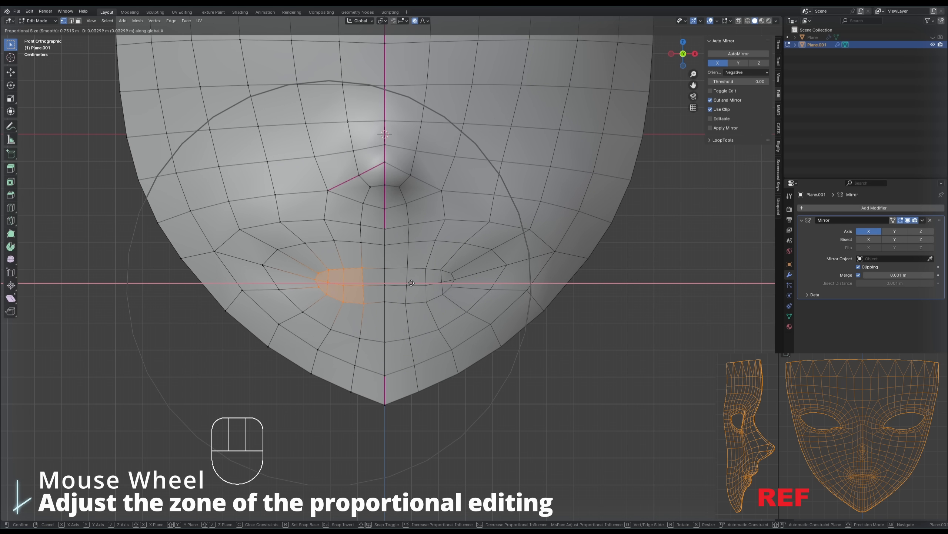
{"action": "scroll", "coordinate": [413, 283], "scroll_direction": "down", "scroll_amount": 1}
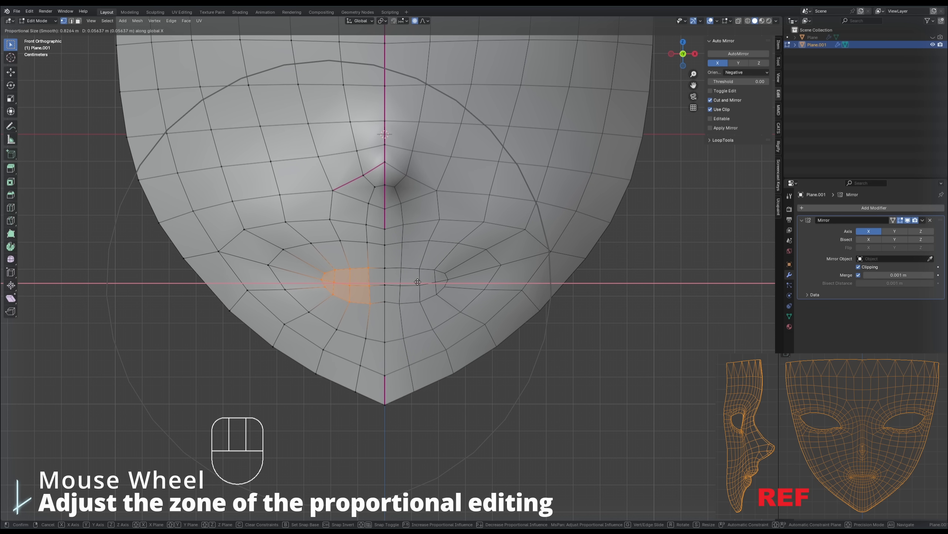
{"action": "left_click", "coordinate": [440, 278]}
{"action": "left_click", "coordinate": [499, 369]}
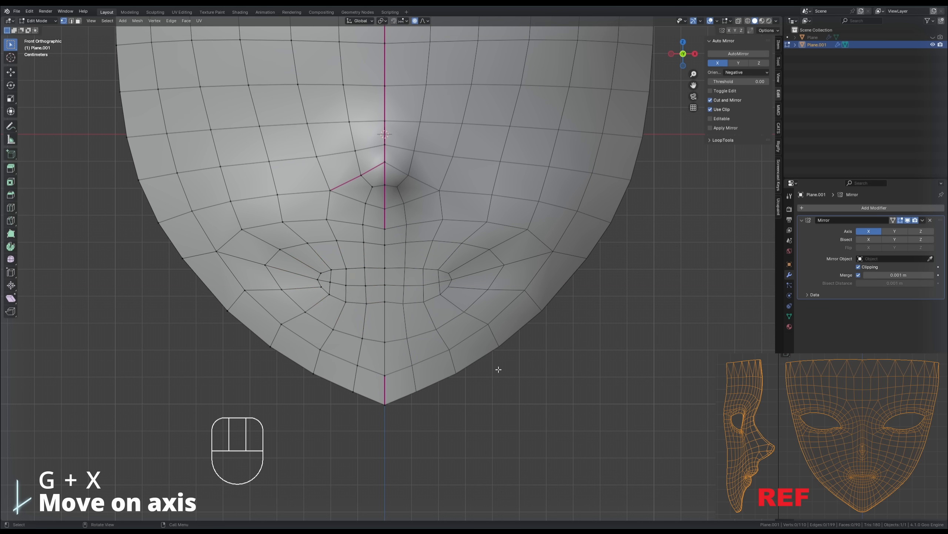
Switch the face from Edit Mode to Sculpt Mode for shaping the mouth area.
{"action": "middle_click_drag", "start_coordinate": [499, 369], "coordinate": [543, 375]}
{"action": "left_click", "coordinate": [682, 55]}
{"action": "key", "text": "ctrl+Tab"}
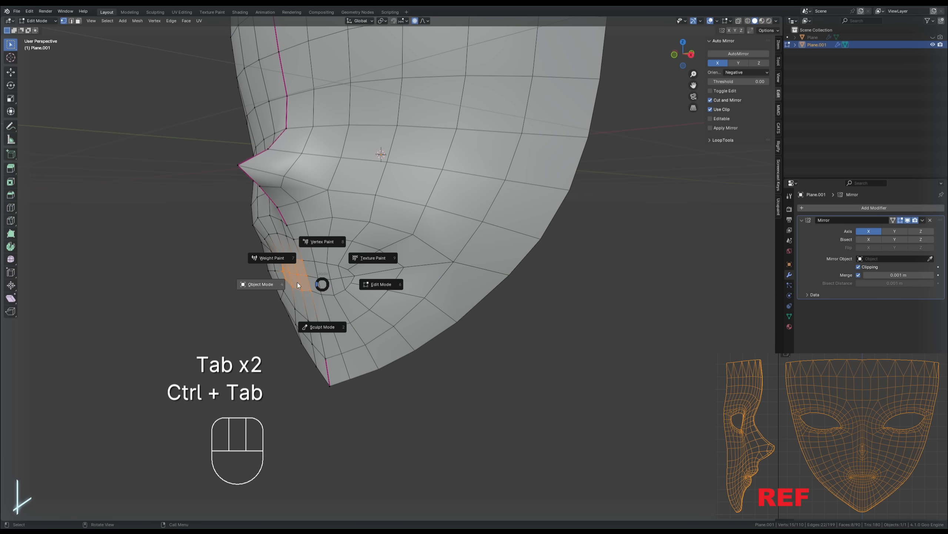
{"action": "left_click", "coordinate": [313, 313]}
In front view, try to cut a new edge across the mouth corner with the Knife tool.
{"action": "middle_click_drag", "start_coordinate": [336, 280], "coordinate": [443, 247]}
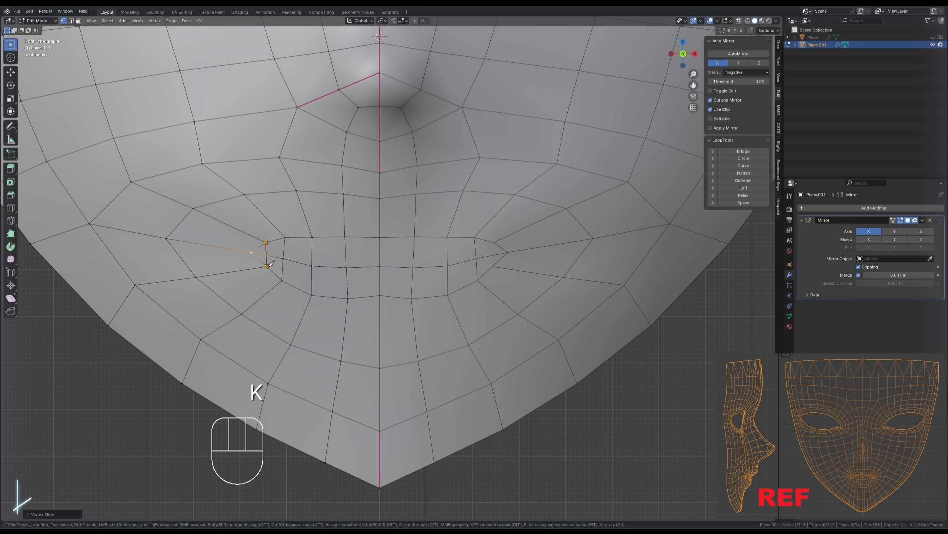
{"action": "left_click", "coordinate": [266, 266]}
{"action": "key", "text": "Return"}
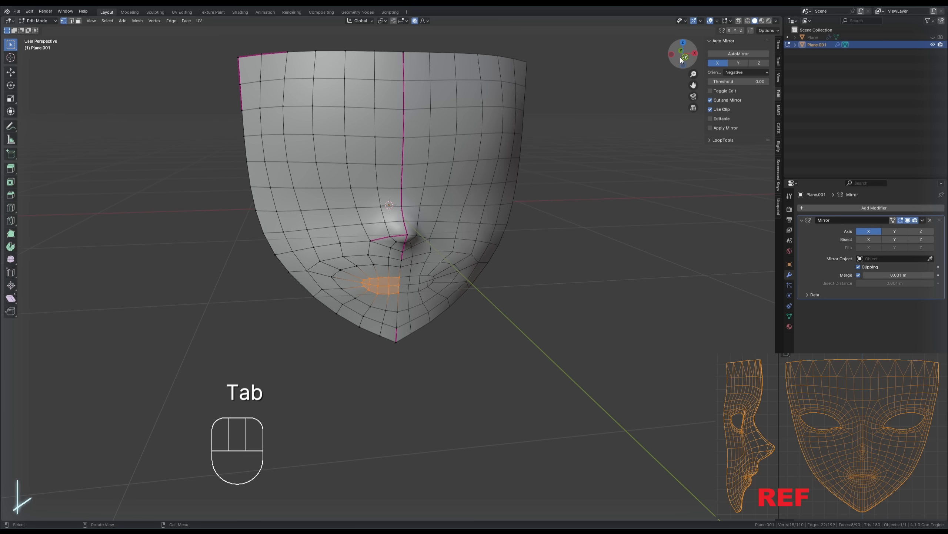
In front view, delete the block of faces at the eye position to open an eye hole.
{"action": "left_click", "coordinate": [682, 57]}
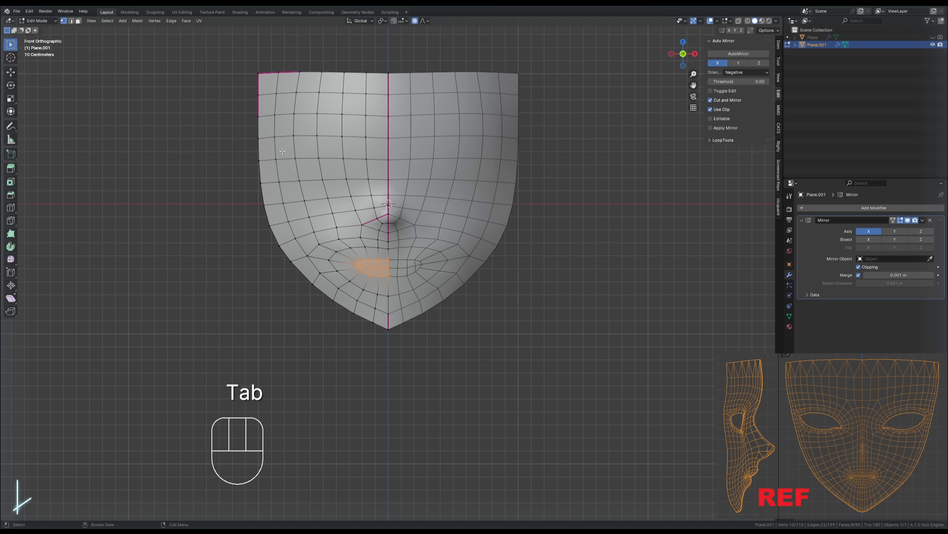
{"action": "left_click_drag", "start_coordinate": [287, 153], "coordinate": [322, 164]}
{"action": "key", "text": "Delete"}
{"action": "left_click", "coordinate": [332, 170]}
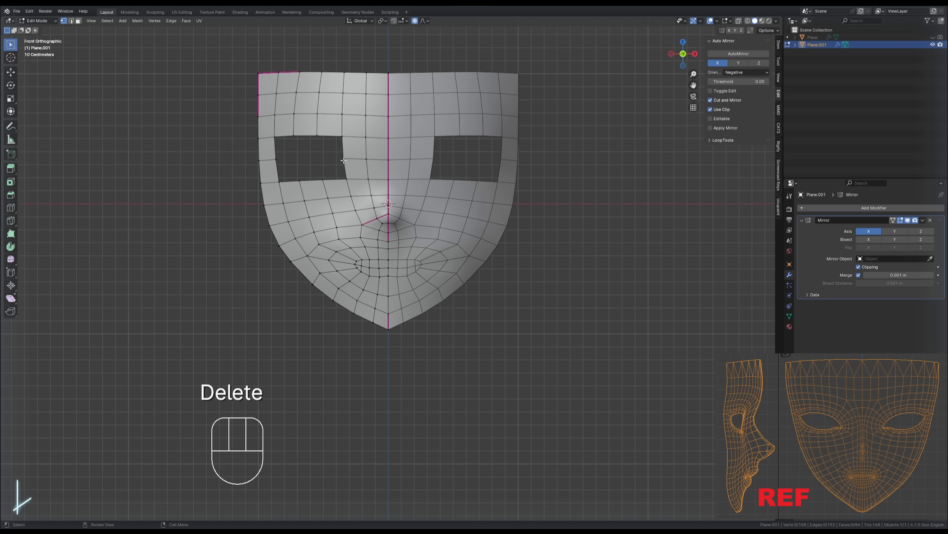
Select the boundary edge loop of the eye hole and round it with LoopTools Circle.
{"action": "left_click", "coordinate": [344, 149], "text": "alt"}
{"action": "left_click", "coordinate": [723, 139]}
{"action": "left_click", "coordinate": [741, 158]}
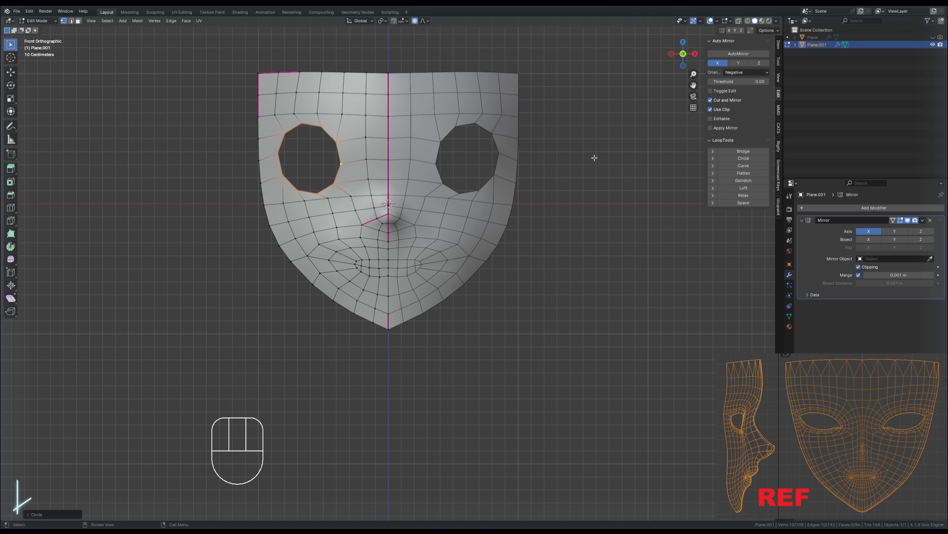
Turn off proportional editing and flatten the eye loop into an oval by scaling it down along Z.
{"action": "scroll", "coordinate": [505, 190], "scroll_direction": "down", "scroll_amount": 2}
{"action": "key", "text": "o"}
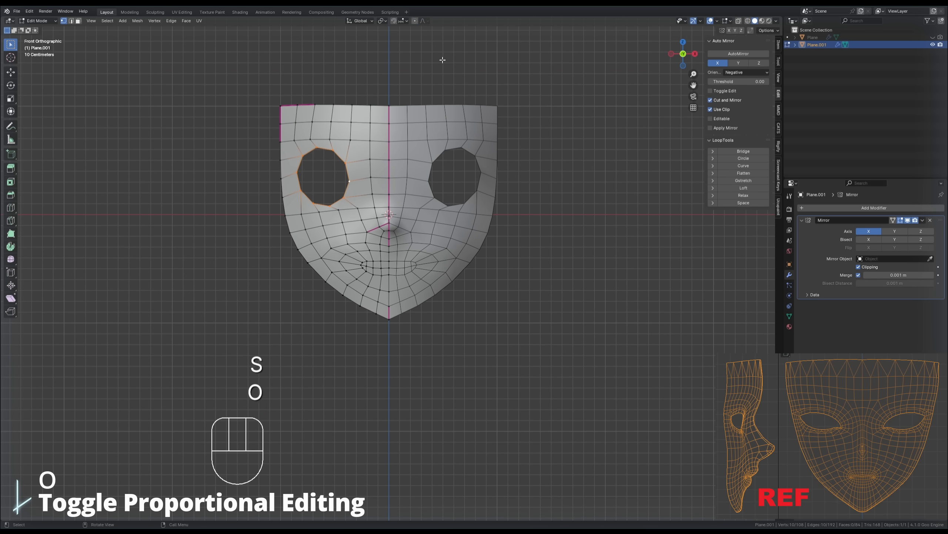
{"action": "key", "text": "s"}
{"action": "key", "text": "z"}
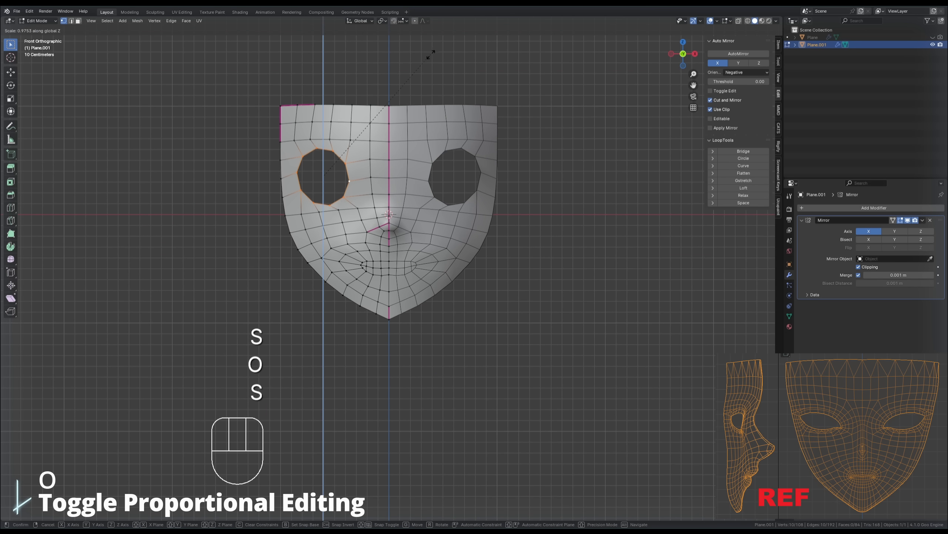
{"action": "left_click", "coordinate": [406, 91]}
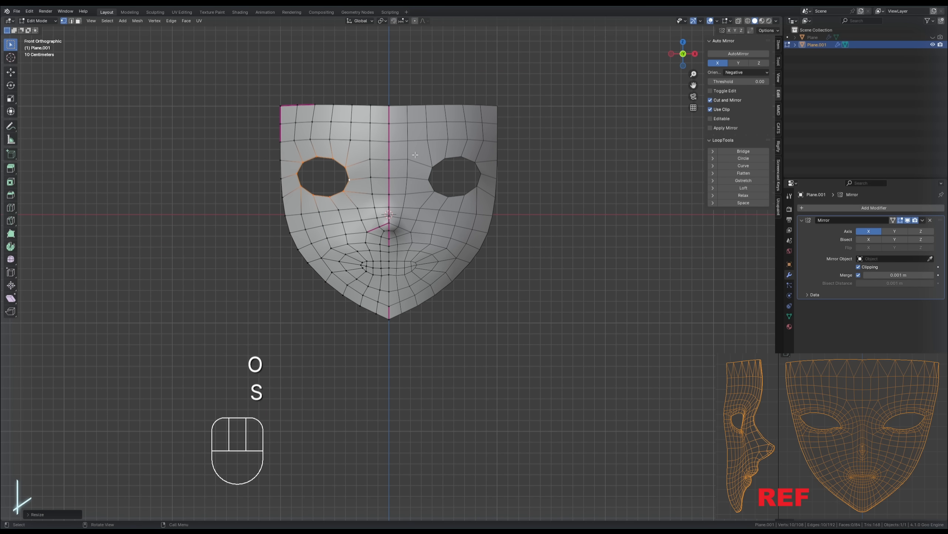
Move the eye loop about 0.053 m back into the face along Y.
{"action": "scroll", "coordinate": [415, 155], "scroll_direction": "up", "scroll_amount": 1}
{"action": "middle_click_drag", "start_coordinate": [415, 159], "coordinate": [374, 197]}
{"action": "key", "text": "g"}
{"action": "key", "text": "y"}
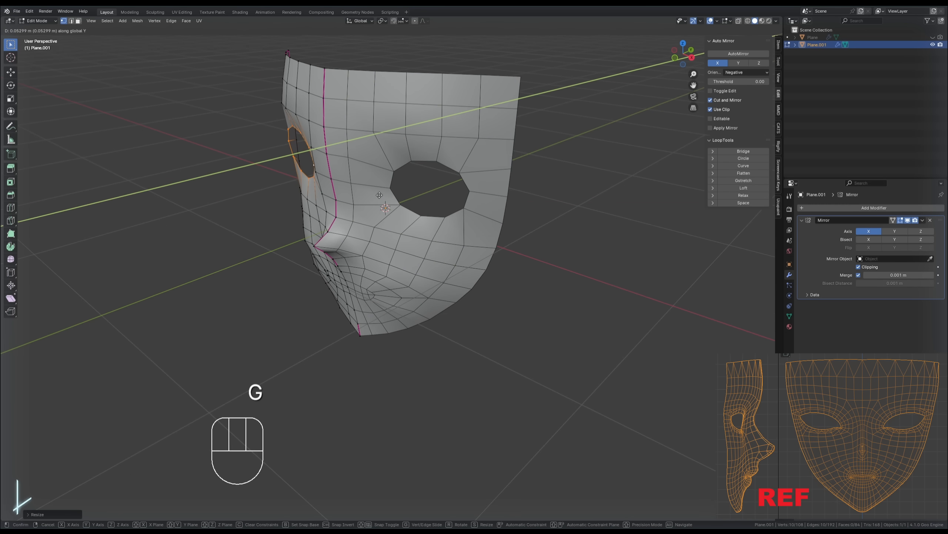
{"action": "left_click", "coordinate": [379, 195]}
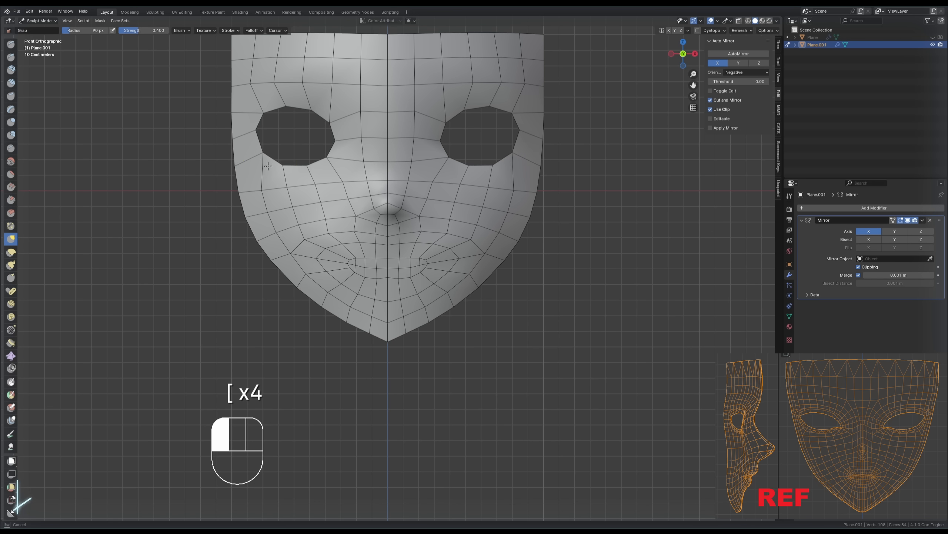
Shape the eye hole with the Grab brush, pulling its inner corner towards the nose, and return to Edit Mode.
{"action": "key", "text": "bracketleft"}
{"action": "key", "text": "bracketleft"}
{"action": "key", "text": "bracketleft"}
{"action": "key", "text": "bracketleft"}
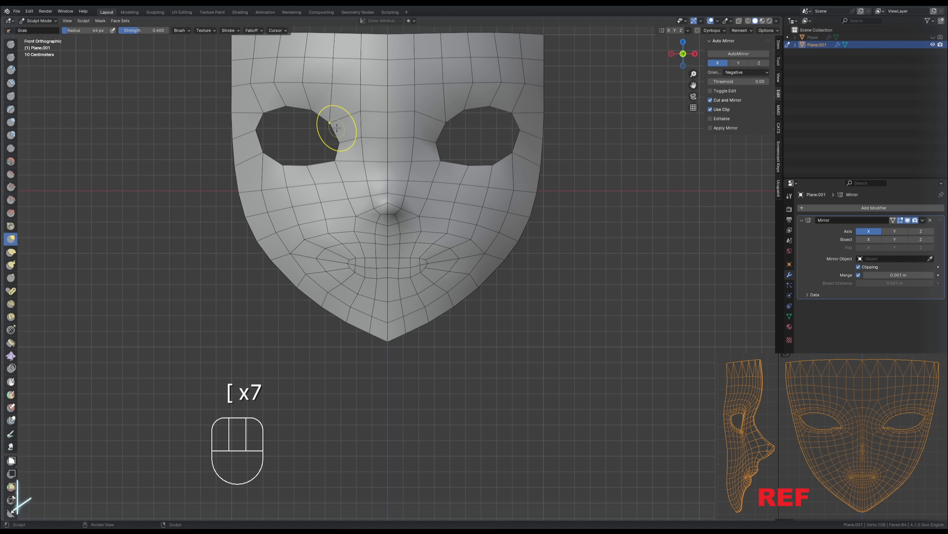
{"action": "key", "text": "bracketright"}
{"action": "key", "text": "bracketright"}
{"action": "key", "text": "bracketright"}
{"action": "key", "text": "bracketright"}
{"action": "key", "text": "bracketright"}
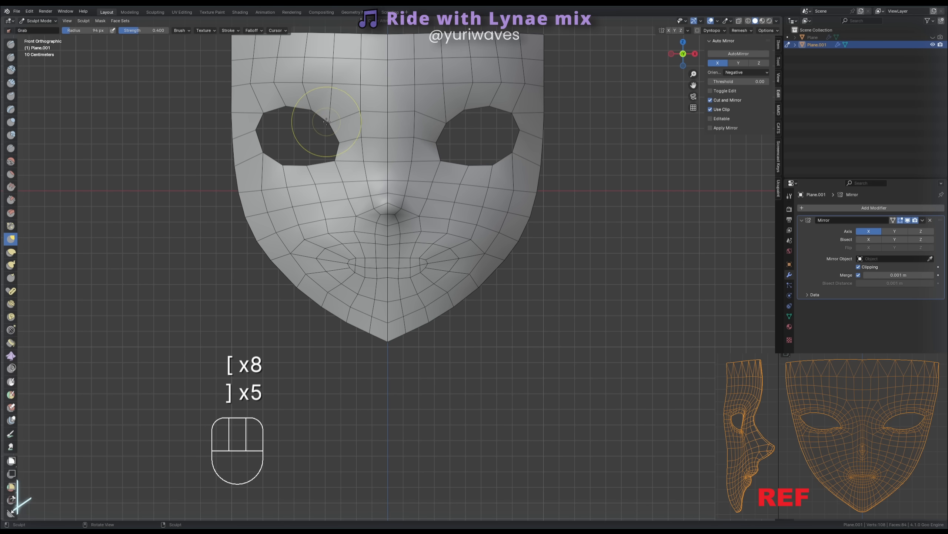
{"action": "left_click", "coordinate": [321, 124]}
{"action": "scroll", "coordinate": [415, 161], "scroll_direction": "down", "scroll_amount": 3}
{"action": "key", "text": "Tab"}
{"action": "scroll", "coordinate": [404, 190], "scroll_direction": "up", "scroll_amount": 4}
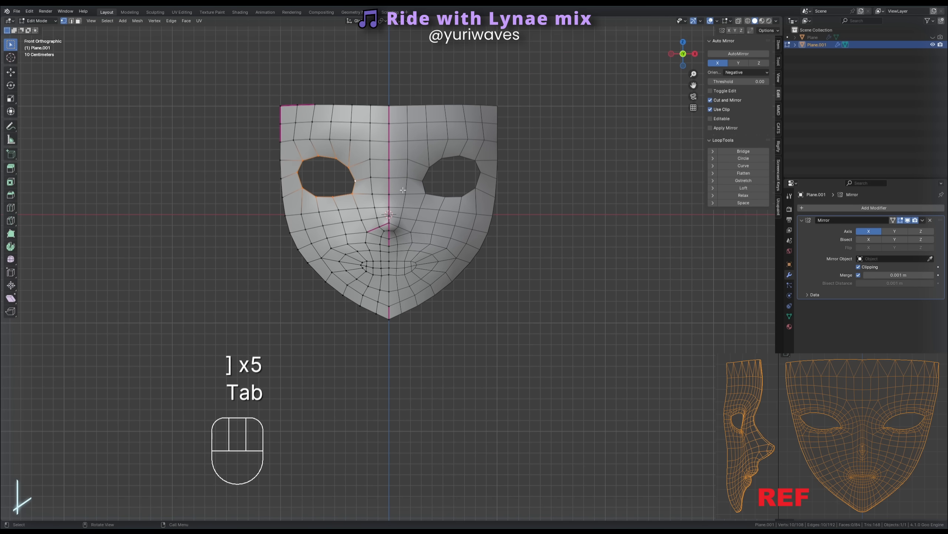
{"action": "scroll", "coordinate": [404, 190], "scroll_direction": "down", "scroll_amount": 3}
{"action": "scroll", "coordinate": [403, 190], "scroll_direction": "up", "scroll_amount": 2}
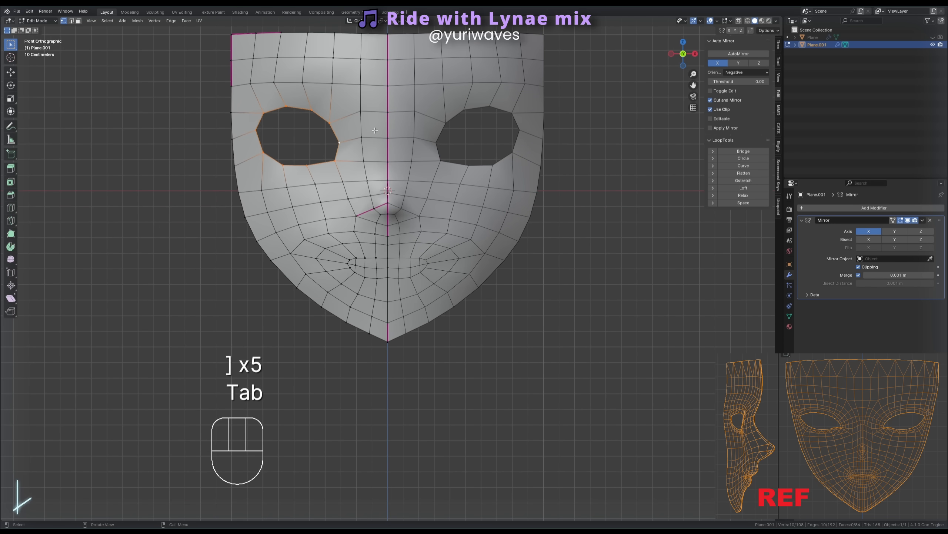
Extrude the eye hole's edge loop inward and scale it to about 0.95.
{"action": "key", "text": "e"}
{"action": "key", "text": "s"}
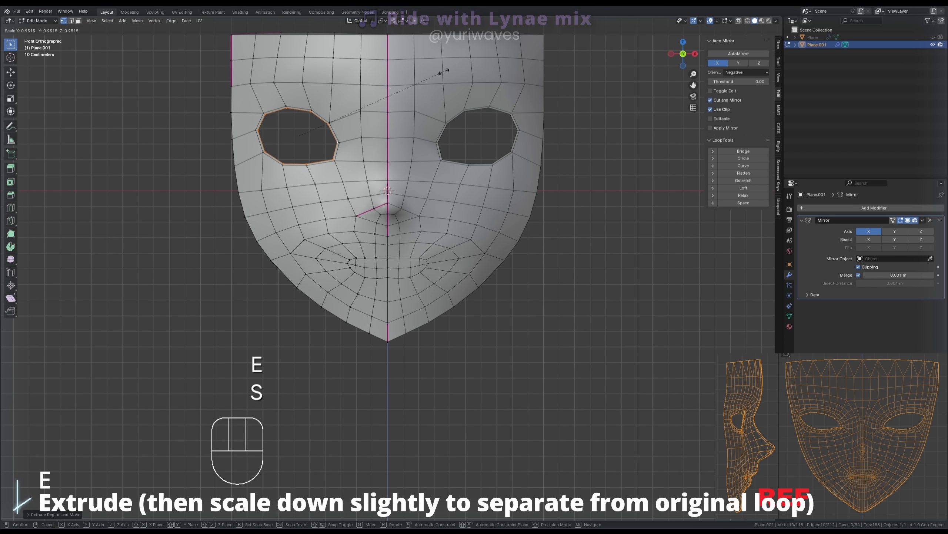
{"action": "left_click", "coordinate": [443, 71]}
Select the original outer loop around the eye and edge-slide it outward, away from the hole.
{"action": "left_click", "coordinate": [321, 113], "text": "alt"}
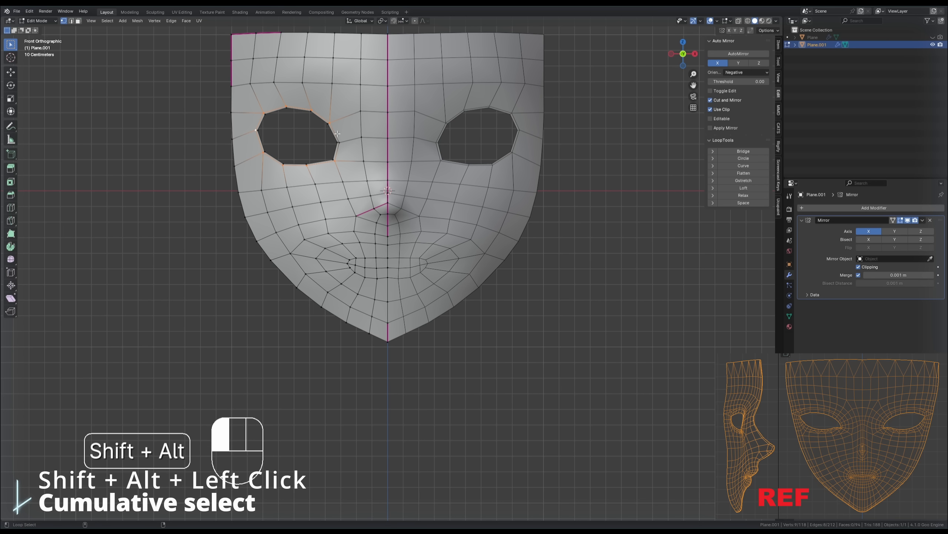
{"action": "key", "text": "g"}
{"action": "key", "text": "g"}
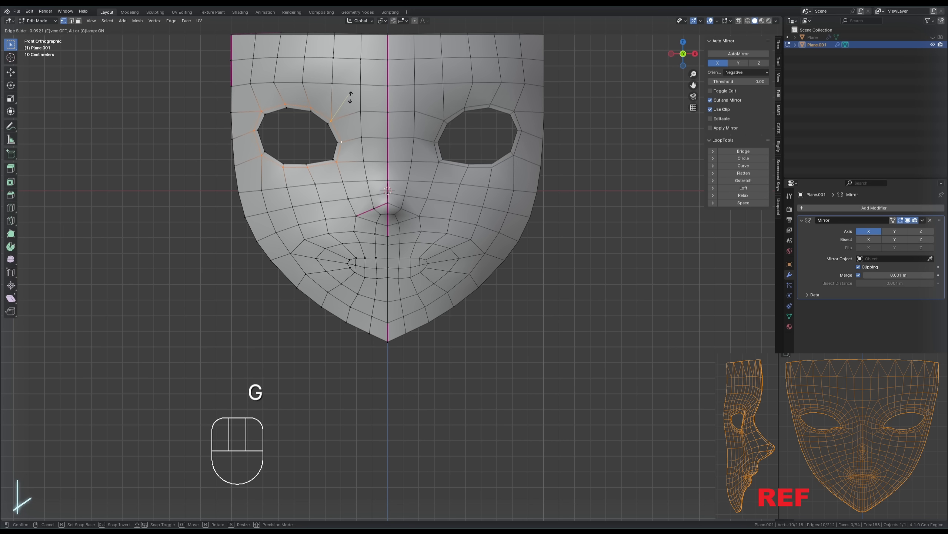
{"action": "left_click", "coordinate": [372, 91]}
{"action": "scroll", "coordinate": [470, 153], "scroll_direction": "down", "scroll_amount": 2}
Switch to Sculpt Mode with a 137 px Grab brush and add a Subdivision Surface modifier to the face.
{"action": "key", "text": "Tab"}
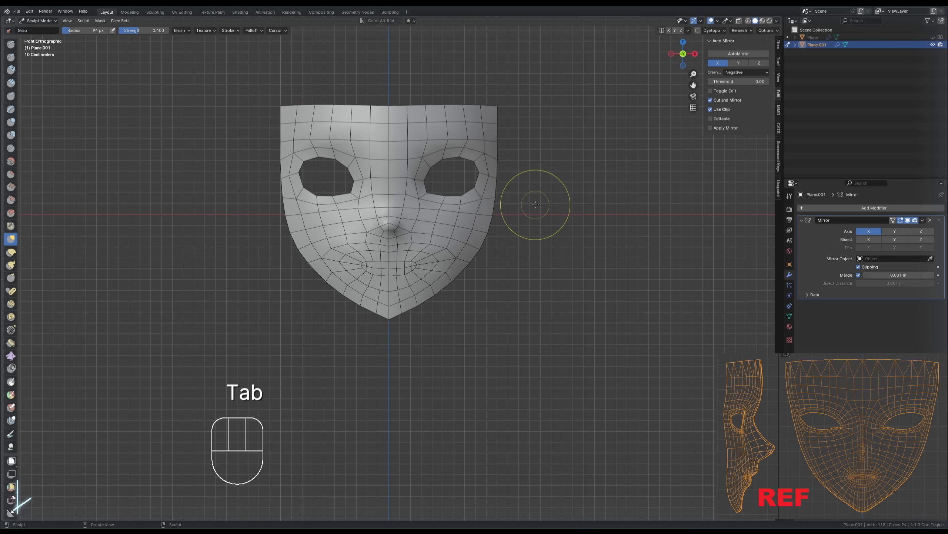
{"action": "key", "text": "bracketright"}
{"action": "key", "text": "bracketright"}
{"action": "key", "text": "bracketright"}
{"action": "left_click", "coordinate": [850, 208]}
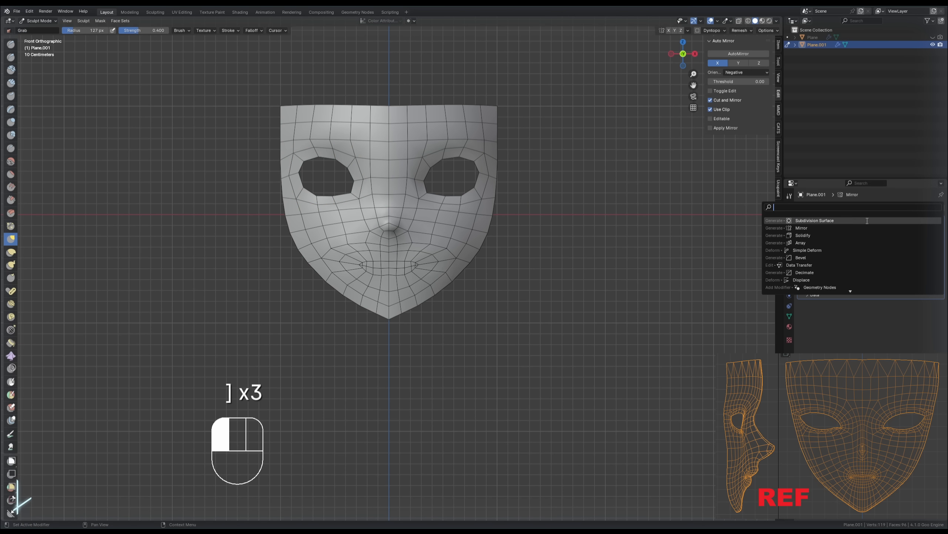
{"action": "left_click", "coordinate": [846, 221]}
{"action": "scroll", "coordinate": [521, 244], "scroll_direction": "down", "scroll_amount": 1}
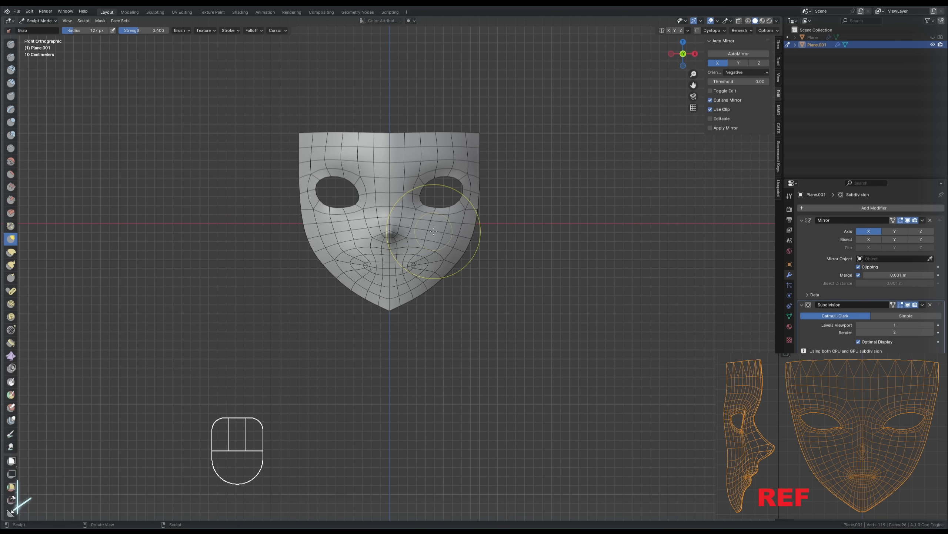
Reshape the area around the eye with short Grab brush strokes from an angled view.
{"action": "middle_click_drag", "start_coordinate": [404, 239], "coordinate": [296, 159]}
{"action": "key", "text": "bracketleft"}
{"action": "key", "text": "bracketleft"}
{"action": "mouse_move", "coordinate": [305, 161]}
{"action": "left_mouse_down"}
{"action": "mouse_move", "coordinate": [325, 161]}
{"action": "mouse_move", "coordinate": [304, 135]}
{"action": "mouse_move", "coordinate": [334, 172]}
{"action": "left_mouse_up"}
{"action": "middle_click_drag", "start_coordinate": [322, 187], "coordinate": [321, 177]}
{"action": "scroll", "coordinate": [318, 183], "scroll_direction": "up", "scroll_amount": 1}
{"action": "key", "text": "bracketright"}
{"action": "left_click_drag", "start_coordinate": [294, 210], "coordinate": [283, 209]}
Adjust the contours of the cheek and lower face with a larger Grab brush from several angles.
{"action": "middle_click_drag", "start_coordinate": [295, 220], "coordinate": [298, 223]}
{"action": "scroll", "coordinate": [304, 239], "scroll_direction": "down", "scroll_amount": 1}
{"action": "key", "text": "bracketright"}
{"action": "key", "text": "bracketright"}
{"action": "left_click_drag", "start_coordinate": [326, 281], "coordinate": [332, 283]}
{"action": "mouse_move", "coordinate": [332, 283]}
{"action": "middle_mouse_down"}
{"action": "mouse_move", "coordinate": [441, 278]}
{"action": "mouse_move", "coordinate": [368, 276]}
{"action": "middle_mouse_up"}
{"action": "key", "text": "bracketleft"}
{"action": "key", "text": "bracketleft"}
{"action": "key", "text": "bracketleft"}
{"action": "key", "text": "bracketright"}
{"action": "key", "text": "bracketright"}
{"action": "key", "text": "bracketright"}
{"action": "key", "text": "bracketright"}
{"action": "left_click_drag", "start_coordinate": [368, 276], "coordinate": [323, 268]}
In left side view, pull the underside of the nose forward with a 93 px Grab brush.
{"action": "middle_click_drag", "start_coordinate": [323, 269], "coordinate": [448, 247], "text": "alt"}
{"action": "scroll", "coordinate": [452, 239], "scroll_direction": "down", "scroll_amount": 1}
{"action": "key", "text": "bracketleft"}
{"action": "key", "text": "bracketleft"}
{"action": "key", "text": "bracketleft"}
{"action": "key", "text": "bracketleft"}
{"action": "key", "text": "bracketleft"}
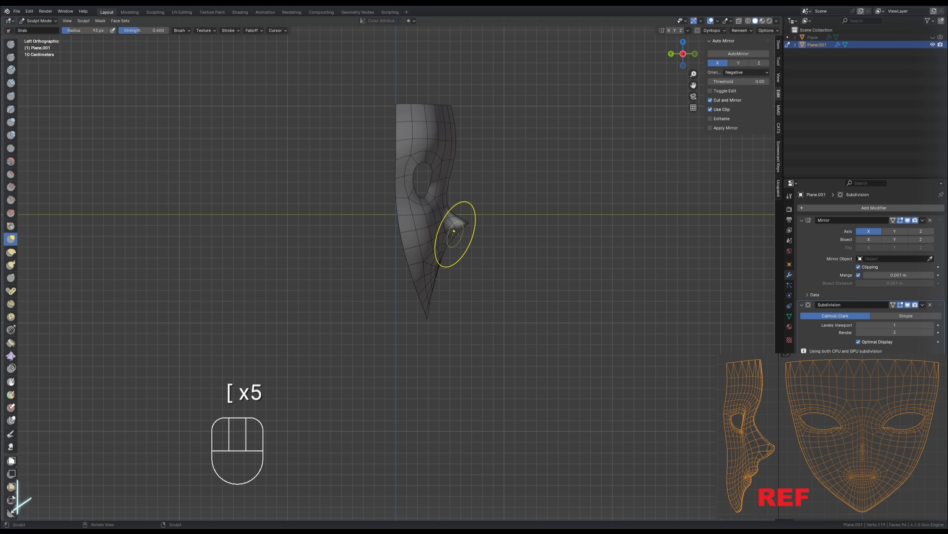
{"action": "mouse_move", "coordinate": [454, 233]}
{"action": "left_mouse_down"}
{"action": "mouse_move", "coordinate": [468, 234]}
{"action": "mouse_move", "coordinate": [465, 210]}
{"action": "mouse_move", "coordinate": [471, 229]}
{"action": "left_mouse_up"}
{"action": "key", "text": "bracketleft"}
{"action": "key", "text": "bracketright"}
{"action": "key", "text": "bracketright"}
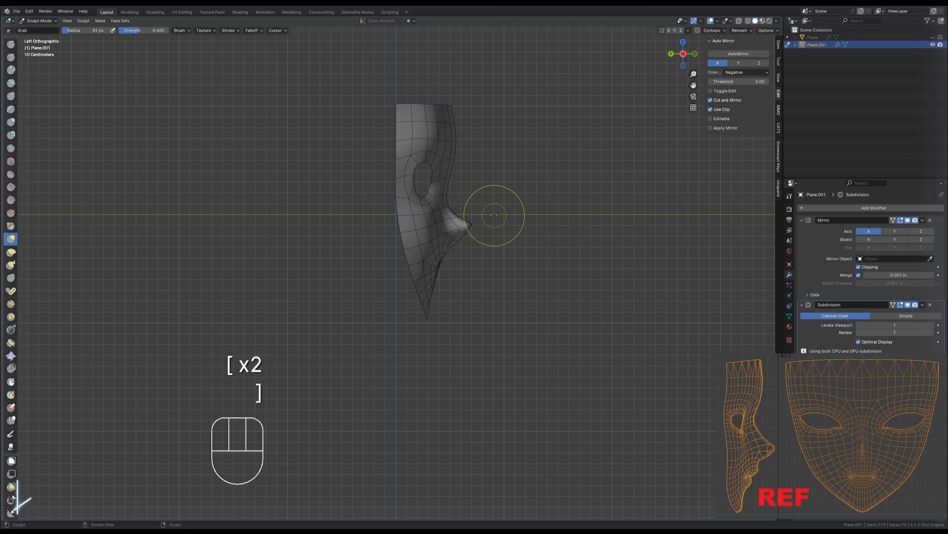
Switch the face to Object Mode and apply its Mirror modifier.
{"action": "mouse_move", "coordinate": [444, 193]}
{"action": "middle_mouse_down"}
{"action": "mouse_move", "coordinate": [496, 269]}
{"action": "mouse_move", "coordinate": [545, 296]}
{"action": "mouse_move", "coordinate": [542, 285]}
{"action": "middle_mouse_up"}
{"action": "key", "text": "g"}
{"action": "key", "text": "g"}
{"action": "key", "text": "Tab"}
{"action": "scroll", "coordinate": [542, 286], "scroll_direction": "down", "scroll_amount": 3}
{"action": "left_click", "coordinate": [908, 305]}
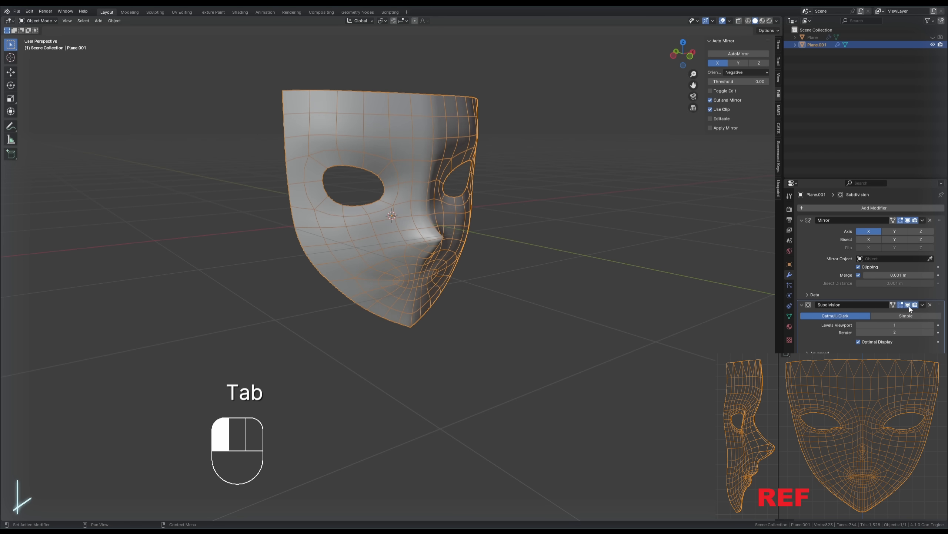
{"action": "left_click", "coordinate": [923, 220]}
{"action": "left_click", "coordinate": [924, 224]}
{"action": "middle_click_drag", "start_coordinate": [696, 242], "coordinate": [578, 232]}
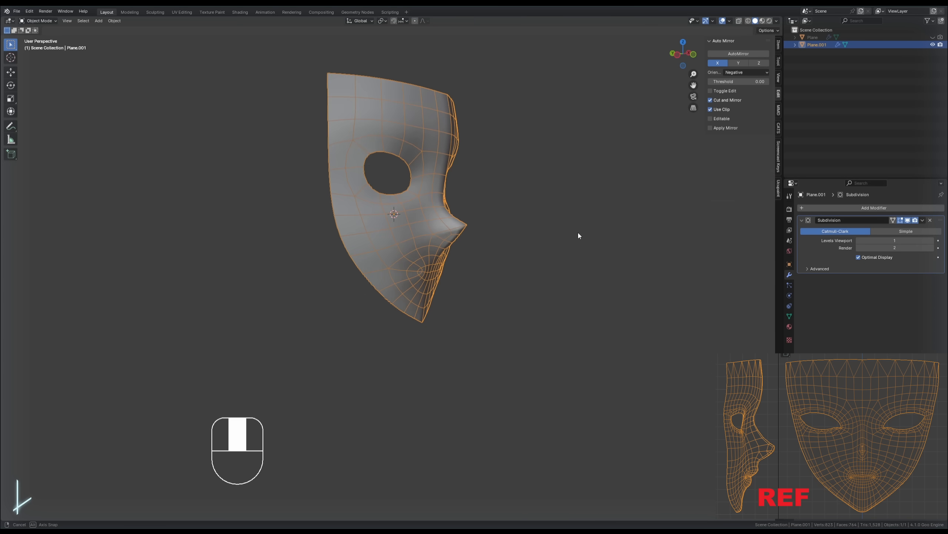
Apply the Subdivision modifier to the face mesh.
{"action": "key", "text": "Tab"}
{"action": "key", "text": "Tab"}
{"action": "left_click", "coordinate": [923, 220]}
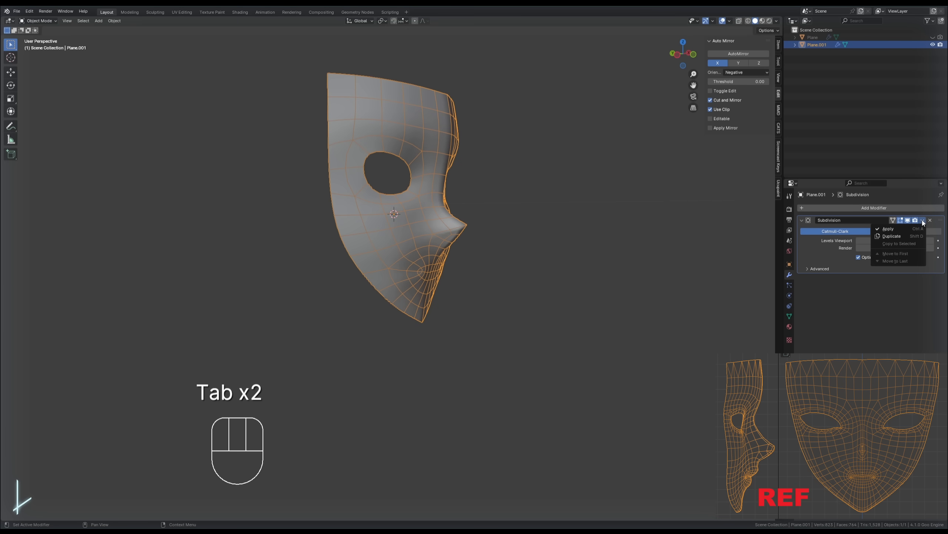
{"action": "left_click", "coordinate": [889, 228]}
{"action": "middle_click_drag", "start_coordinate": [613, 245], "coordinate": [518, 239]}
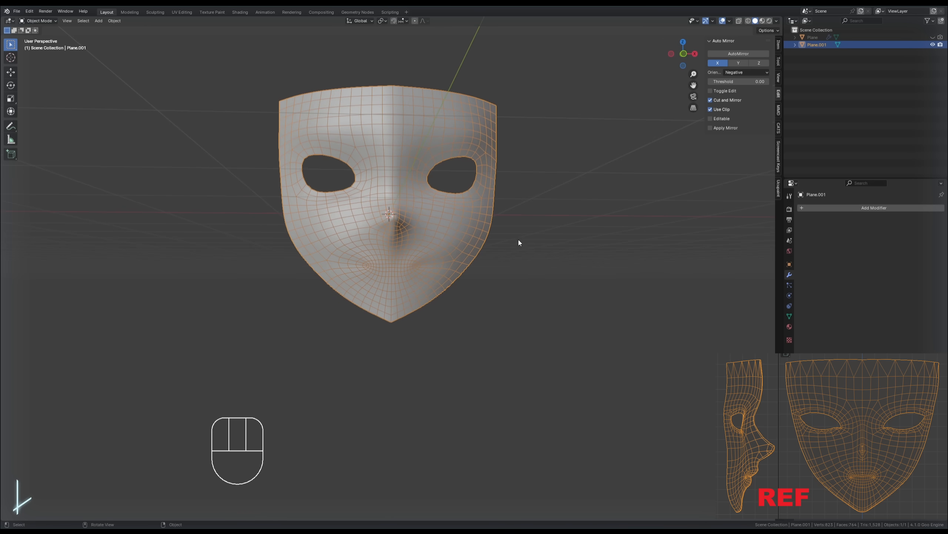
In Edit Mode, select the concentric edge loops around the mouth to examine the edge flow of the subdivided mesh.
{"action": "key", "text": "Tab"}
{"action": "scroll", "coordinate": [410, 266], "scroll_direction": "up", "scroll_amount": 3}
{"action": "scroll", "coordinate": [410, 267], "scroll_direction": "up", "scroll_amount": 2}
{"action": "middle_click_drag", "start_coordinate": [409, 267], "coordinate": [417, 284]}
{"action": "key", "text": "alt+a"}
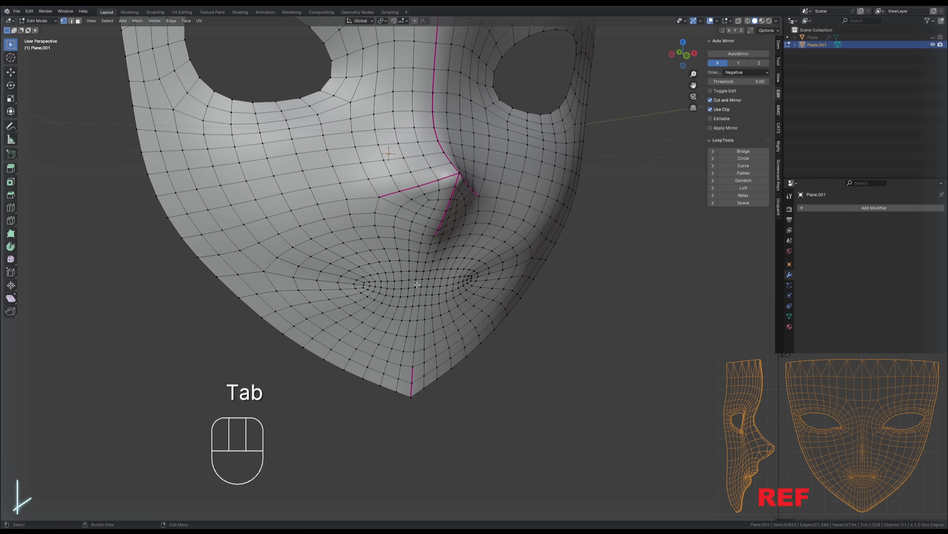
{"action": "left_click", "coordinate": [351, 255], "text": "alt+shift"}
{"action": "left_click", "coordinate": [354, 268], "text": "alt+shift"}
{"action": "key", "text": "ctrl+z"}
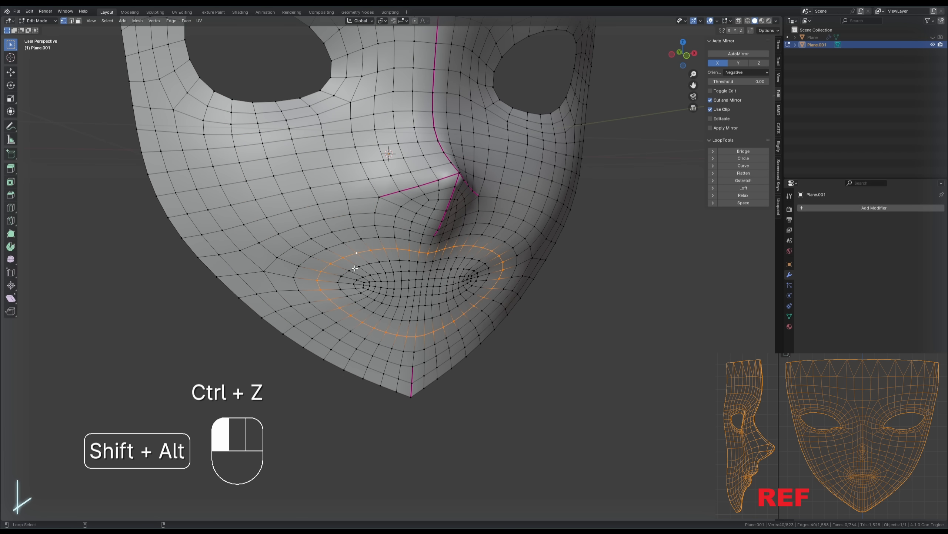
{"action": "left_click", "coordinate": [354, 268], "text": "alt+shift"}
{"action": "left_click", "coordinate": [376, 273], "text": "alt+shift"}
{"action": "left_click", "coordinate": [342, 246], "text": "alt+shift"}
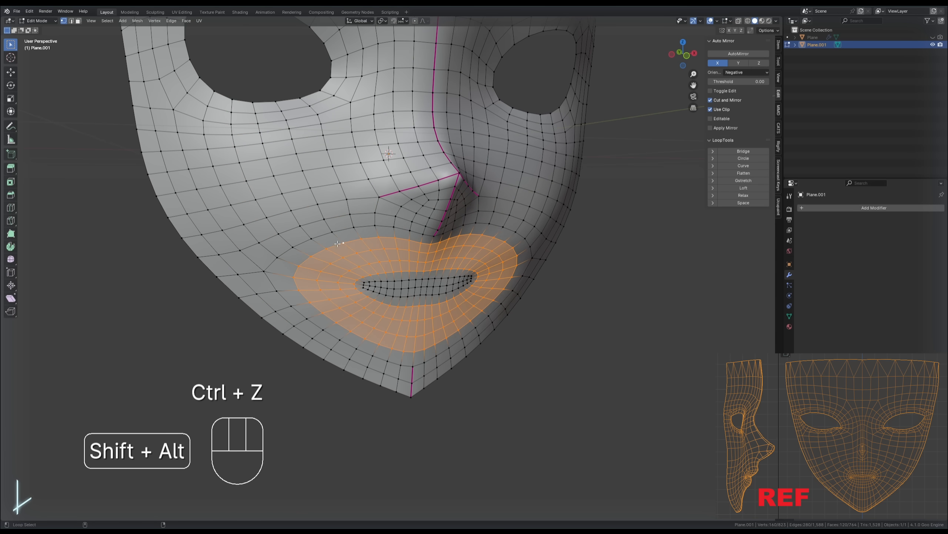
{"action": "middle_click_drag", "start_coordinate": [342, 246], "coordinate": [360, 257]}
{"action": "left_click", "coordinate": [353, 238], "text": "alt+shift"}
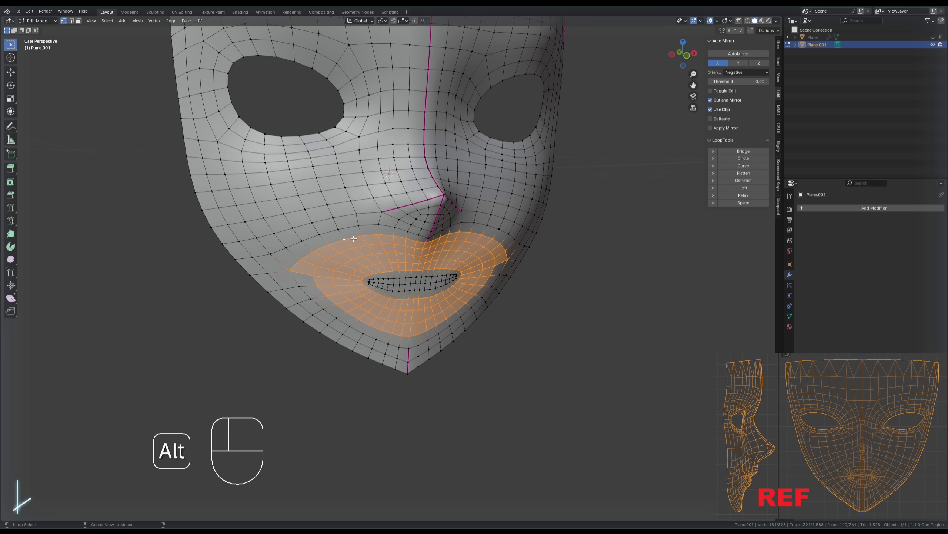
{"action": "key", "text": "ctrl+z"}
{"action": "middle_click_drag", "start_coordinate": [364, 247], "coordinate": [514, 274]}
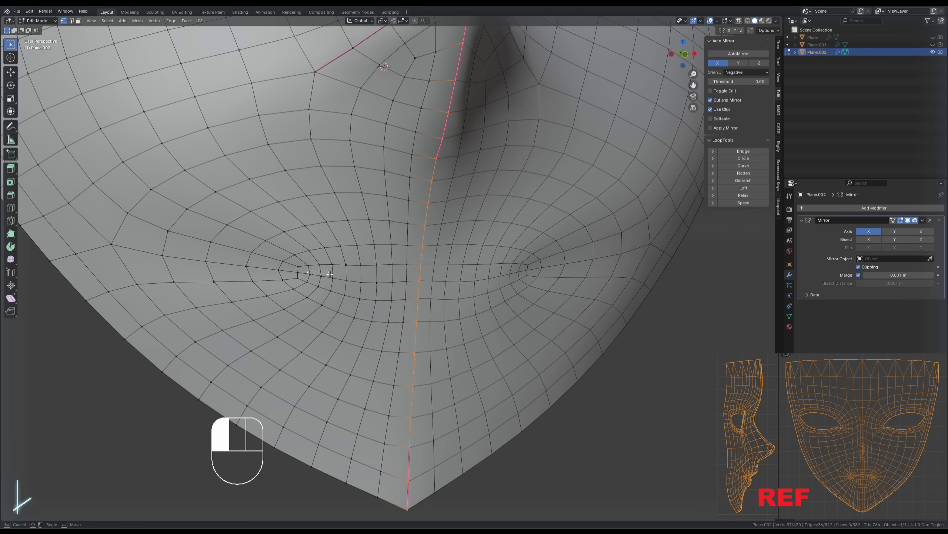
Rip the middle edge row of the mouth open along Z and reposition the upper lip edge in side view.
{"action": "left_click_drag", "start_coordinate": [431, 285], "coordinate": [431, 285]}
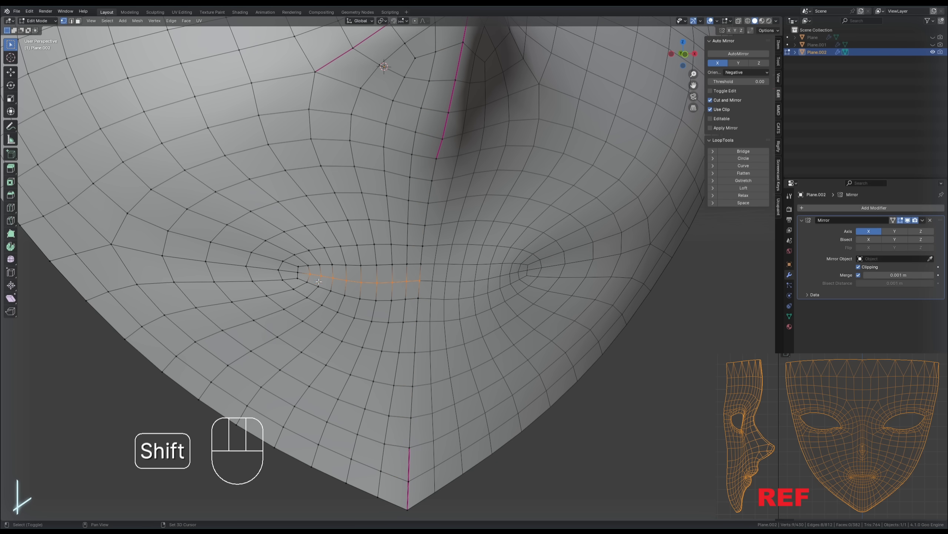
{"action": "key", "text": "v"}
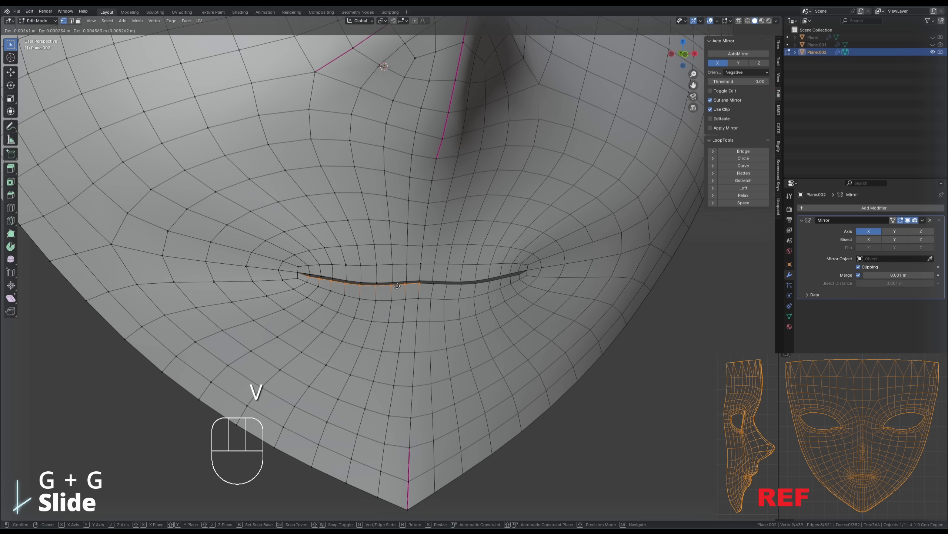
{"action": "key", "text": "z"}
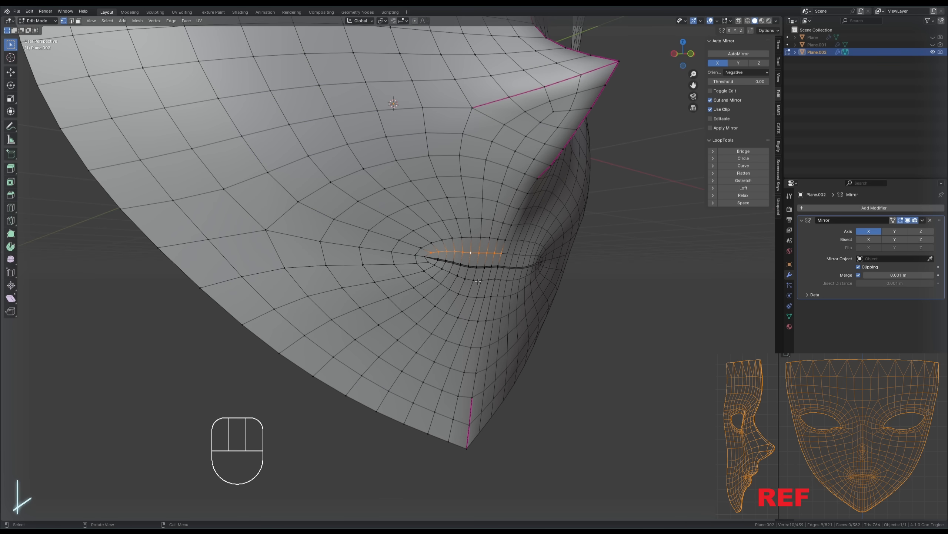
{"action": "left_click", "coordinate": [674, 54]}
{"action": "key", "text": "g"}
Add an edge loop around the lips and reposition it in side view.
{"action": "key", "text": "ctrl+r"}
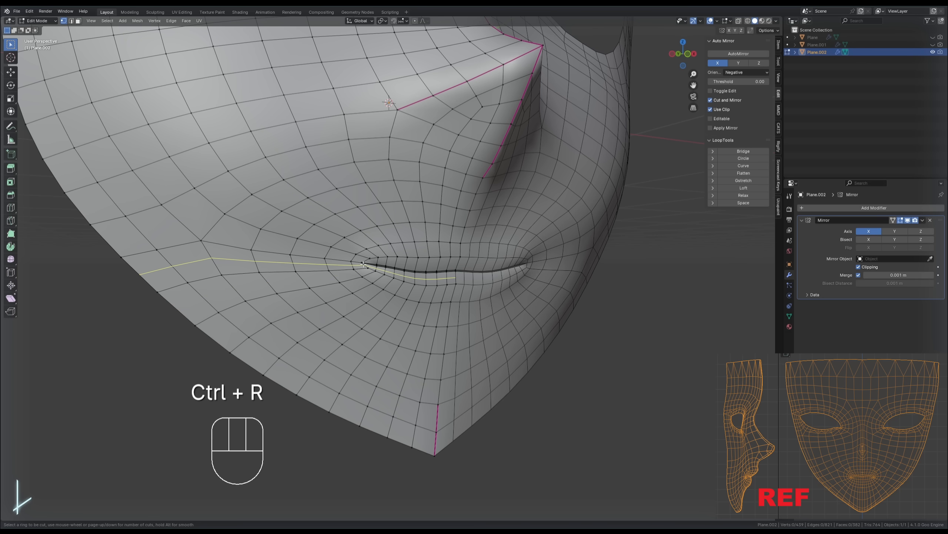
{"action": "left_click", "coordinate": [357, 262]}
{"action": "right_click", "coordinate": [356, 262]}
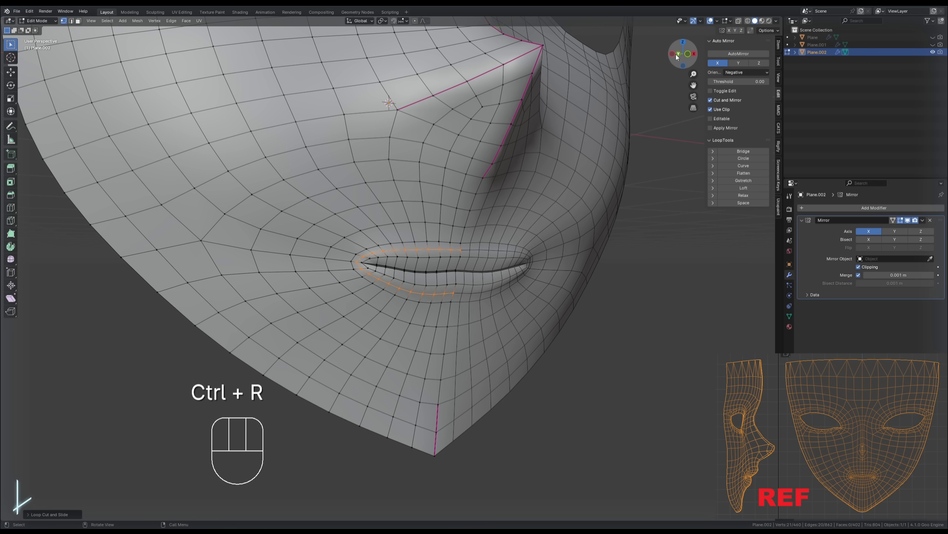
{"action": "left_click", "coordinate": [675, 55]}
{"action": "key", "text": "g"}
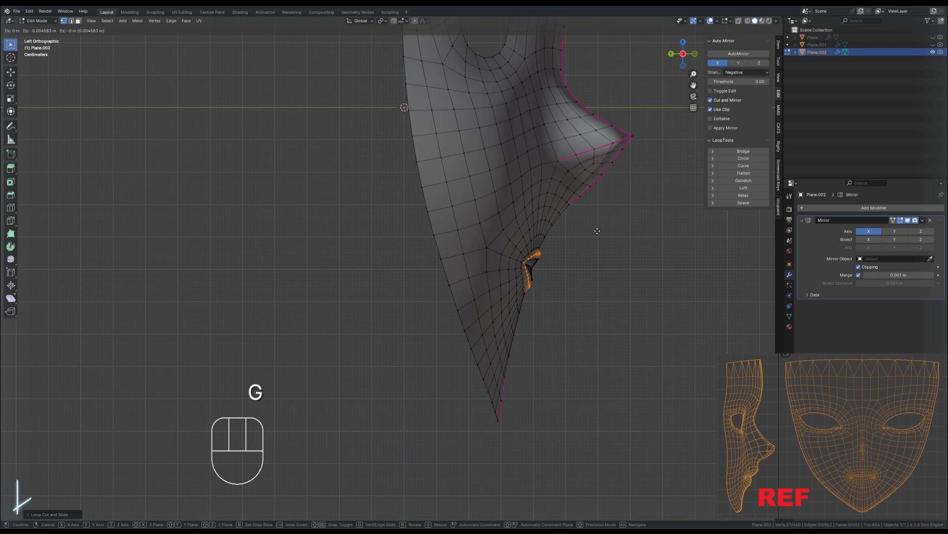
{"action": "left_click", "coordinate": [598, 231]}
Examine the lip profile and the whole face in Object Mode from the side and the front.
{"action": "key", "text": "Tab"}
{"action": "scroll", "coordinate": [565, 328], "scroll_direction": "down", "scroll_amount": 2}
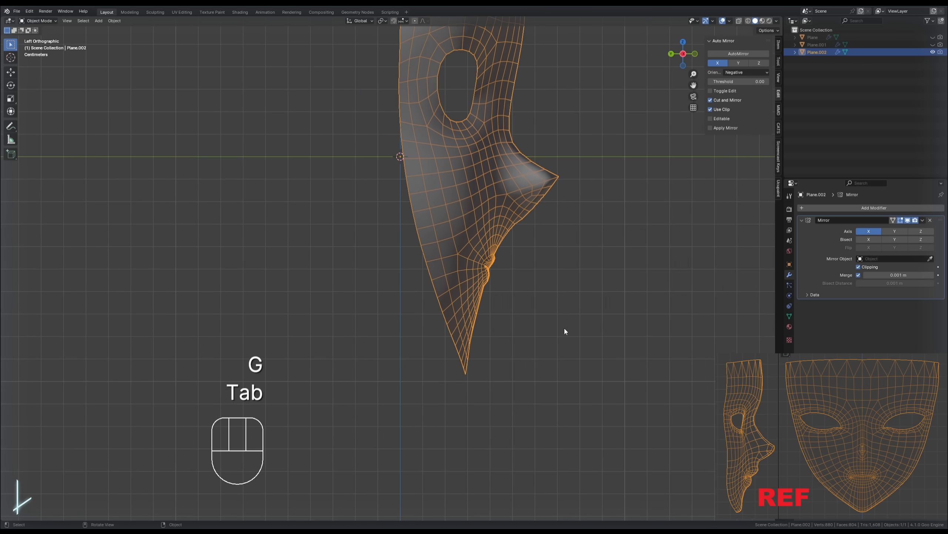
{"action": "scroll", "coordinate": [555, 318], "scroll_direction": "up", "scroll_amount": 4}
{"action": "middle_click_drag", "start_coordinate": [568, 296], "coordinate": [475, 313]}
{"action": "scroll", "coordinate": [497, 287], "scroll_direction": "down", "scroll_amount": 5}
{"action": "key", "text": "Tab"}
{"action": "key", "text": "Tab"}
{"action": "left_click", "coordinate": [475, 309]}
{"action": "scroll", "coordinate": [475, 312], "scroll_direction": "up", "scroll_amount": 1}
{"action": "scroll", "coordinate": [475, 311], "scroll_direction": "down", "scroll_amount": 2}
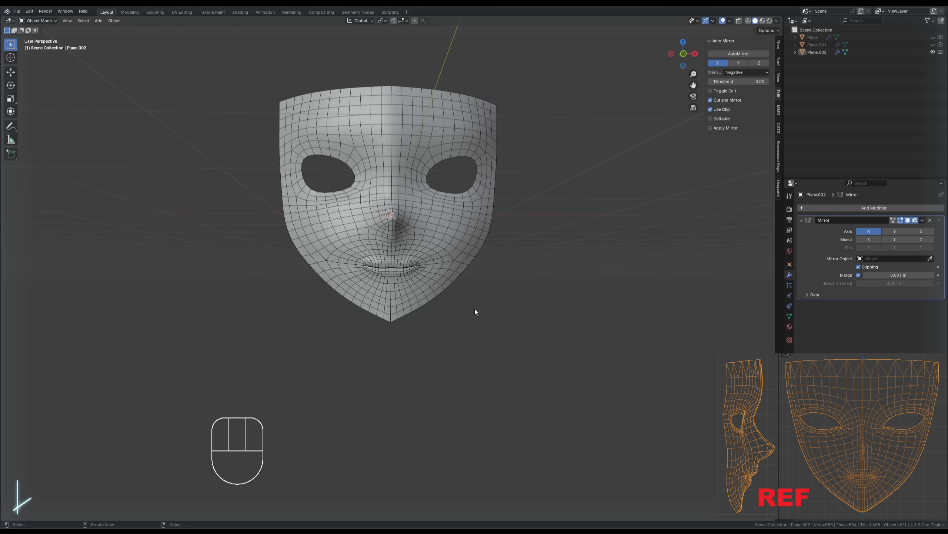
In Edit Mode, dissolve the horizontal edge loop crossing the cheek beside the nose base.
{"action": "left_click", "coordinate": [685, 54]}
{"action": "key", "text": "Tab"}
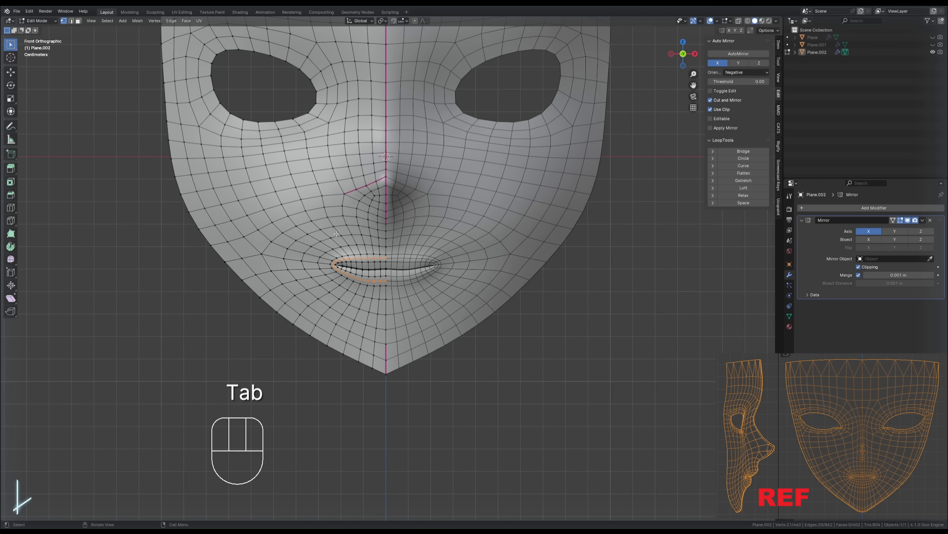
{"action": "left_click", "coordinate": [303, 213], "text": "alt"}
{"action": "key", "text": "Delete"}
{"action": "left_click", "coordinate": [297, 215]}
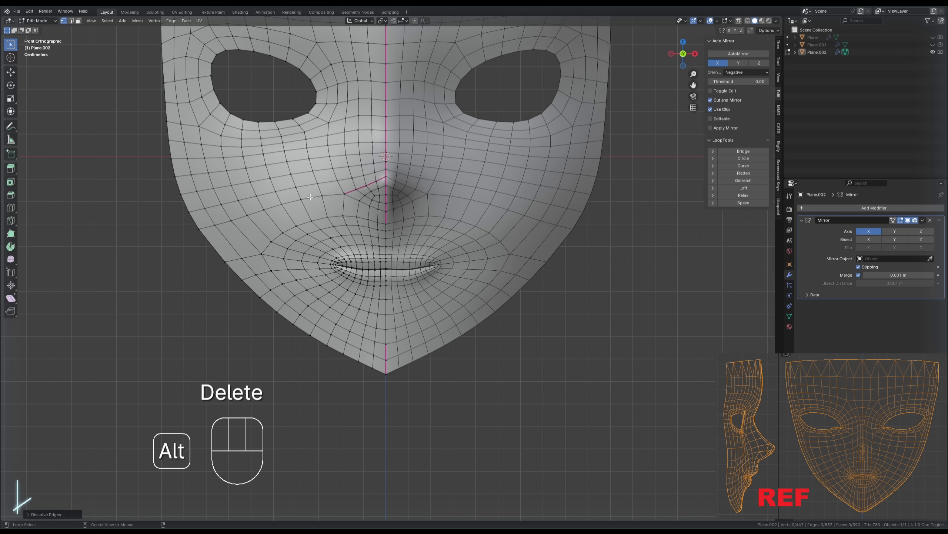
Edge-slide the remaining cheek loop and its continuation under the nose slightly downward.
{"action": "left_click", "coordinate": [299, 201], "text": "alt"}
{"action": "left_click", "coordinate": [365, 205], "text": "alt+shift"}
{"action": "key", "text": "g"}
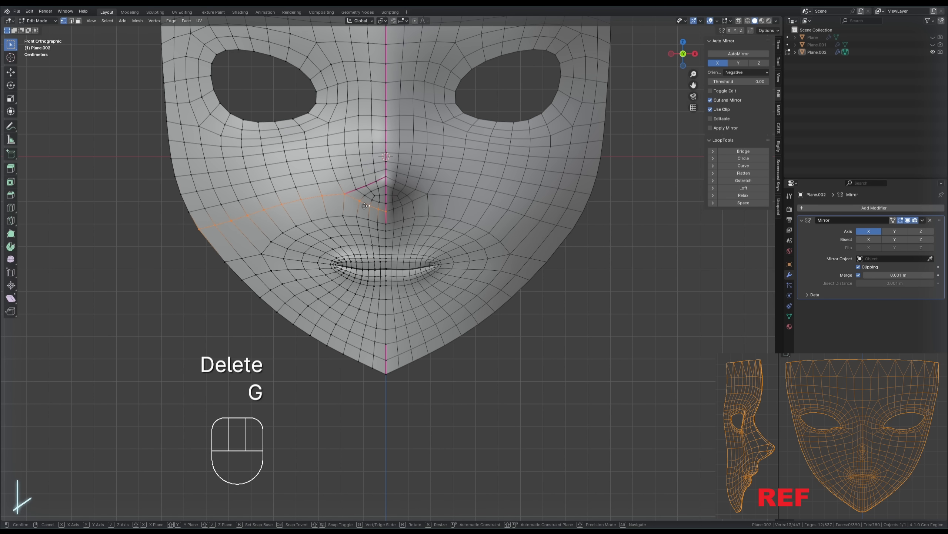
{"action": "key", "text": "g"}
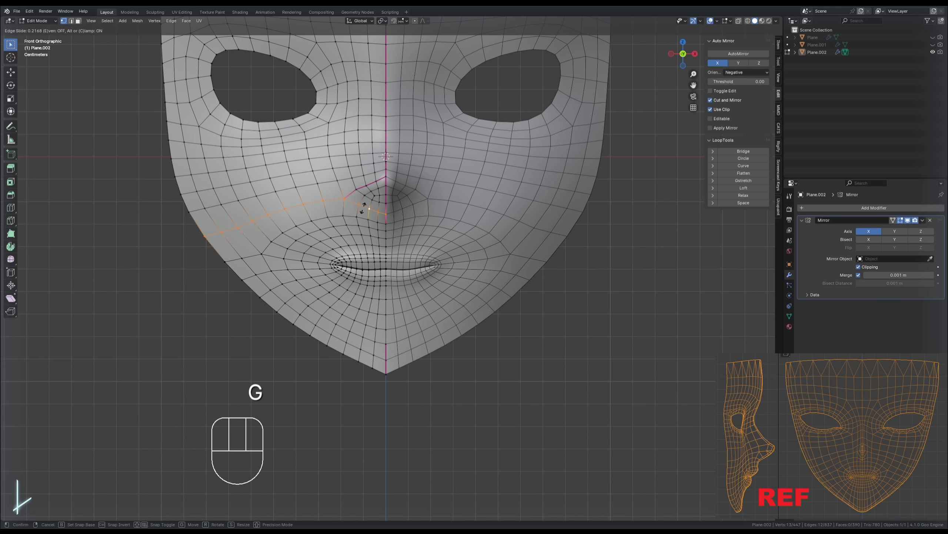
{"action": "left_click", "coordinate": [363, 207]}
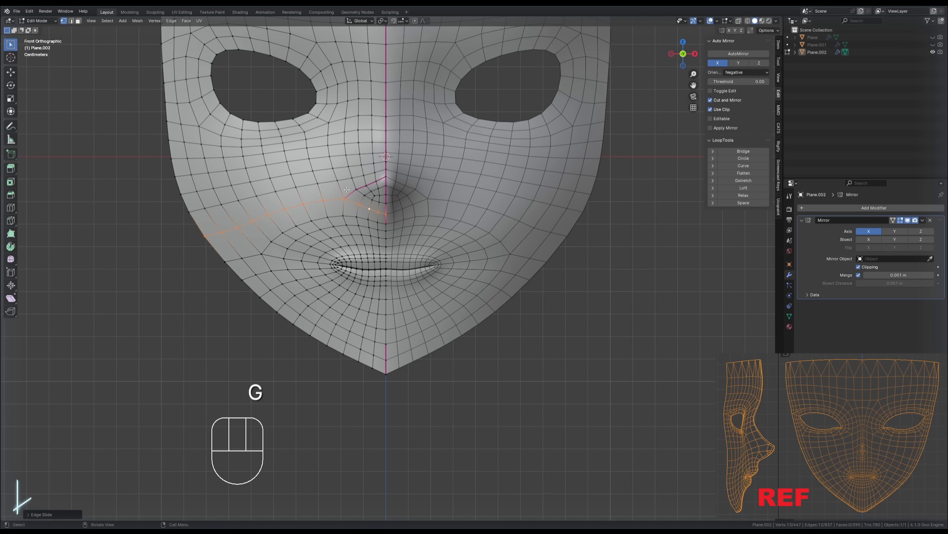
Dissolve the edge loops running from the eye down to the mouth and from the mouth down to the jaw.
{"action": "left_click", "coordinate": [323, 192], "text": "alt"}
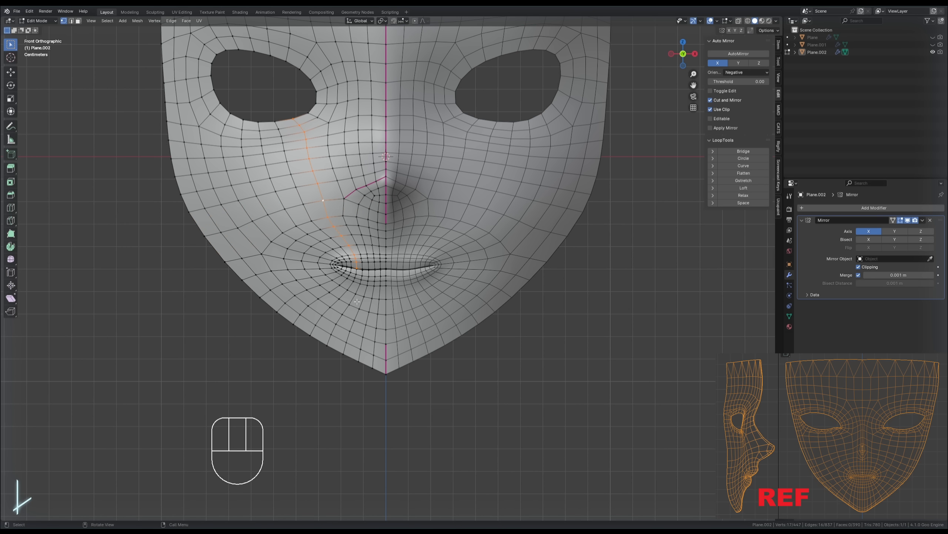
{"action": "left_click", "coordinate": [336, 302], "text": "alt+shift"}
{"action": "key", "text": "Delete"}
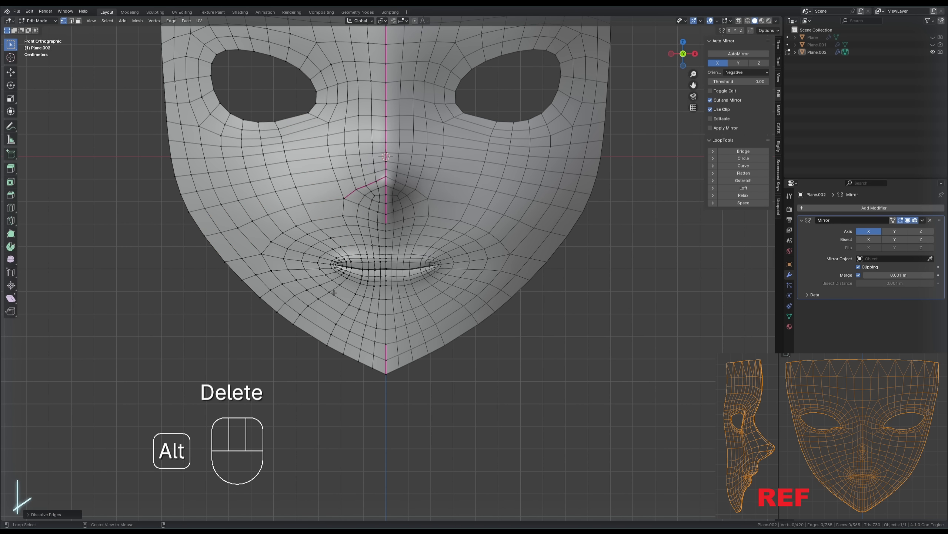
Edge-slide the loop below the mouth and the vertical cheek loop beside the nose toward the face's centre.
{"action": "left_click", "coordinate": [324, 296], "text": "alt"}
{"action": "key", "text": "g"}
{"action": "key", "text": "g"}
{"action": "left_click", "coordinate": [331, 297]}
{"action": "left_click", "coordinate": [302, 207], "text": "alt"}
{"action": "key", "text": "g"}
{"action": "key", "text": "g"}
{"action": "left_click", "coordinate": [312, 206]}
Edge-slide the next outer vertical cheek loop and the next loop from mouth corner to jaw to even the spacing.
{"action": "left_click", "coordinate": [283, 208], "text": "alt"}
{"action": "key", "text": "g"}
{"action": "key", "text": "g"}
{"action": "left_click", "coordinate": [288, 207]}
{"action": "left_click", "coordinate": [312, 290], "text": "alt"}
{"action": "key", "text": "g"}
{"action": "key", "text": "g"}
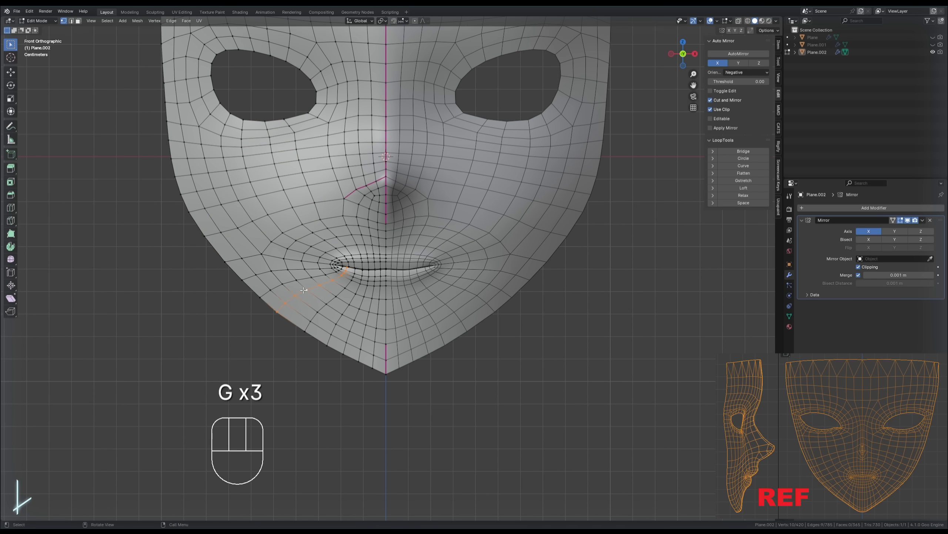
{"action": "left_click", "coordinate": [316, 291]}
Edge-slide the loop that runs just inside the face's outer contour.
{"action": "key", "text": "Tab"}
{"action": "mouse_move", "coordinate": [491, 305]}
{"action": "middle_mouse_down"}
{"action": "mouse_move", "coordinate": [516, 318]}
{"action": "mouse_move", "coordinate": [491, 299]}
{"action": "middle_mouse_up"}
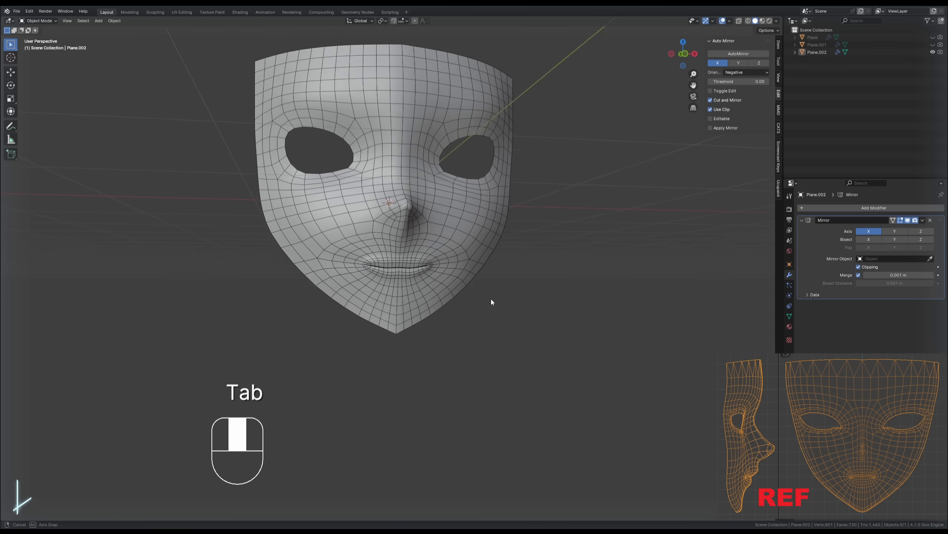
{"action": "key", "text": "Tab"}
{"action": "scroll", "coordinate": [363, 295], "scroll_direction": "up", "scroll_amount": 2}
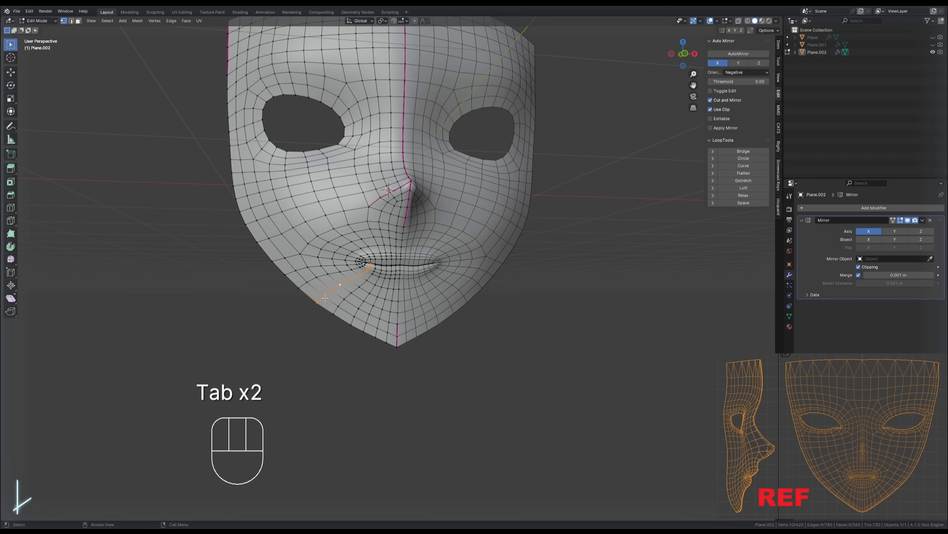
{"action": "left_click", "coordinate": [299, 277], "text": "alt"}
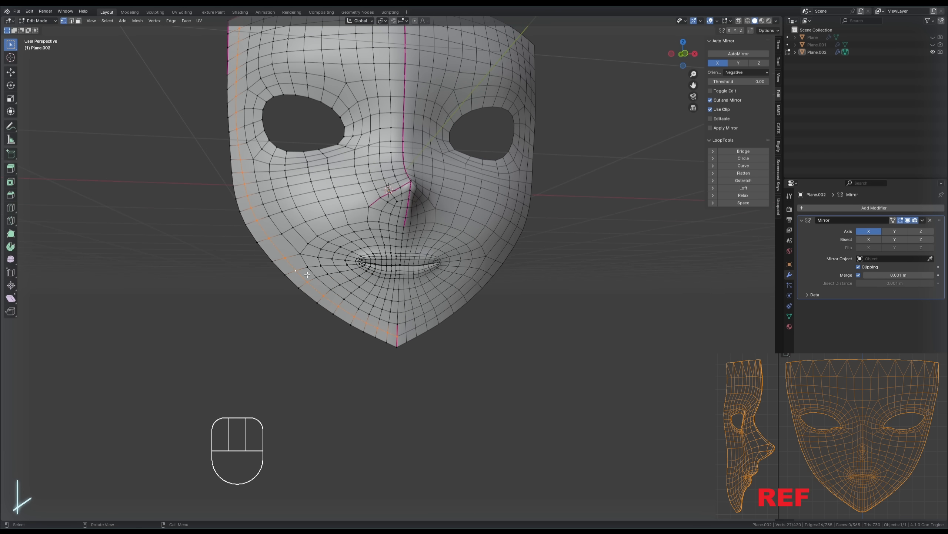
{"action": "key", "text": "g"}
{"action": "key", "text": "g"}
{"action": "left_click", "coordinate": [305, 276]}
Select the inner jaw loop from the outer cheek to the chin and dissolve its edges.
{"action": "left_click", "coordinate": [312, 270], "text": "alt"}
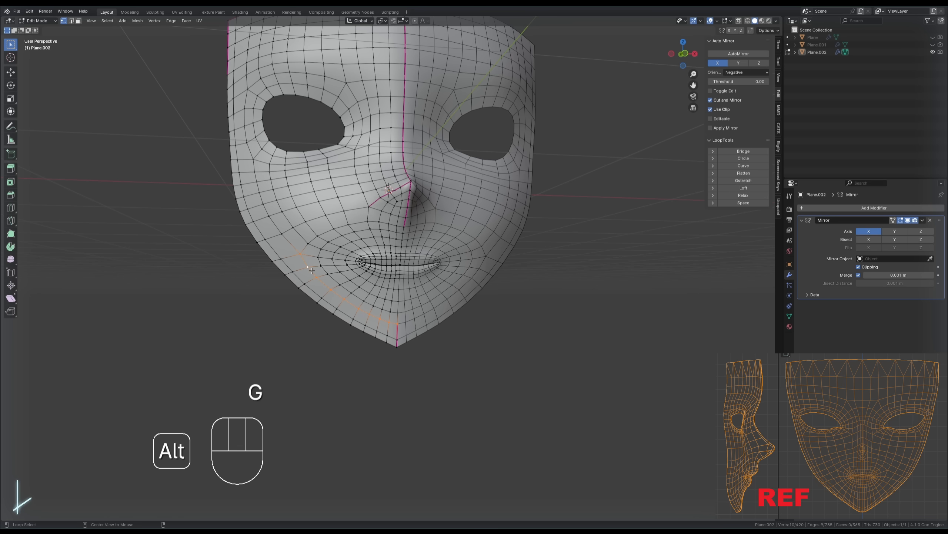
{"action": "left_click", "coordinate": [273, 223], "text": "alt+shift"}
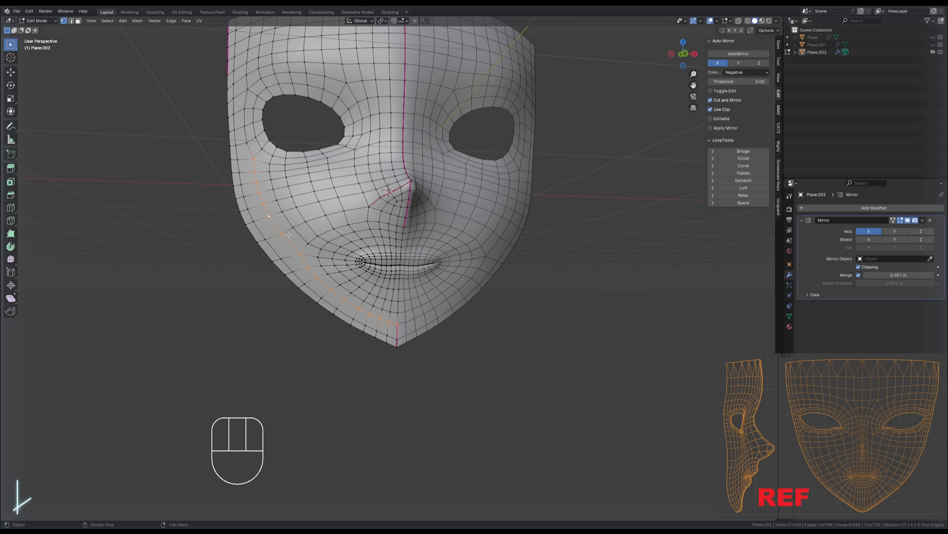
{"action": "key", "text": "g"}
{"action": "key", "text": "g"}
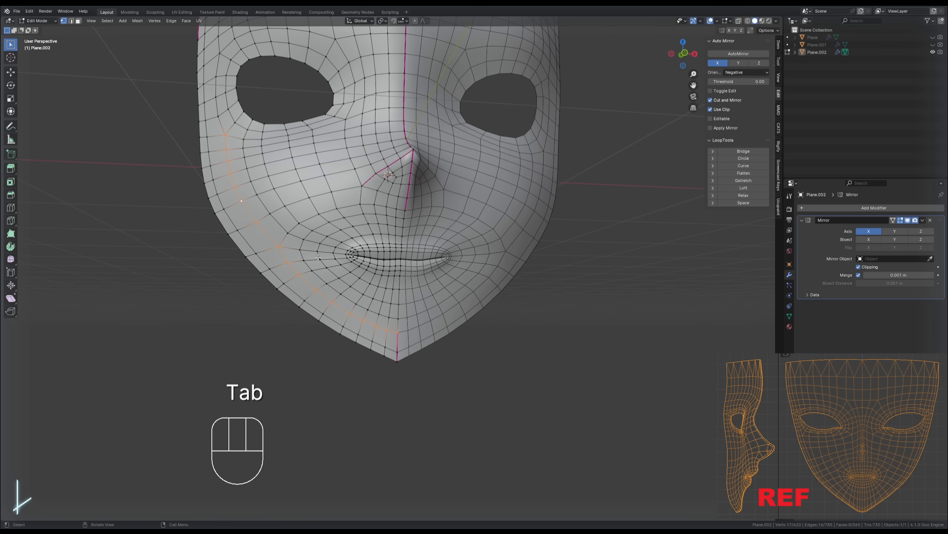
{"action": "key", "text": "Delete"}
{"action": "left_click", "coordinate": [308, 247]}
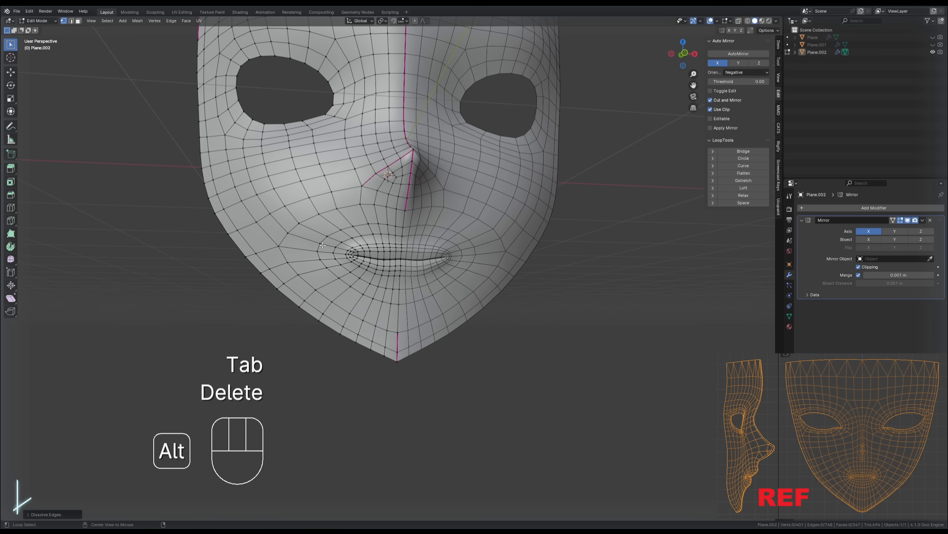
Edge-slide two of the loops encircling the mouth slightly outward.
{"action": "left_click", "coordinate": [313, 247], "text": "alt"}
{"action": "key", "text": "g"}
{"action": "key", "text": "g"}
{"action": "left_click", "coordinate": [310, 248]}
{"action": "left_click", "coordinate": [333, 251], "text": "alt"}
{"action": "key", "text": "g"}
{"action": "key", "text": "g"}
{"action": "left_click", "coordinate": [328, 252]}
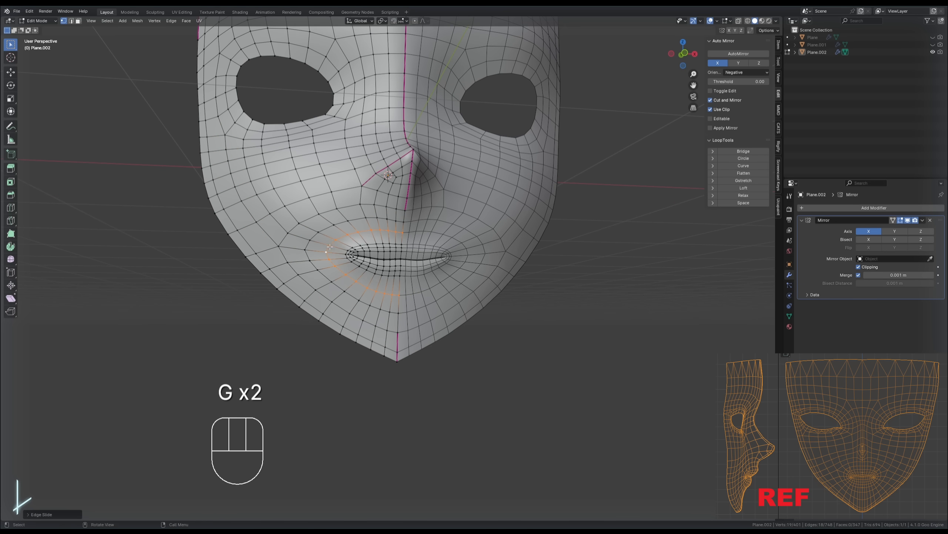
Reposition the edge loop at the corner of the lips.
{"action": "left_click", "coordinate": [346, 255], "text": "alt"}
{"action": "left_click", "coordinate": [348, 250], "text": "alt"}
{"action": "key", "text": "g"}
{"action": "left_click", "coordinate": [351, 250]}
Dissolve an edge loop across the upper cheek below the eye.
{"action": "key", "text": "Tab"}
{"action": "scroll", "coordinate": [472, 302], "scroll_direction": "down", "scroll_amount": 2}
{"action": "middle_click_drag", "start_coordinate": [351, 250], "coordinate": [320, 179]}
{"action": "key", "text": "Tab"}
{"action": "left_click", "coordinate": [321, 179], "text": "alt"}
{"action": "key", "text": "Delete"}
{"action": "left_click", "coordinate": [321, 178]}
Edge-slide the neighbouring cheek loop, dissolve one more surplus loop and even the spacing of the rest.
{"action": "left_click", "coordinate": [321, 162], "text": "alt"}
{"action": "key", "text": "g"}
{"action": "key", "text": "g"}
{"action": "left_click", "coordinate": [323, 165]}
{"action": "key", "text": "Delete"}
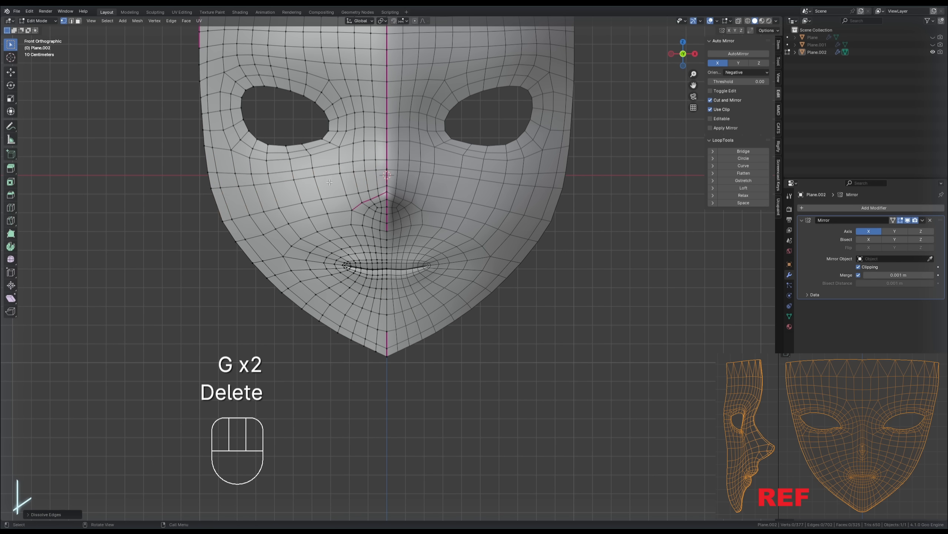
{"action": "key", "text": "g"}
{"action": "key", "text": "g"}
Check the reduced mesh in Object Mode and switch the face to Sculpt Mode with the Grab brush.
{"action": "scroll", "coordinate": [399, 258], "scroll_direction": "down", "scroll_amount": 5}
{"action": "key", "text": "Tab"}
{"action": "mouse_move", "coordinate": [409, 256]}
{"action": "middle_mouse_down"}
{"action": "mouse_move", "coordinate": [461, 267]}
{"action": "mouse_move", "coordinate": [405, 267]}
{"action": "mouse_move", "coordinate": [400, 247]}
{"action": "middle_mouse_up"}
{"action": "scroll", "coordinate": [400, 246], "scroll_direction": "up", "scroll_amount": 4}
{"action": "key", "text": "Tab"}
{"action": "key", "text": "Tab"}
{"action": "scroll", "coordinate": [392, 237], "scroll_direction": "up", "scroll_amount": 1}
{"action": "key", "text": "ctrl+Tab"}
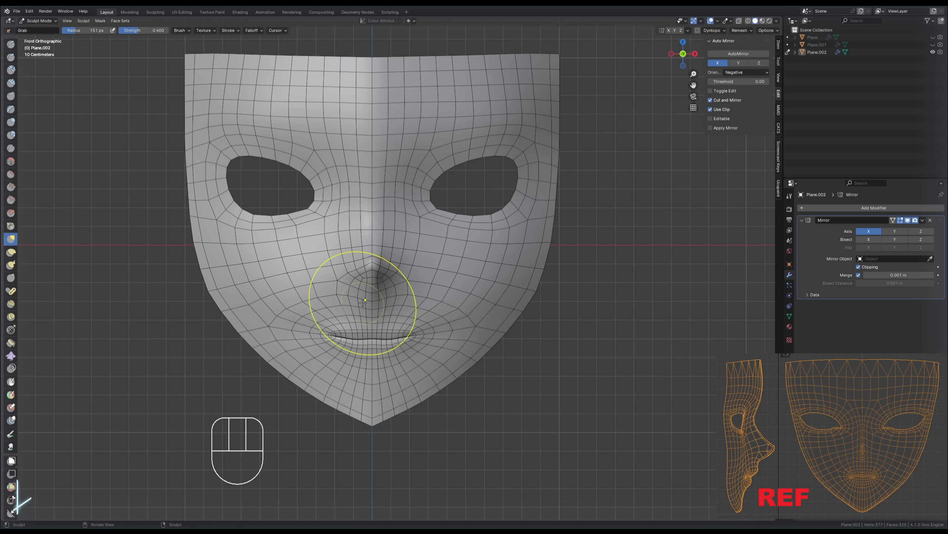
Nudge the cheek beside the nose and below the inner eye corner with differently sized Grab strokes.
{"action": "key", "text": "bracketleft"}
{"action": "key", "text": "bracketleft"}
{"action": "mouse_move", "coordinate": [349, 226]}
{"action": "left_mouse_down"}
{"action": "mouse_move", "coordinate": [362, 220]}
{"action": "mouse_move", "coordinate": [350, 233]}
{"action": "left_mouse_up"}
{"action": "key", "text": "bracketright"}
{"action": "key", "text": "bracketright"}
{"action": "left_click_drag", "start_coordinate": [331, 212], "coordinate": [337, 214]}
{"action": "key", "text": "bracketleft"}
{"action": "key", "text": "bracketleft"}
In side view, nudge the front of the nose profile slightly inward with a resized Grab brush.
{"action": "mouse_move", "coordinate": [337, 213]}
{"action": "middle_mouse_down"}
{"action": "mouse_move", "coordinate": [373, 220]}
{"action": "mouse_move", "coordinate": [388, 209]}
{"action": "mouse_move", "coordinate": [313, 246]}
{"action": "mouse_move", "coordinate": [369, 258]}
{"action": "middle_mouse_up"}
{"action": "key", "text": "bracketleft"}
{"action": "key", "text": "bracketleft"}
{"action": "key", "text": "bracketleft"}
{"action": "left_click", "coordinate": [693, 54]}
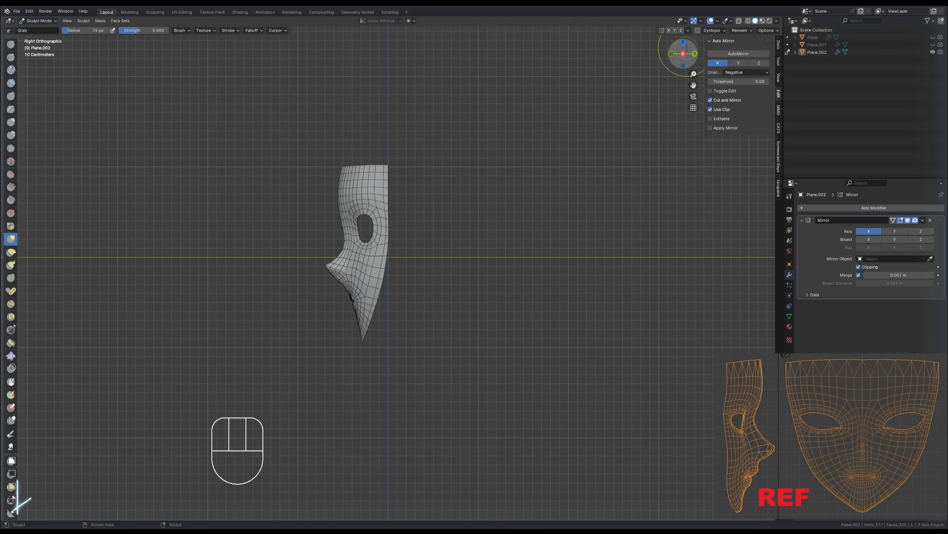
{"action": "left_click", "coordinate": [683, 54]}
{"action": "scroll", "coordinate": [464, 258], "scroll_direction": "up", "scroll_amount": 2}
{"action": "key", "text": "bracketright"}
{"action": "key", "text": "bracketright"}
{"action": "key", "text": "bracketright"}
{"action": "left_click_drag", "start_coordinate": [448, 266], "coordinate": [445, 266]}
Resize the Grab brush and nudge the side of the face slightly inward.
{"action": "mouse_move", "coordinate": [445, 266]}
{"action": "middle_mouse_down"}
{"action": "mouse_move", "coordinate": [408, 207]}
{"action": "mouse_move", "coordinate": [442, 314]}
{"action": "mouse_move", "coordinate": [277, 248]}
{"action": "mouse_move", "coordinate": [286, 249]}
{"action": "middle_mouse_up"}
{"action": "key", "text": "bracketleft"}
{"action": "key", "text": "bracketleft"}
{"action": "key", "text": "bracketright"}
{"action": "key", "text": "bracketright"}
{"action": "key", "text": "bracketright"}
{"action": "key", "text": "bracketleft"}
{"action": "left_click_drag", "start_coordinate": [284, 248], "coordinate": [288, 248]}
Show the mouth profile in left side view and enlarge the Grab brush to a 181 px radius.
{"action": "key", "text": "bracketright"}
{"action": "middle_click_drag", "start_coordinate": [293, 228], "coordinate": [292, 243]}
{"action": "key", "text": "bracketleft"}
{"action": "key", "text": "bracketleft"}
{"action": "mouse_move", "coordinate": [293, 180]}
{"action": "middle_mouse_down"}
{"action": "mouse_move", "coordinate": [342, 152]}
{"action": "mouse_move", "coordinate": [362, 198]}
{"action": "mouse_move", "coordinate": [553, 194]}
{"action": "middle_mouse_up"}
{"action": "key", "text": "bracketright"}
{"action": "key", "text": "bracketright"}
{"action": "key", "text": "bracketright"}
{"action": "key", "text": "ctrl+Tab"}
{"action": "left_click", "coordinate": [675, 55]}
{"action": "key", "text": "Tab"}
{"action": "key", "text": "bracketright"}
{"action": "key", "text": "bracketright"}
{"action": "key", "text": "bracketright"}
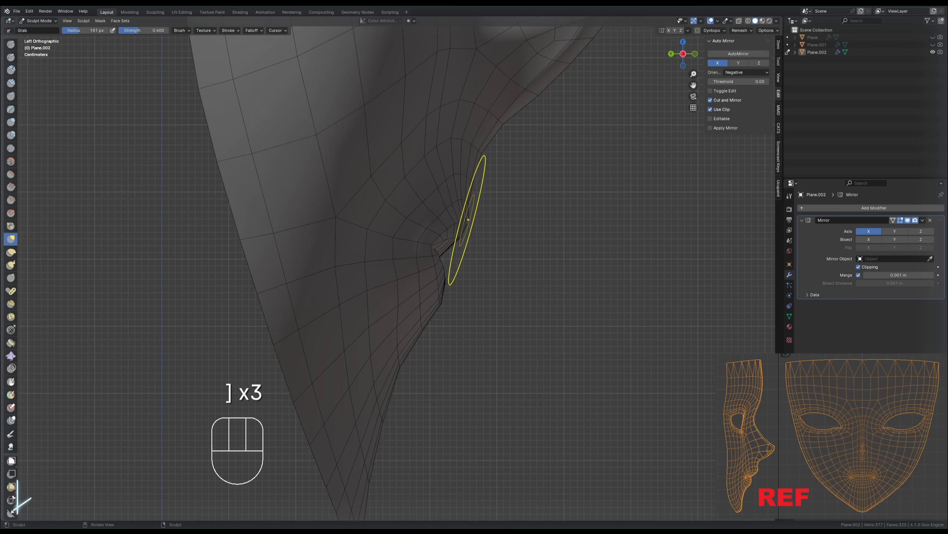
In Edit Mode, select the face loops of both lips and move them along Z with proportional editing.
{"action": "middle_click_drag", "start_coordinate": [468, 221], "coordinate": [419, 228]}
{"action": "key", "text": "Tab"}
{"action": "key", "text": "g"}
{"action": "left_click", "coordinate": [449, 252]}
{"action": "left_click", "coordinate": [383, 255], "text": "alt+shift"}
{"action": "left_click", "coordinate": [381, 268], "text": "alt+shift"}
{"action": "left_click", "coordinate": [383, 282], "text": "alt+shift"}
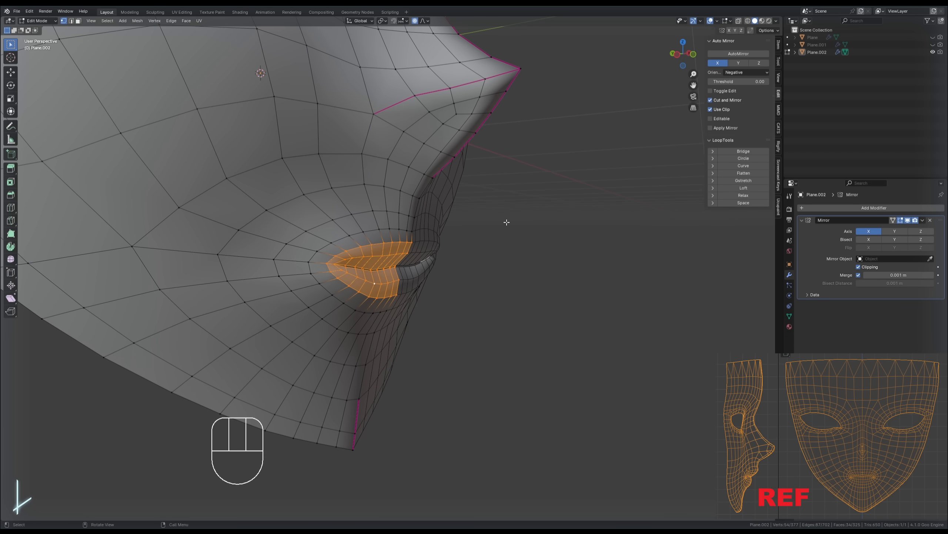
{"action": "left_click", "coordinate": [677, 54]}
{"action": "key", "text": "g"}
{"action": "key", "text": "z"}
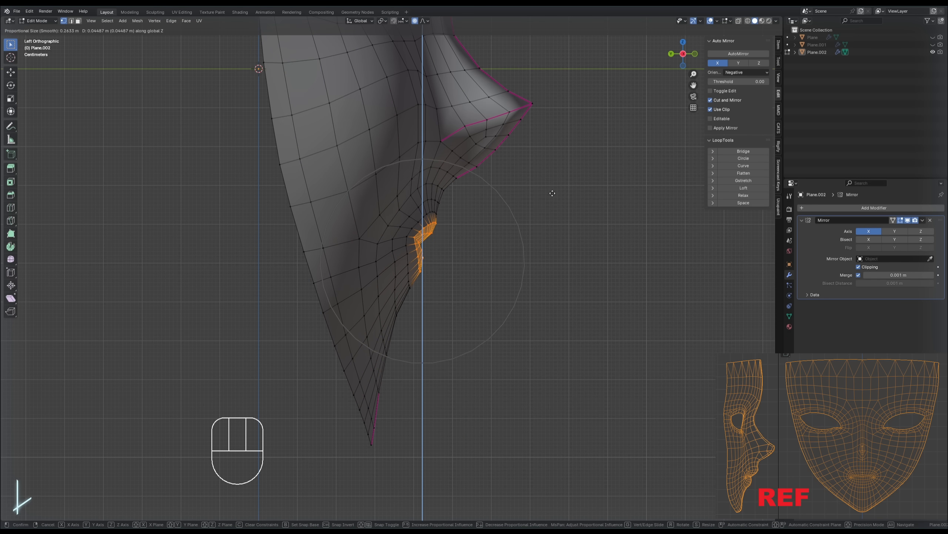
{"action": "left_click", "coordinate": [552, 198]}
Back in Sculpt Mode, pull the upper lip forward in side view with the Grab brush.
{"action": "key", "text": "Tab"}
{"action": "scroll", "coordinate": [485, 227], "scroll_direction": "up", "scroll_amount": 2}
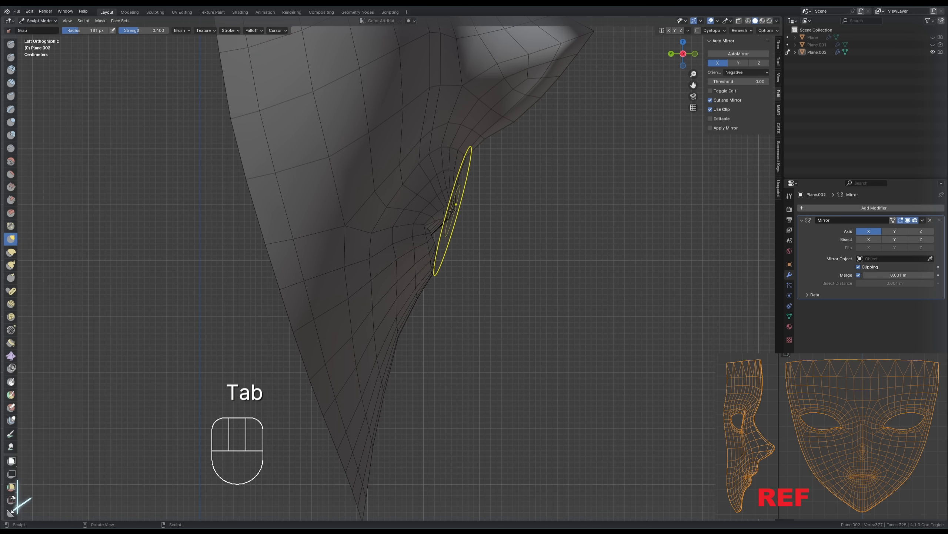
{"action": "left_click_drag", "start_coordinate": [481, 208], "coordinate": [486, 212]}
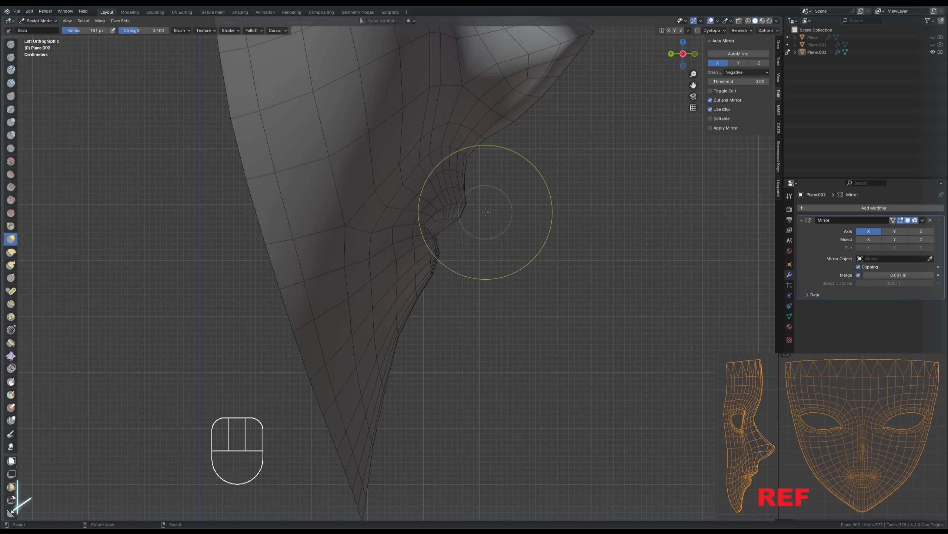
Seen from below, shape the curve of the upper lip with several Grab strokes.
{"action": "mouse_move", "coordinate": [486, 211]}
{"action": "middle_mouse_down"}
{"action": "mouse_move", "coordinate": [402, 155]}
{"action": "mouse_move", "coordinate": [340, 153]}
{"action": "middle_mouse_up"}
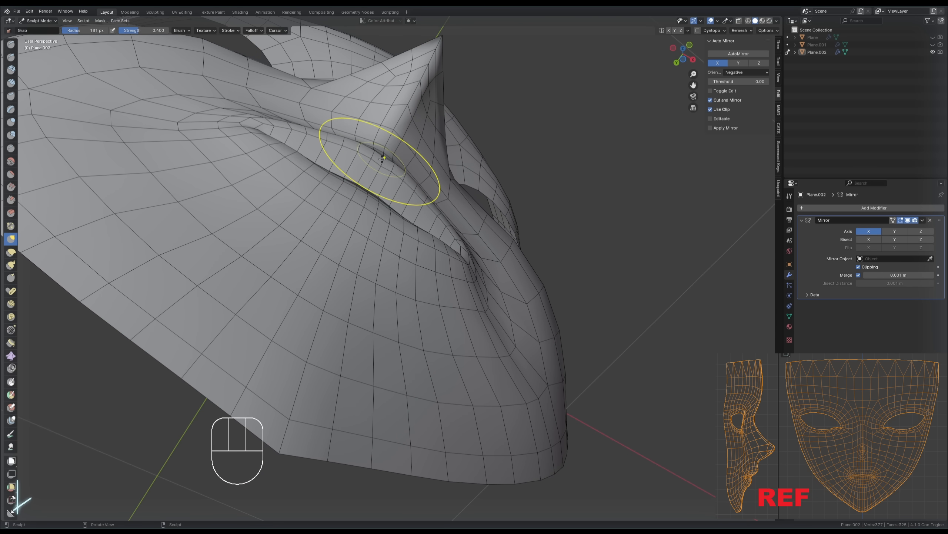
{"action": "left_click_drag", "start_coordinate": [391, 148], "coordinate": [389, 151]}
{"action": "middle_click_drag", "start_coordinate": [389, 168], "coordinate": [380, 158]}
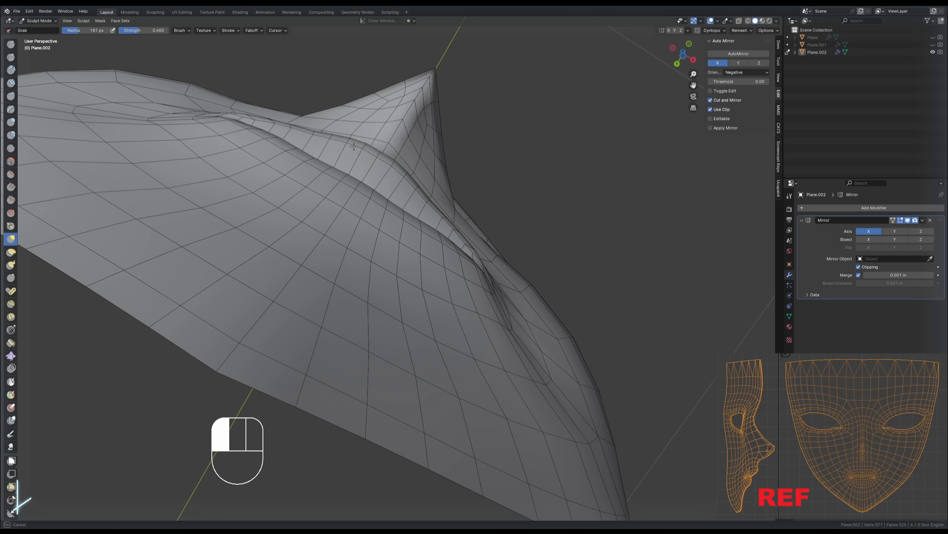
{"action": "left_click_drag", "start_coordinate": [317, 133], "coordinate": [318, 121]}
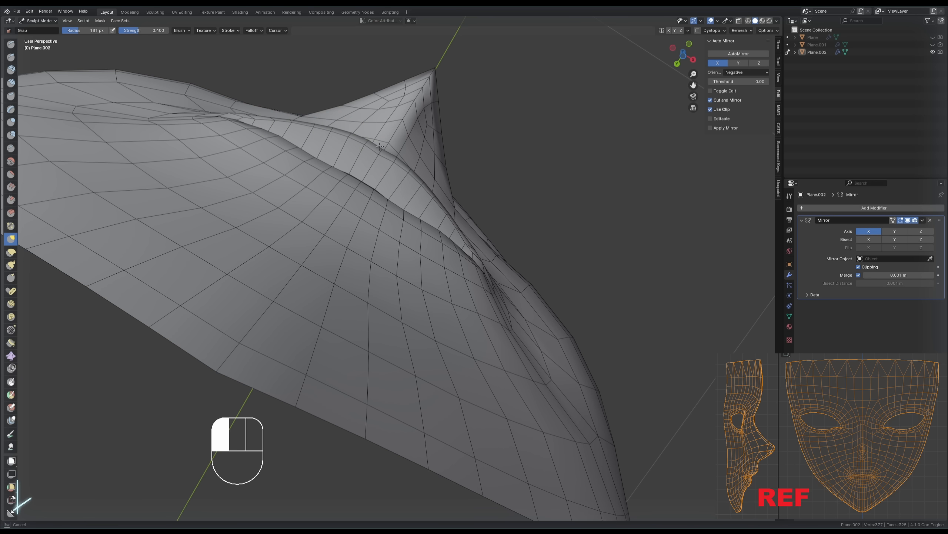
{"action": "left_click_drag", "start_coordinate": [380, 146], "coordinate": [380, 145]}
{"action": "middle_click_drag", "start_coordinate": [377, 159], "coordinate": [381, 153]}
{"action": "left_click_drag", "start_coordinate": [378, 180], "coordinate": [380, 171]}
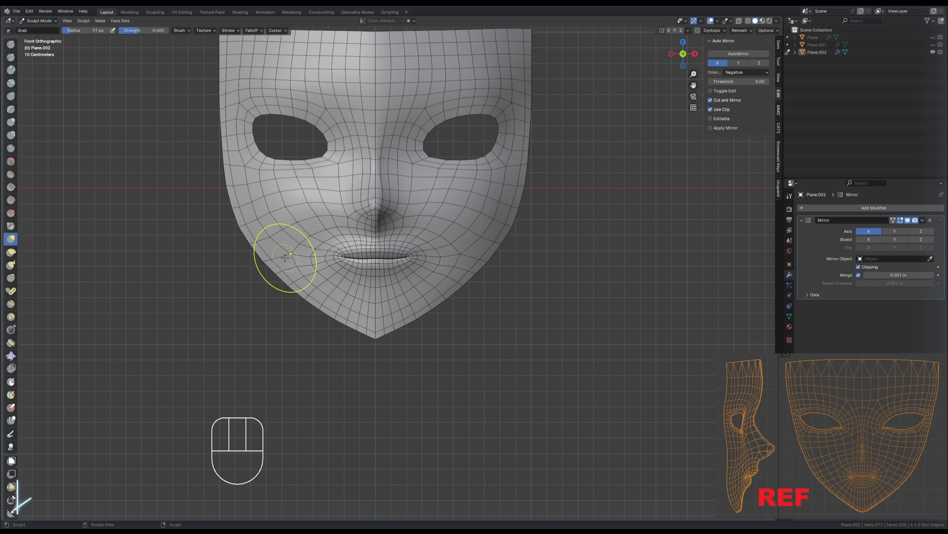
In front view, adjust the Grab brush radius and reshape the inner corner of the eye.
{"action": "scroll", "coordinate": [222, 117], "scroll_direction": "down", "scroll_amount": 2}
{"action": "key", "text": "bracketright"}
{"action": "key", "text": "bracketright"}
{"action": "key", "text": "bracketright"}
{"action": "key", "text": "bracketright"}
{"action": "key", "text": "bracketright"}
{"action": "key", "text": "bracketright"}
{"action": "key", "text": "bracketright"}
{"action": "key", "text": "bracketright"}
{"action": "key", "text": "bracketleft"}
{"action": "key", "text": "bracketleft"}
{"action": "key", "text": "bracketleft"}
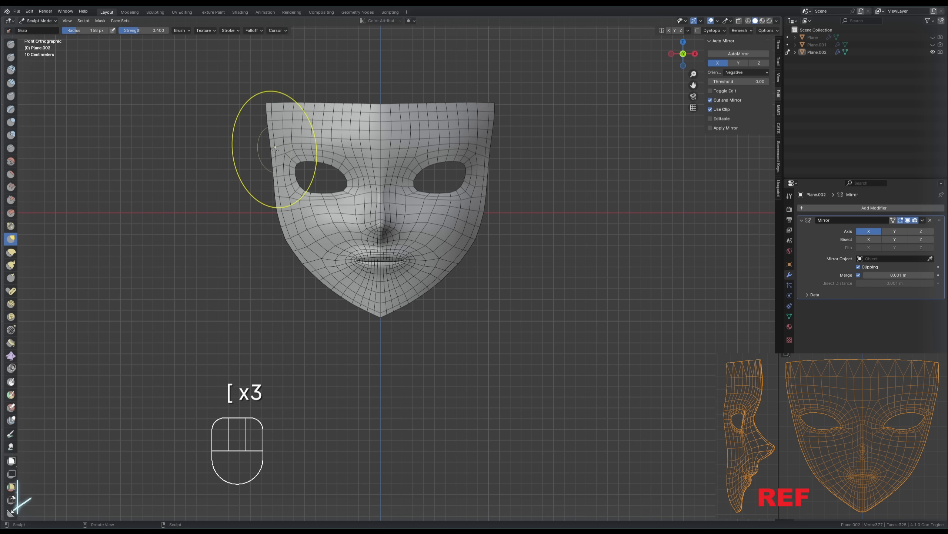
{"action": "scroll", "coordinate": [276, 149], "scroll_direction": "up", "scroll_amount": 1}
{"action": "key", "text": "bracketright"}
{"action": "key", "text": "bracketright"}
{"action": "key", "text": "bracketleft"}
{"action": "key", "text": "bracketleft"}
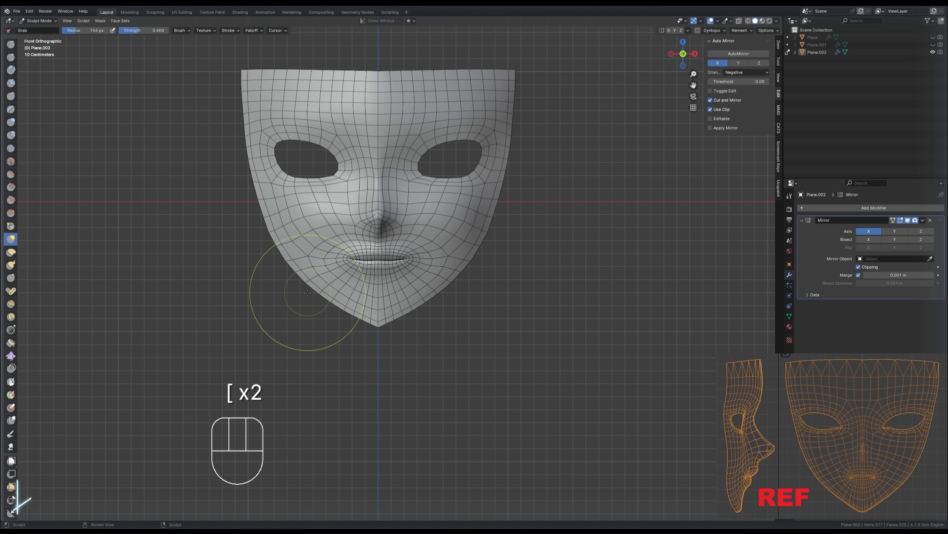
{"action": "key", "text": "bracketleft"}
{"action": "key", "text": "bracketleft"}
{"action": "key", "text": "bracketleft"}
{"action": "key", "text": "bracketleft"}
{"action": "key", "text": "bracketleft"}
{"action": "key", "text": "bracketright"}
{"action": "key", "text": "bracketright"}
{"action": "key", "text": "bracketright"}
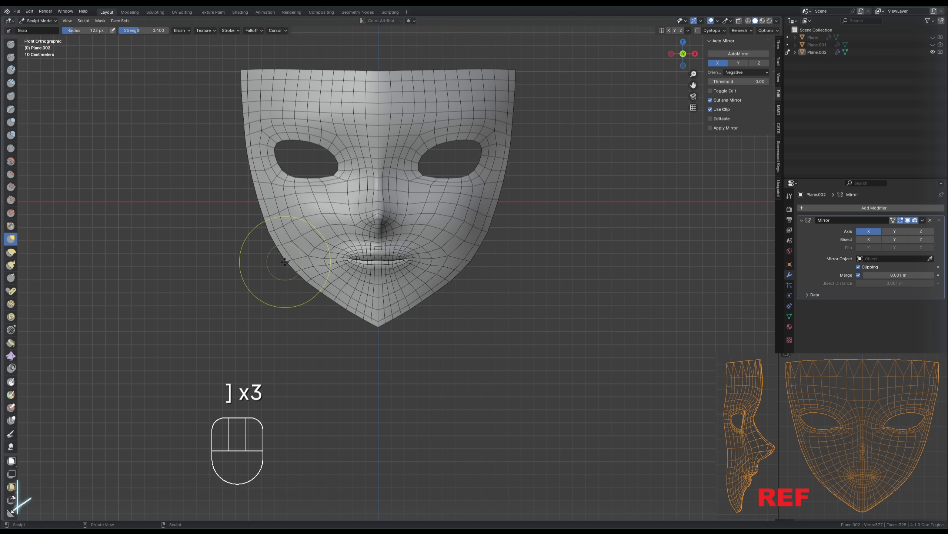
{"action": "key", "text": "bracketright"}
{"action": "key", "text": "bracketright"}
{"action": "key", "text": "bracketleft"}
{"action": "key", "text": "bracketleft"}
{"action": "key", "text": "bracketleft"}
{"action": "left_click_drag", "start_coordinate": [346, 160], "coordinate": [321, 146]}
Reduce the Grab brush radius to 63 px and move the selected lip faces in Edit Mode.
{"action": "key", "text": "bracketleft"}
{"action": "key", "text": "bracketleft"}
{"action": "key", "text": "bracketleft"}
{"action": "key", "text": "bracketleft"}
{"action": "key", "text": "bracketleft"}
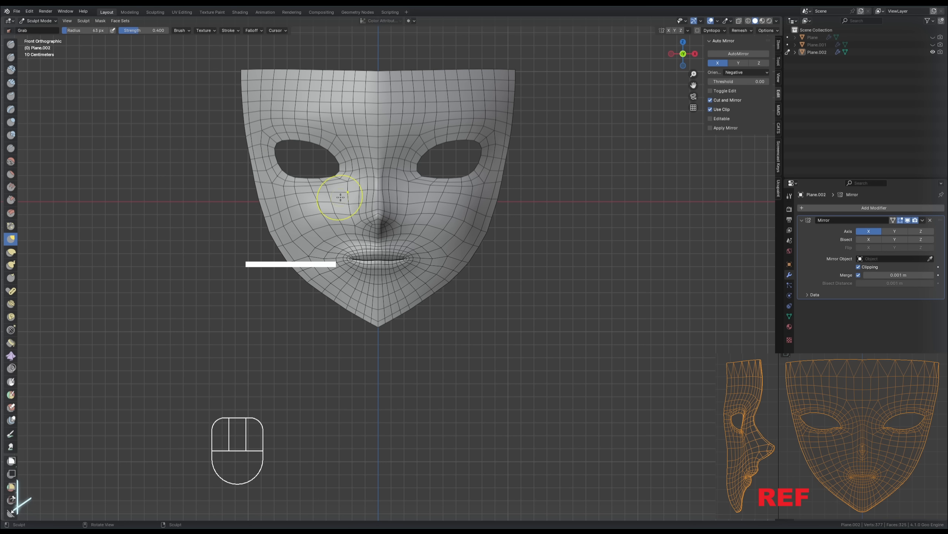
{"action": "left_click", "coordinate": [365, 261], "text": "alt+shift"}
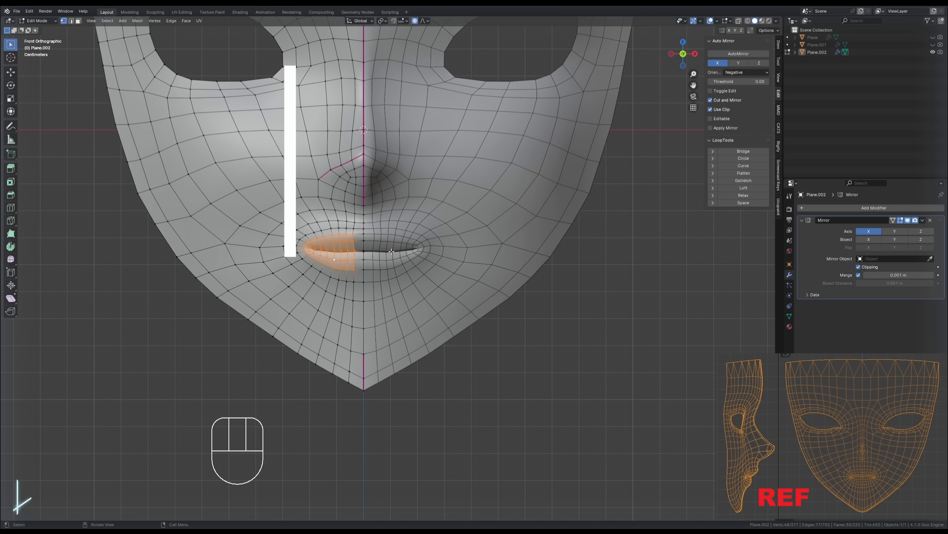
{"action": "key", "text": "g"}
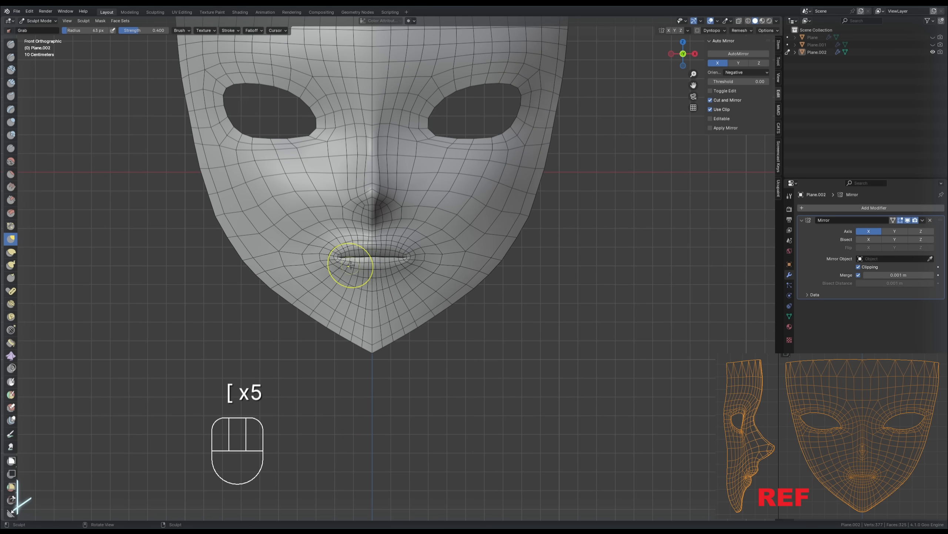
Back in Sculpt Mode, pull the corner of the mouth outward with the Grab brush.
{"action": "left_click_drag", "start_coordinate": [356, 258], "coordinate": [343, 259]}
{"action": "key", "text": "bracketleft"}
{"action": "key", "text": "bracketright"}
{"action": "key", "text": "bracketleft"}
{"action": "key", "text": "bracketleft"}
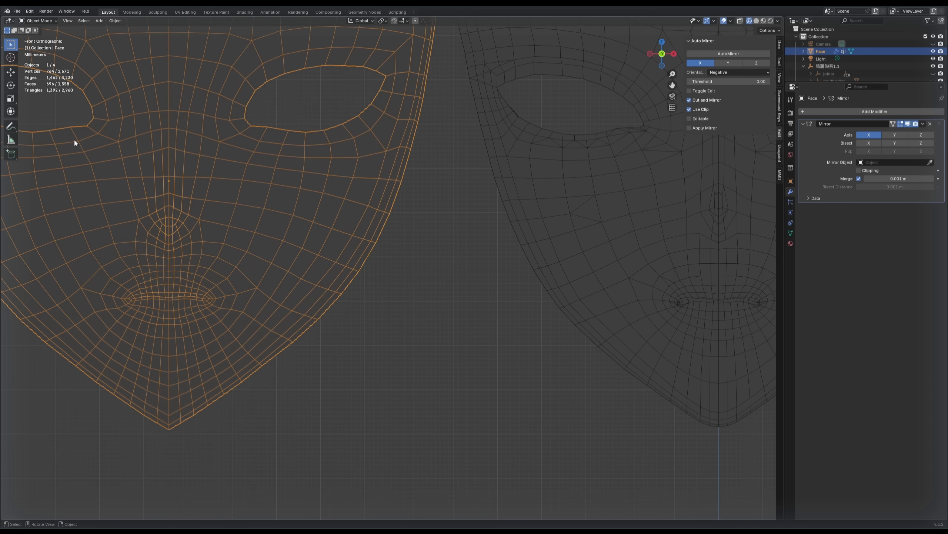
In the reference file, mark the edge flow around the mouth and brow on the wireframes with the Annotate tool.
{"action": "left_click", "coordinate": [11, 126]}
{"action": "left_click_drag", "start_coordinate": [170, 317], "coordinate": [208, 298]}
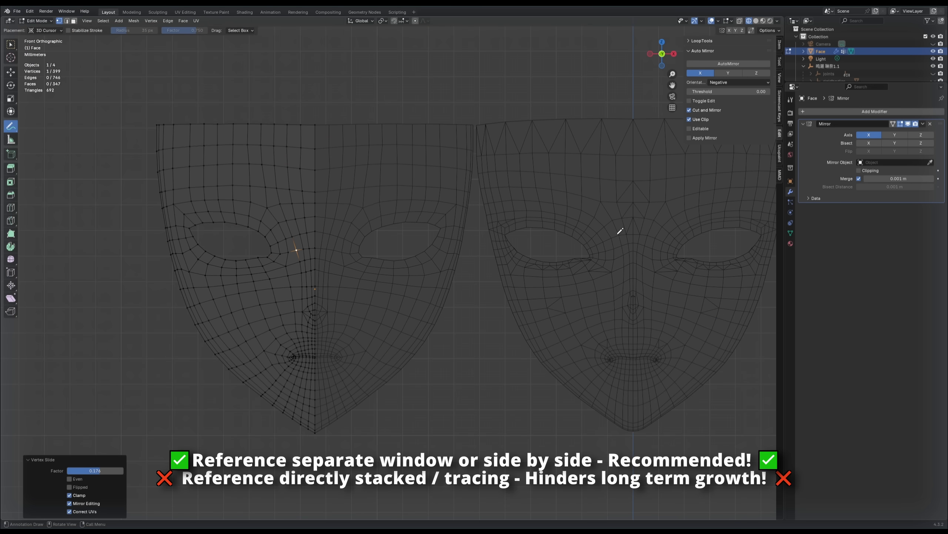
{"action": "left_click_drag", "start_coordinate": [617, 231], "coordinate": [604, 203]}
{"action": "left_click_drag", "start_coordinate": [524, 184], "coordinate": [502, 184]}
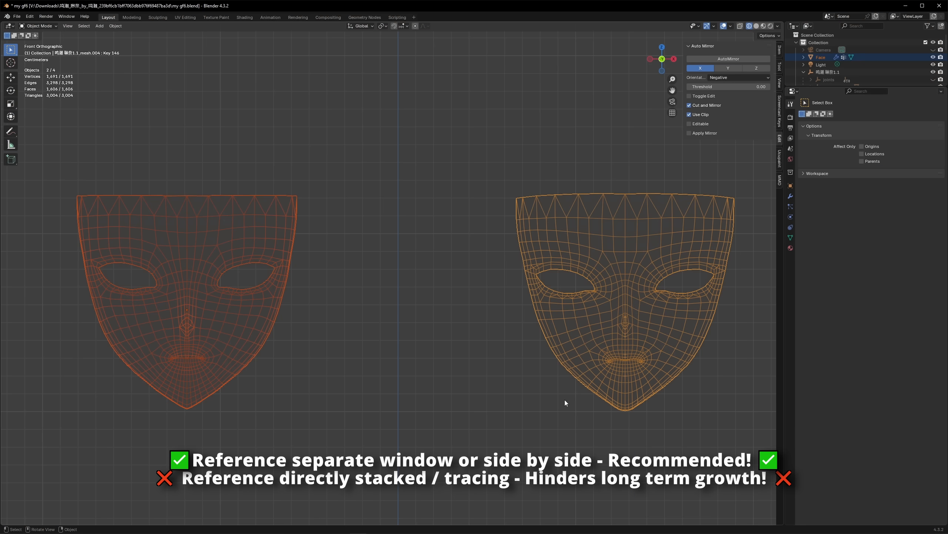
Compare the two face wireframes side by side from the front and at an angle.
{"action": "left_click", "coordinate": [489, 404]}
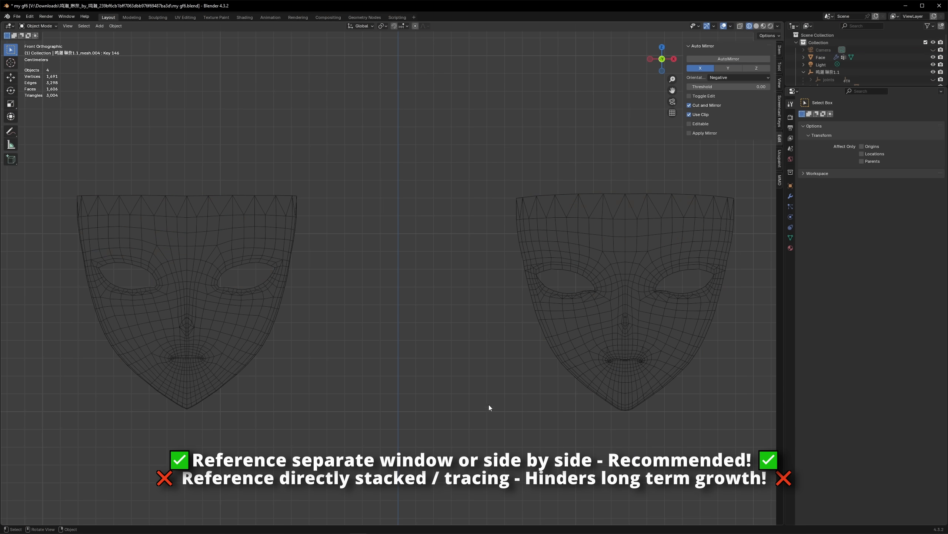
{"action": "key", "text": "a"}
{"action": "mouse_move", "coordinate": [615, 411]}
{"action": "middle_mouse_down"}
{"action": "mouse_move", "coordinate": [617, 424]}
{"action": "mouse_move", "coordinate": [597, 419]}
{"action": "mouse_move", "coordinate": [604, 406]}
{"action": "middle_mouse_up"}
{"action": "scroll", "coordinate": [601, 406], "scroll_direction": "down", "scroll_amount": 4}
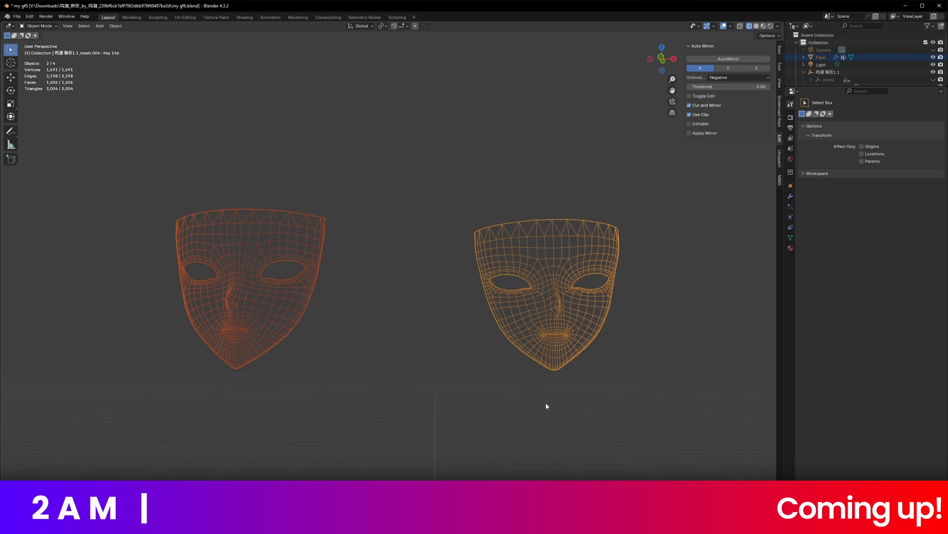
{"action": "middle_click_drag", "start_coordinate": [545, 419], "coordinate": [505, 417]}
{"action": "scroll", "coordinate": [520, 414], "scroll_direction": "up", "scroll_amount": 3}
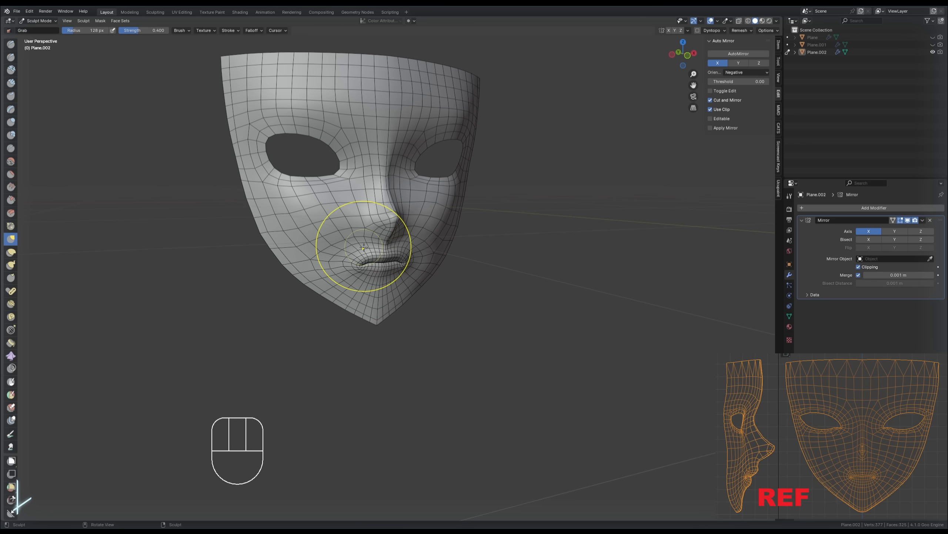
In Edit Mode on the working face, add an edge loop along the outer cheek and jaw.
{"action": "key", "text": "Tab"}
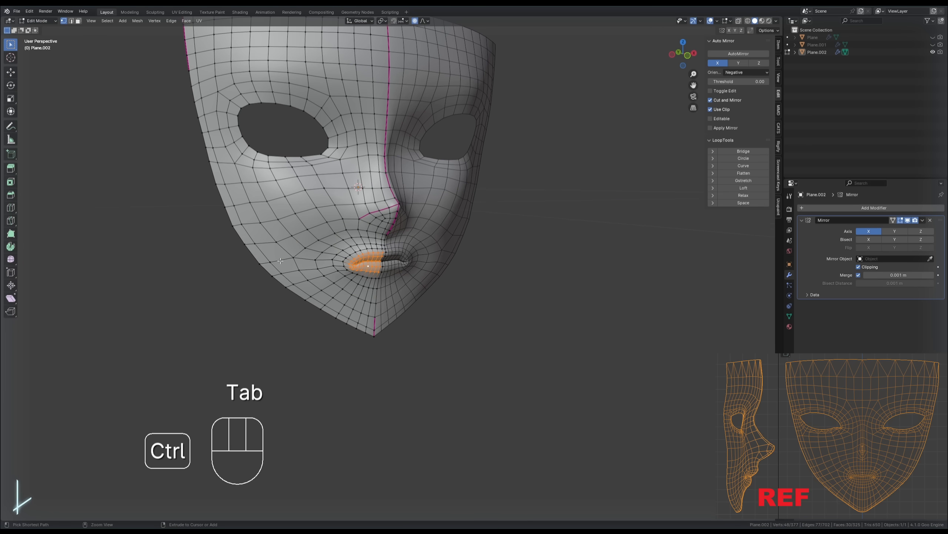
{"action": "key", "text": "ctrl+r"}
{"action": "left_click", "coordinate": [275, 258]}
{"action": "left_click", "coordinate": [274, 258]}
{"action": "middle_click_drag", "start_coordinate": [274, 257], "coordinate": [271, 245]}
Slide the edge loop nearest the face outline into even spacing and turn off proportional editing.
{"action": "left_click", "coordinate": [264, 247], "text": "alt"}
{"action": "key", "text": "g"}
{"action": "key", "text": "g"}
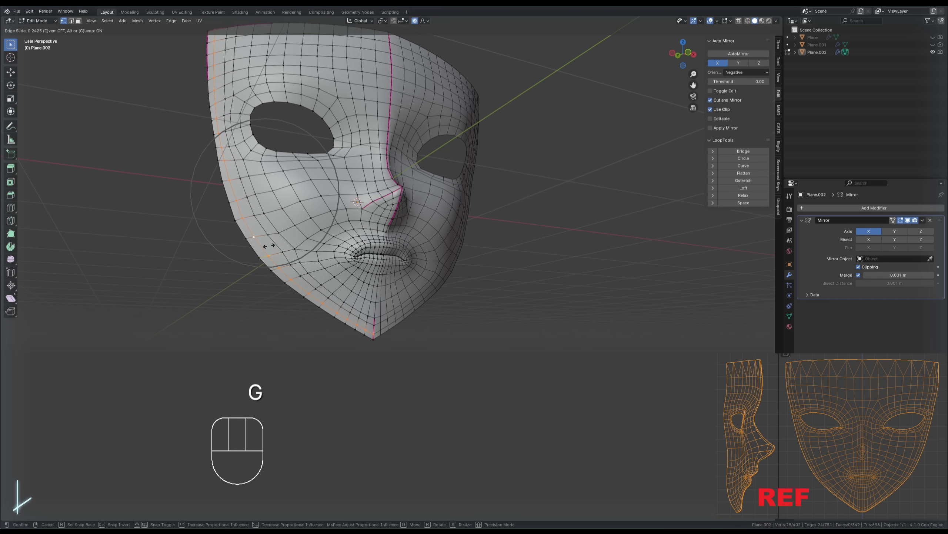
{"action": "left_click", "coordinate": [275, 246]}
{"action": "key", "text": "o"}
{"action": "key", "text": "g"}
{"action": "key", "text": "g"}
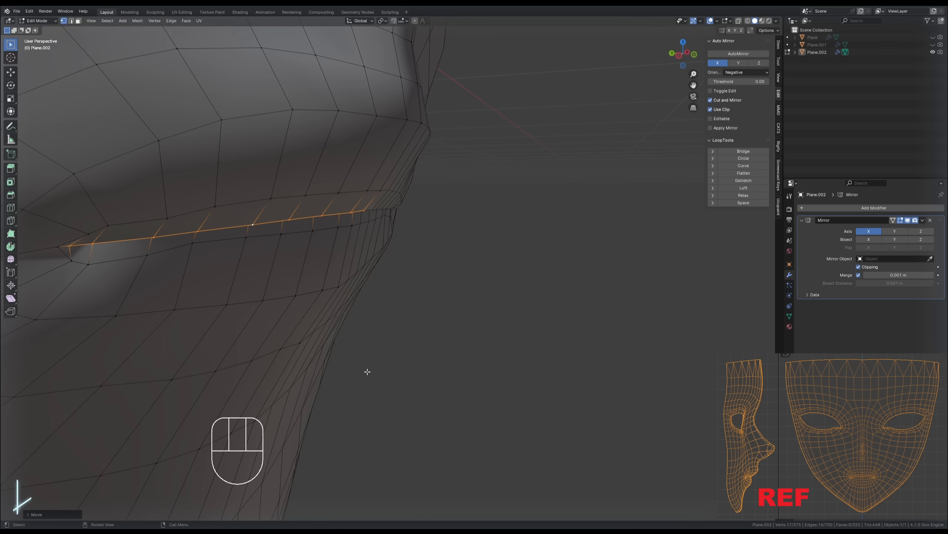
Move the inner lip edge, grow the selection four times, and rotate and move the lip area in side view.
{"action": "key", "text": "g"}
{"action": "key", "text": "ctrl+KP_Add"}
{"action": "key", "text": "ctrl+KP_Add"}
{"action": "key", "text": "ctrl+KP_Add"}
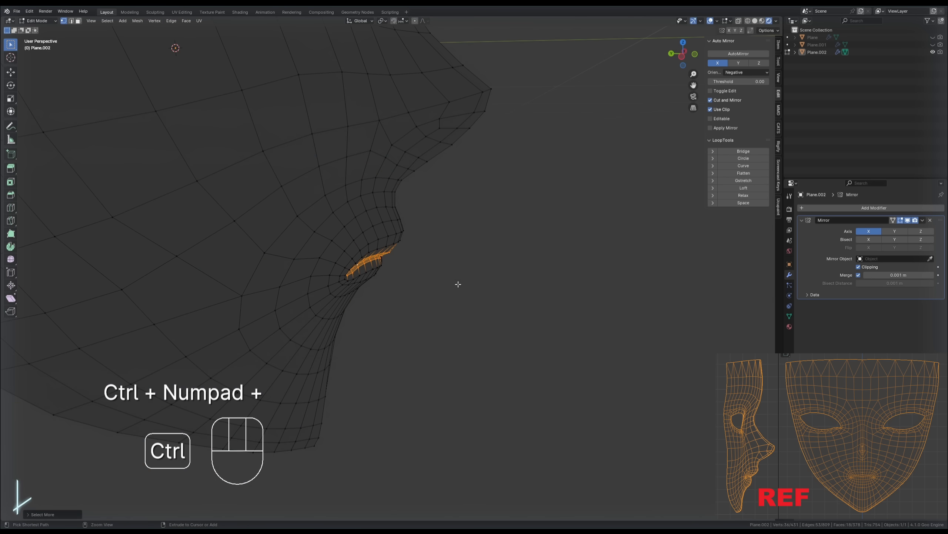
{"action": "key", "text": "ctrl+KP_Add"}
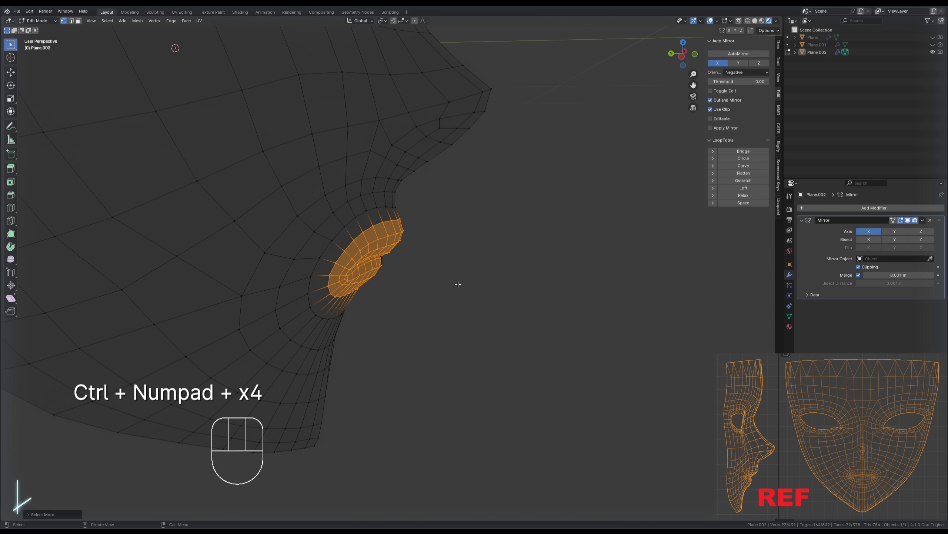
{"action": "left_click", "coordinate": [682, 56]}
{"action": "key", "text": "r"}
{"action": "key", "text": "g"}
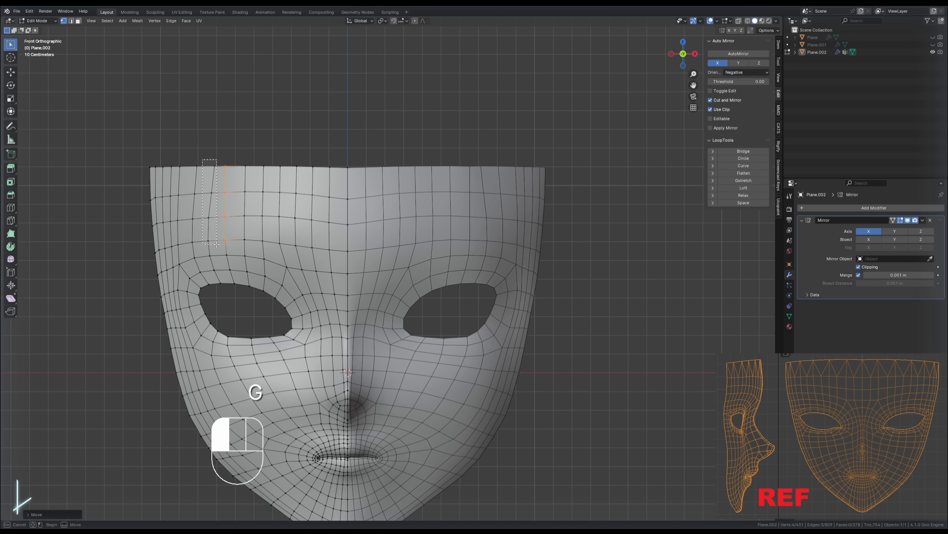
Straighten the forehead vertex column above the outer part of the eye and slide it into even spacing.
{"action": "key", "text": "s"}
{"action": "key", "text": "g"}
{"action": "key", "text": "g"}
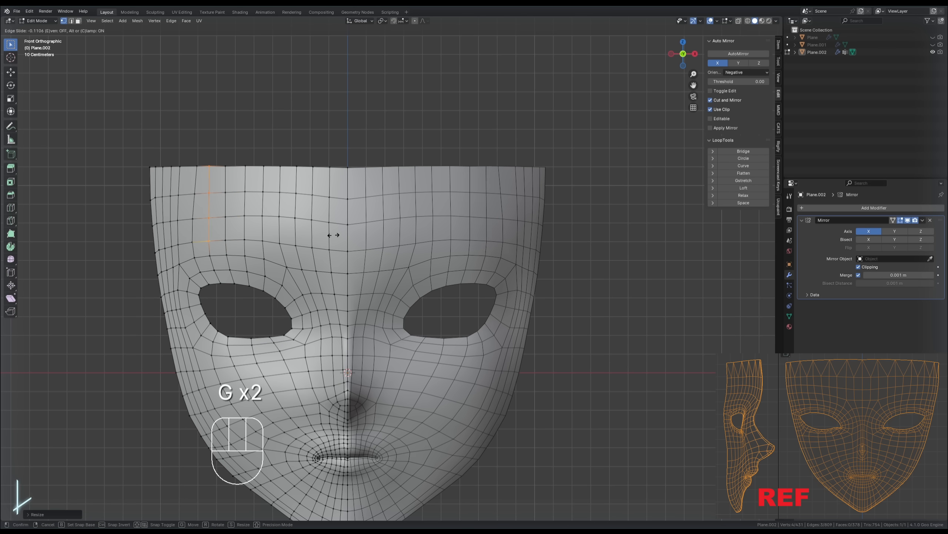
{"action": "left_click", "coordinate": [334, 233]}
Scale the next outward column of forehead vertices to 0 along X and slide it into even spacing.
{"action": "left_click_drag", "start_coordinate": [186, 162], "coordinate": [204, 250]}
{"action": "key", "text": "s"}
{"action": "key", "text": "x"}
{"action": "key", "text": "0"}
{"action": "left_click", "coordinate": [275, 215]}
{"action": "key", "text": "g"}
{"action": "key", "text": "g"}
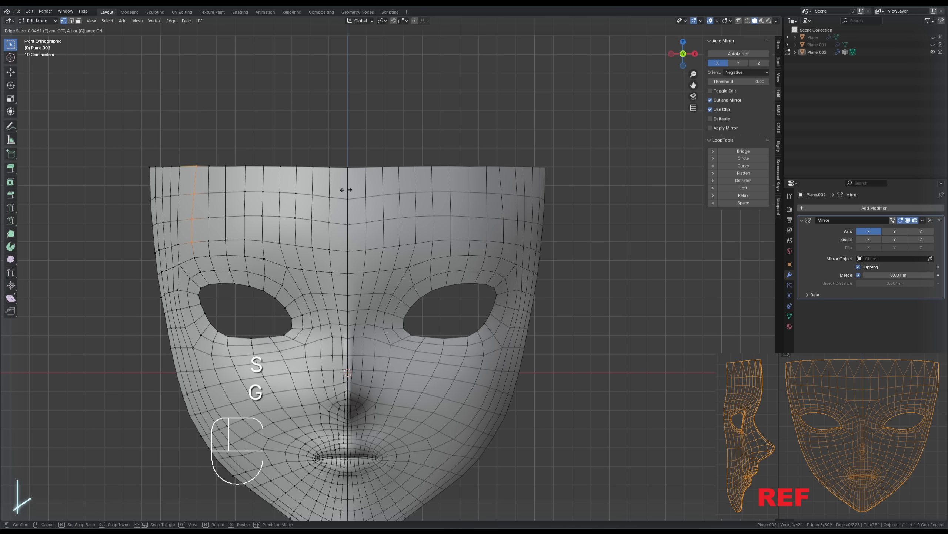
{"action": "left_click", "coordinate": [344, 190]}
Flatten another outer forehead vertex column with an X scale of 0 and edge-slide it into line.
{"action": "key", "text": "Tab"}
{"action": "key", "text": "Tab"}
{"action": "scroll", "coordinate": [374, 172], "scroll_direction": "up", "scroll_amount": 1}
{"action": "key", "text": "s"}
{"action": "key", "text": "x"}
{"action": "key", "text": "0"}
{"action": "key", "text": "g"}
{"action": "key", "text": "g"}
{"action": "left_click", "coordinate": [365, 137]}
Straighten the vertex column along the temple by scaling it to 0 on X.
{"action": "left_click_drag", "start_coordinate": [141, 266], "coordinate": [141, 265]}
{"action": "key", "text": "s"}
{"action": "key", "text": "x"}
{"action": "key", "text": "0"}
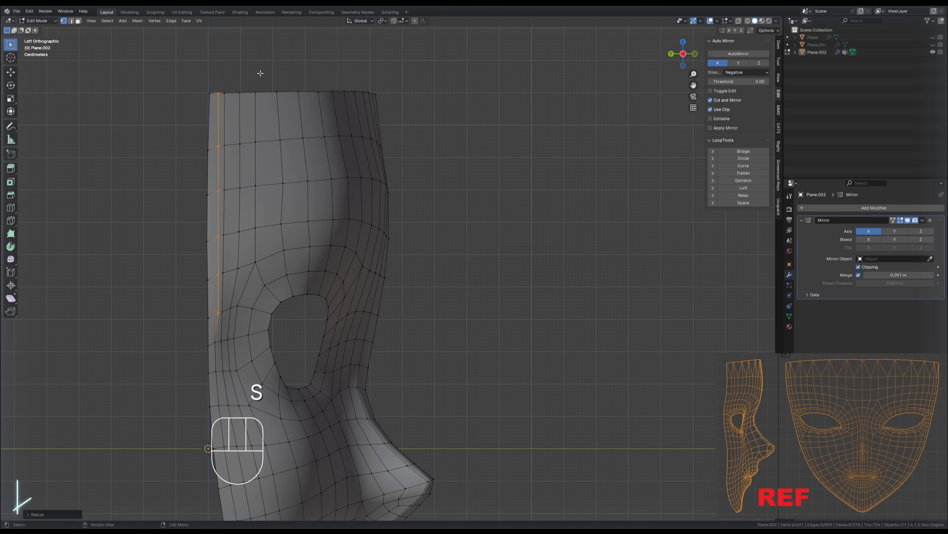
{"action": "left_click_drag", "start_coordinate": [202, 420], "coordinate": [155, 331]}
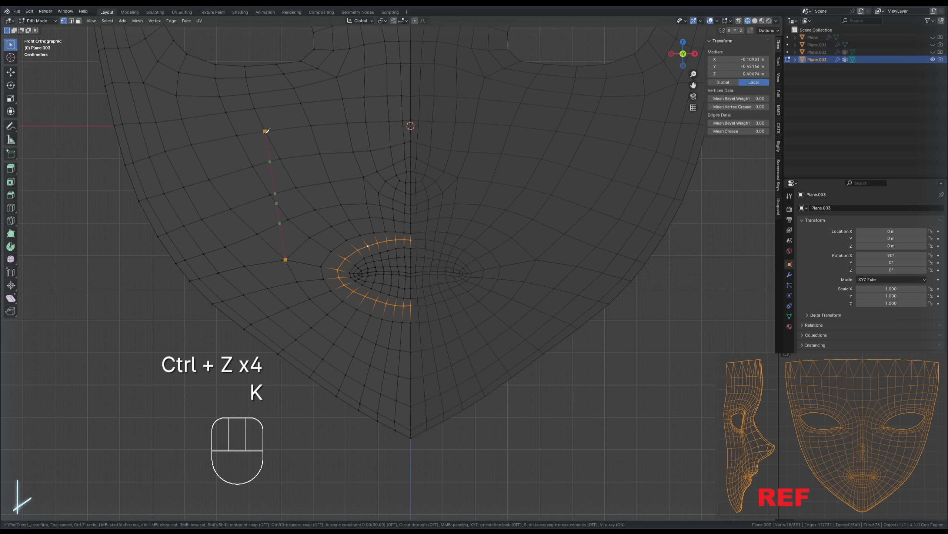
Complete a Knife cut running down the middle of the cheek to beside the mouth corner on Plane.003.
{"action": "key", "text": "Return"}
{"action": "left_click", "coordinate": [270, 235]}
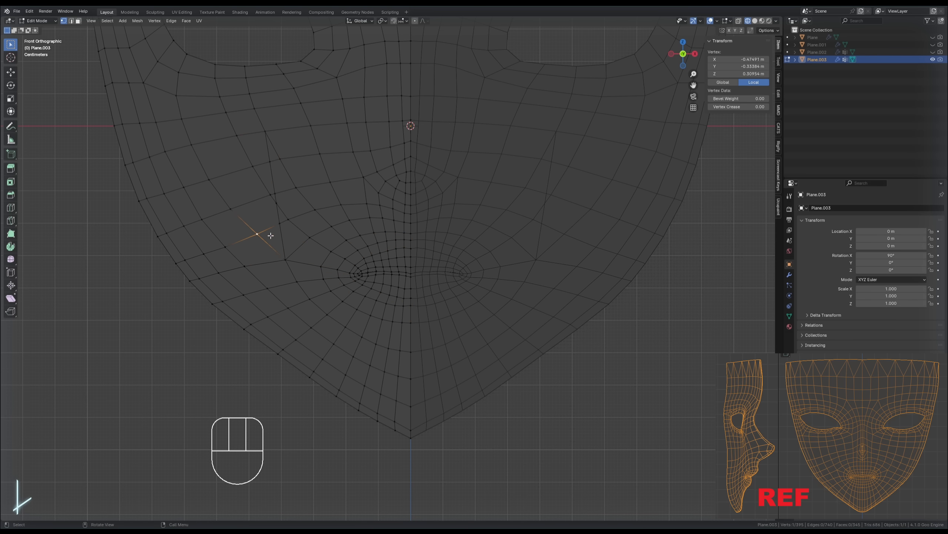
{"action": "key", "text": "Tab"}
{"action": "key", "text": "Tab"}
In edge mode, dissolve the two edge loops running from the cheek and lower eye rim into the upper lip.
{"action": "key", "text": "2"}
{"action": "left_click", "coordinate": [293, 184], "text": "alt"}
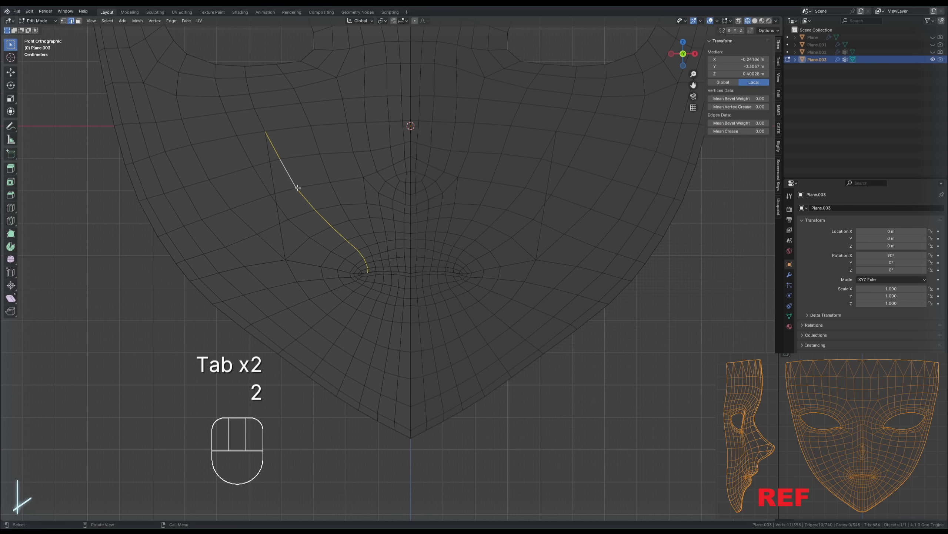
{"action": "key", "text": "Delete"}
{"action": "left_click", "coordinate": [297, 186]}
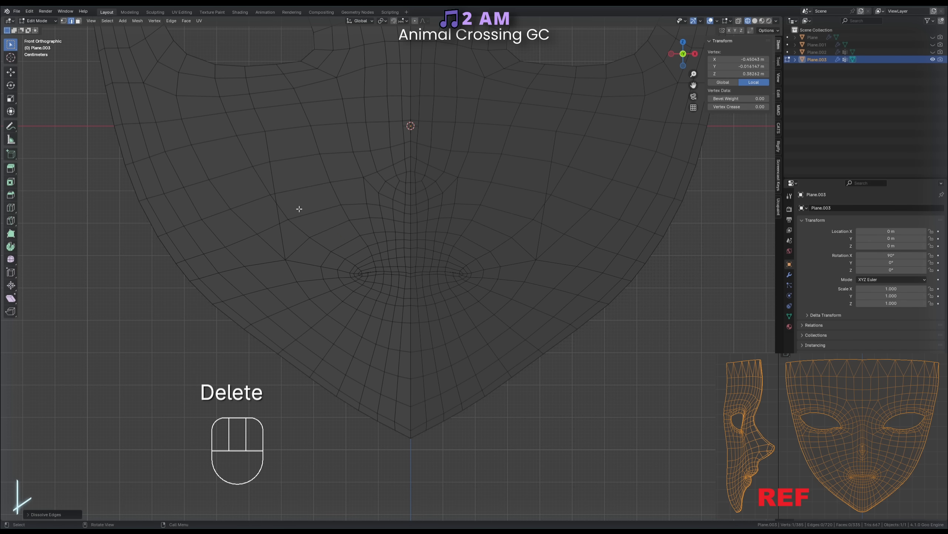
{"action": "left_click", "coordinate": [296, 226], "text": "alt"}
{"action": "key", "text": "Delete"}
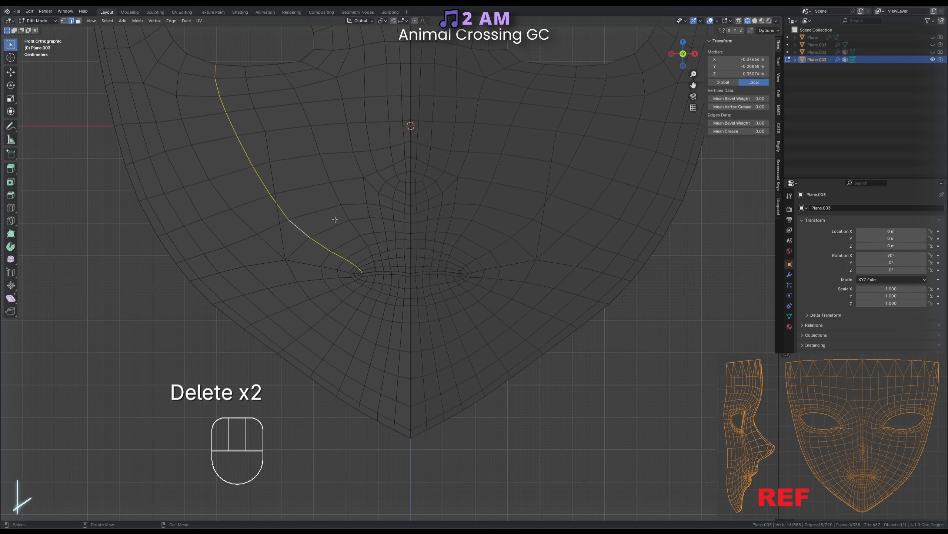
{"action": "key", "text": "Delete"}
{"action": "left_click", "coordinate": [338, 221]}
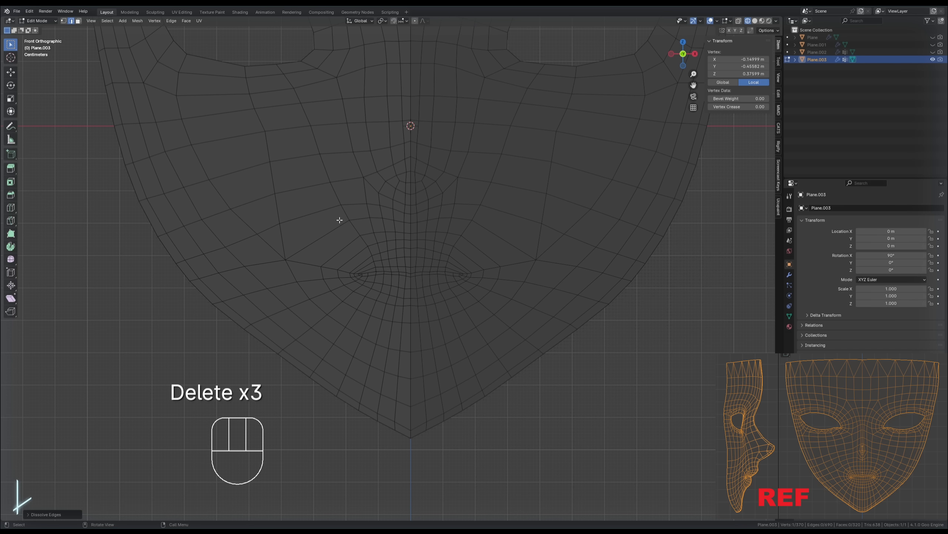
Dissolve the remaining surplus edge loop crossing the outer cheek.
{"action": "key", "text": "alt"}
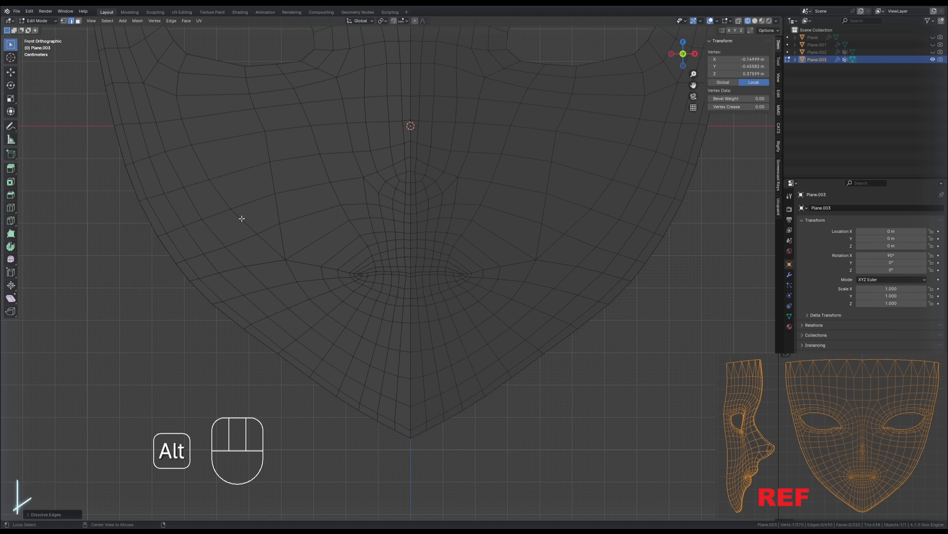
{"action": "left_click", "coordinate": [229, 216], "text": "alt"}
{"action": "key", "text": "Delete"}
{"action": "left_click", "coordinate": [236, 217]}
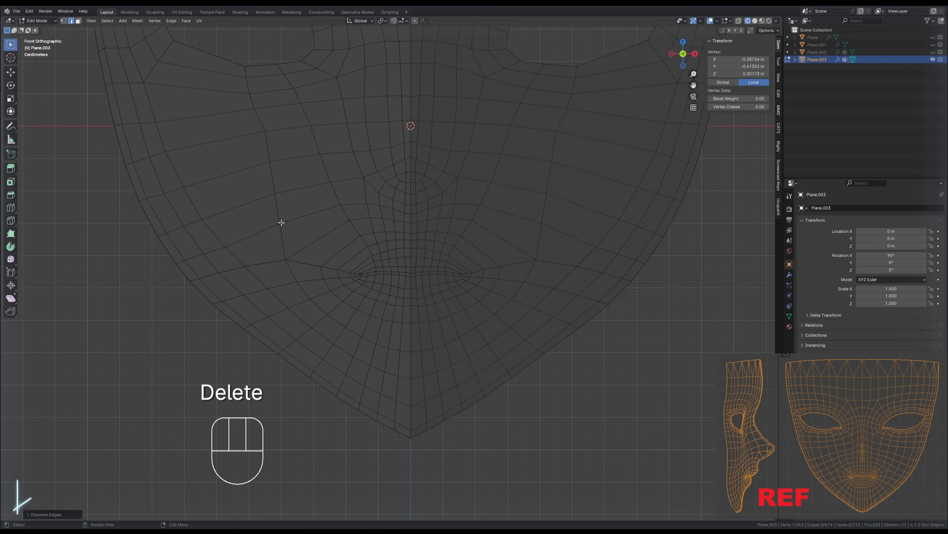
Add a centred edge loop from beneath the outer eye, around the cheek, to the chin's centre line.
{"action": "scroll", "coordinate": [281, 222], "scroll_direction": "down", "scroll_amount": 1}
{"action": "key", "text": "ctrl+r"}
{"action": "left_click", "coordinate": [282, 250]}
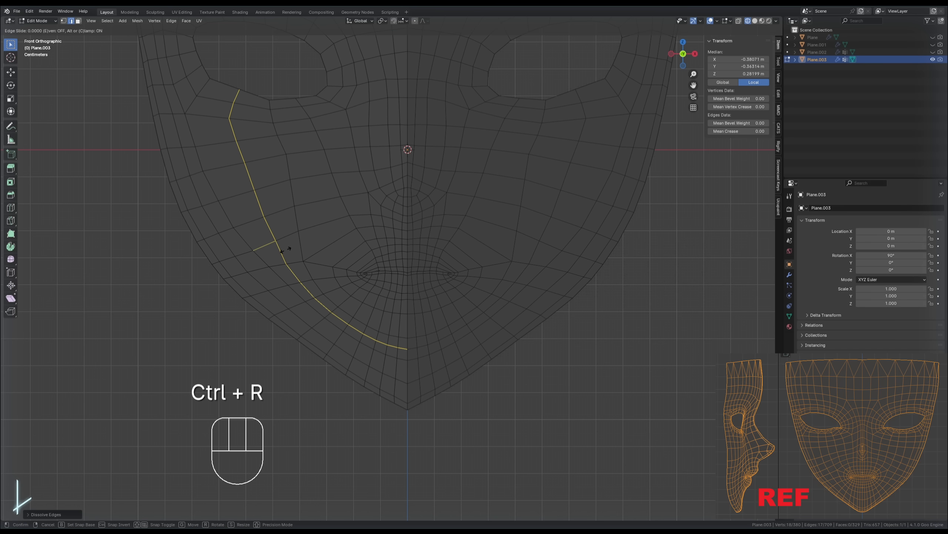
{"action": "right_click", "coordinate": [285, 250]}
{"action": "key", "text": "g"}
{"action": "key", "text": "g"}
{"action": "right_click", "coordinate": [271, 223]}
{"action": "scroll", "coordinate": [221, 163], "scroll_direction": "down", "scroll_amount": 1}
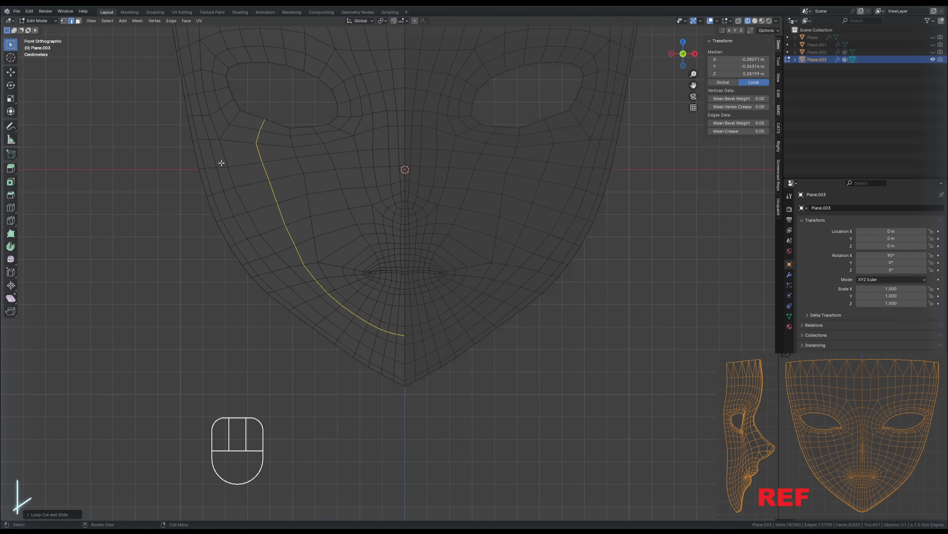
Slide the loop beside the face outline and the next loop inward into even spacing around the jaw.
{"action": "left_click", "coordinate": [215, 158], "text": "alt"}
{"action": "scroll", "coordinate": [273, 171], "scroll_direction": "down", "scroll_amount": 1}
{"action": "key", "text": "g"}
{"action": "key", "text": "g"}
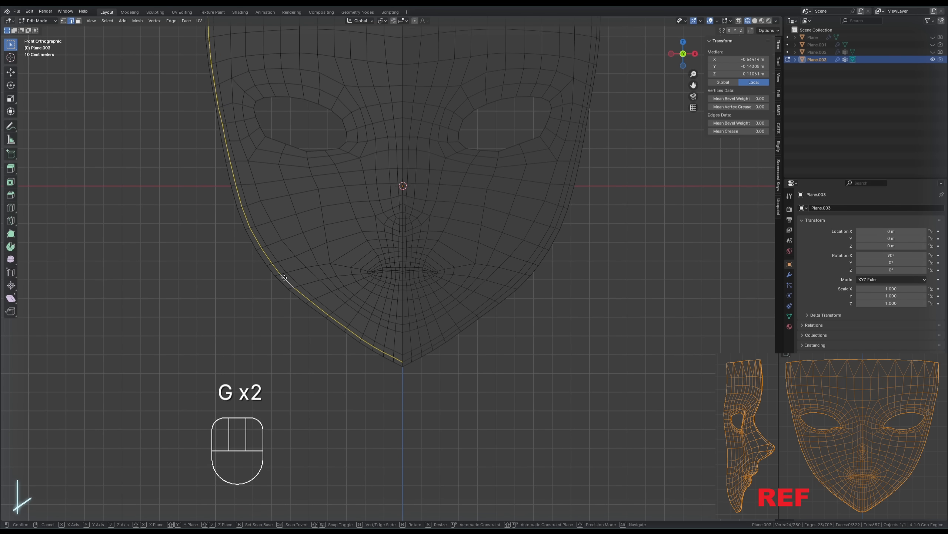
{"action": "left_click", "coordinate": [282, 279]}
{"action": "left_click", "coordinate": [273, 258], "text": "alt"}
{"action": "key", "text": "g"}
{"action": "key", "text": "g"}
{"action": "left_click", "coordinate": [276, 256]}
In vertex mode, slide the partial loop from beneath the outer eye corner to the chin outward.
{"action": "key", "text": "1"}
{"action": "left_click", "coordinate": [248, 161]}
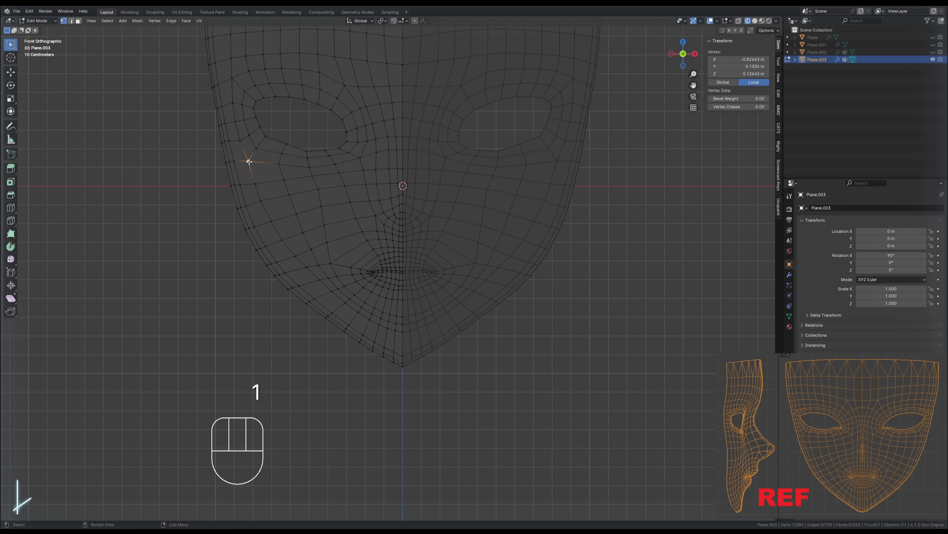
{"action": "key", "text": "g"}
{"action": "key", "text": "g"}
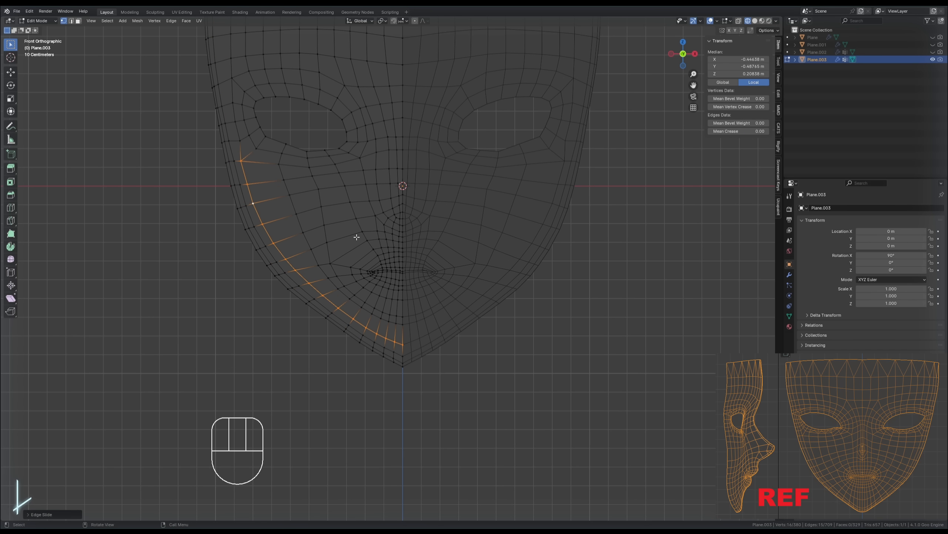
{"action": "left_click", "coordinate": [239, 142]}
Add two edge loops through the cheek, including one from the lower eye rim to the mouth corner.
{"action": "key", "text": "ctrl+r"}
{"action": "left_click", "coordinate": [292, 235]}
{"action": "left_click", "coordinate": [292, 235]}
{"action": "key", "text": "ctrl+r"}
{"action": "double_click", "coordinate": [331, 239]}
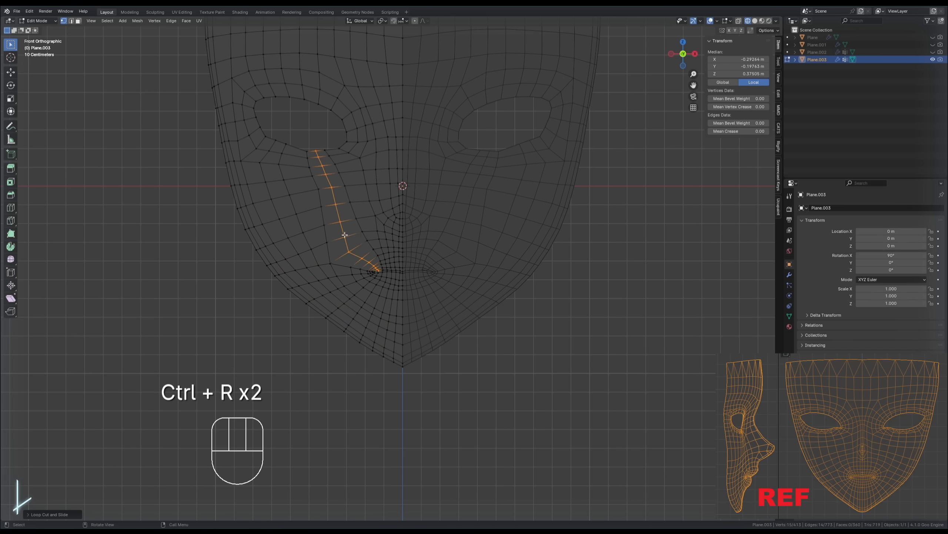
Slide one cheek vertex beside the mouth corner outward and another beneath the outer eye corner into even spacing.
{"action": "left_click", "coordinate": [330, 263]}
{"action": "scroll", "coordinate": [310, 259], "scroll_direction": "up", "scroll_amount": 2}
{"action": "key", "text": "g"}
{"action": "key", "text": "g"}
{"action": "left_click", "coordinate": [317, 256]}
{"action": "left_click", "coordinate": [208, 119]}
{"action": "key", "text": "g"}
{"action": "key", "text": "g"}
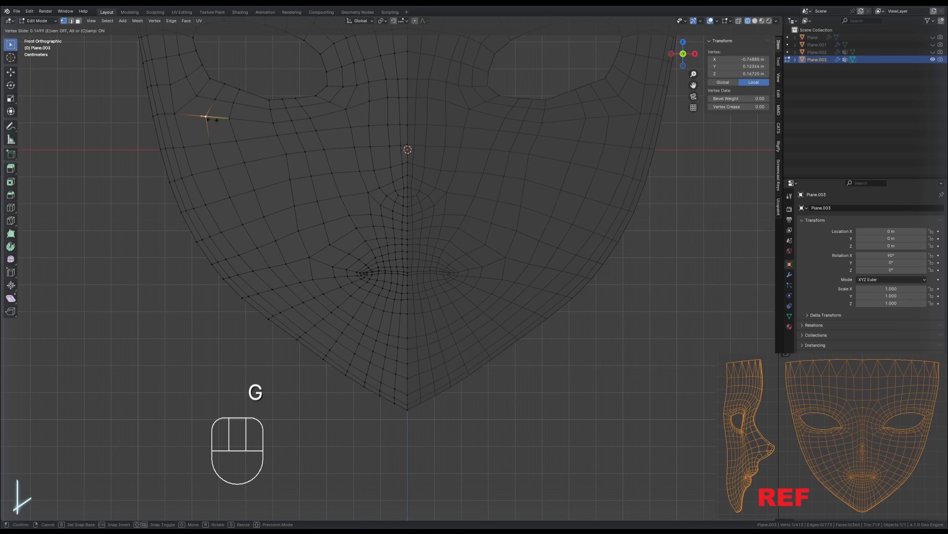
{"action": "left_click", "coordinate": [211, 119]}
{"action": "left_click", "coordinate": [198, 98]}
Slide the vertices just beneath the outer lower eyelid along their edges to even out the upper cheek.
{"action": "scroll", "coordinate": [253, 142], "scroll_direction": "down", "scroll_amount": 3}
{"action": "scroll", "coordinate": [254, 142], "scroll_direction": "up", "scroll_amount": 2}
{"action": "left_click", "coordinate": [238, 143]}
{"action": "key", "text": "g"}
{"action": "key", "text": "g"}
{"action": "left_click", "coordinate": [257, 144]}
{"action": "key", "text": "g"}
{"action": "key", "text": "g"}
{"action": "left_click", "coordinate": [258, 147]}
Slide the cheek loop descending from the lower eye rim outward and adjust its individual vertices into a smooth curve.
{"action": "left_click", "coordinate": [316, 238], "text": "alt"}
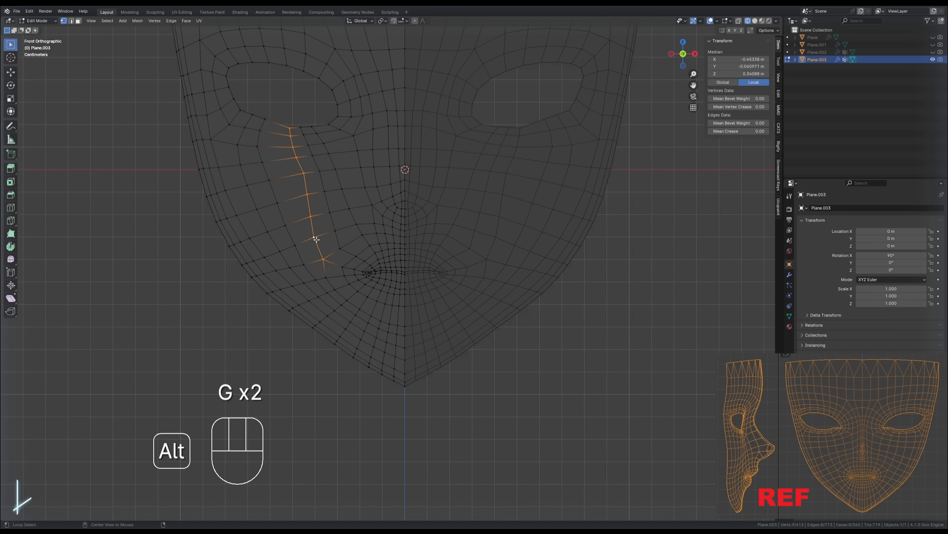
{"action": "key", "text": "g"}
{"action": "key", "text": "g"}
{"action": "left_click", "coordinate": [298, 175]}
{"action": "key", "text": "g"}
{"action": "key", "text": "g"}
{"action": "left_click", "coordinate": [306, 218]}
{"action": "key", "text": "g"}
{"action": "key", "text": "g"}
{"action": "left_click", "coordinate": [312, 238]}
{"action": "key", "text": "g"}
{"action": "key", "text": "g"}
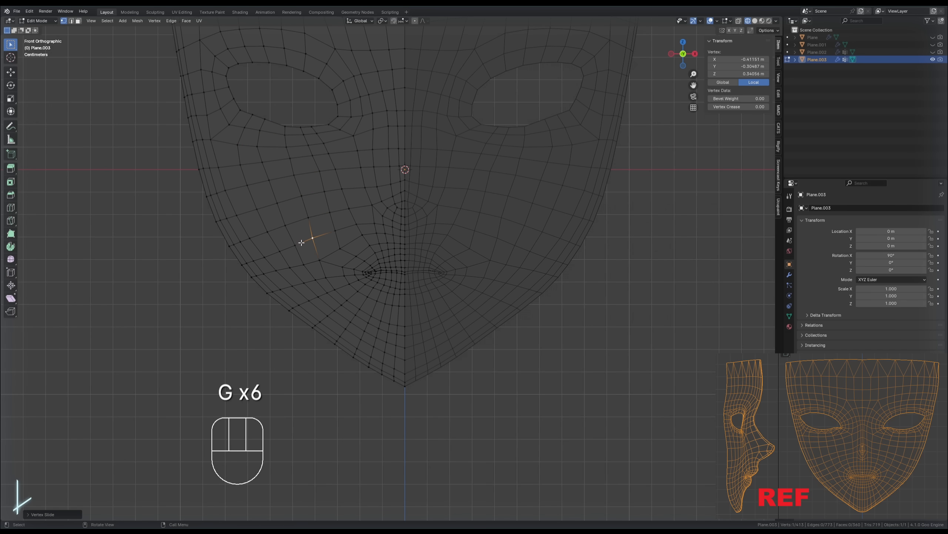
Slide the edge loop through the middle of the cheek outward to even its spacing, and leave Edit Mode.
{"action": "left_click", "coordinate": [299, 242], "text": "alt"}
{"action": "key", "text": "g"}
{"action": "key", "text": "g"}
{"action": "left_click", "coordinate": [296, 242]}
{"action": "key", "text": "Tab"}
{"action": "scroll", "coordinate": [381, 275], "scroll_direction": "down", "scroll_amount": 2}
{"action": "scroll", "coordinate": [496, 206], "scroll_direction": "up", "scroll_amount": 4}
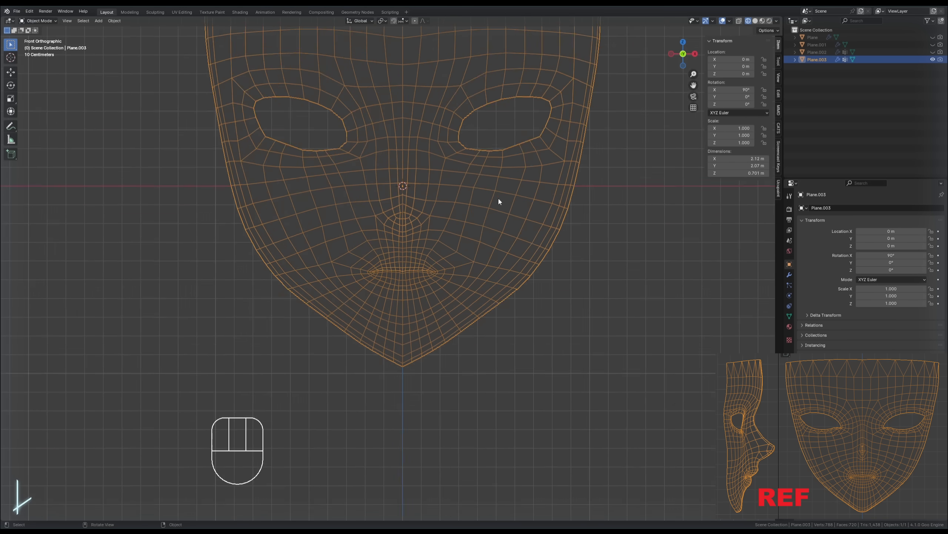
Slide the two cheek vertices above and outside the mouth corner to smooth the flow toward the lips.
{"action": "key", "text": "Tab"}
{"action": "left_click", "coordinate": [330, 242]}
{"action": "key", "text": "g"}
{"action": "key", "text": "g"}
{"action": "left_click", "coordinate": [333, 241]}
{"action": "left_click", "coordinate": [348, 253]}
{"action": "key", "text": "g"}
{"action": "key", "text": "g"}
{"action": "left_click", "coordinate": [344, 251]}
Select the vertex on the upper lip near the mouth corner and slide it along its edge.
{"action": "scroll", "coordinate": [336, 258], "scroll_direction": "up", "scroll_amount": 6}
{"action": "left_click_drag", "start_coordinate": [307, 251], "coordinate": [325, 267]}
{"action": "key", "text": "g"}
{"action": "key", "text": "g"}
{"action": "left_click", "coordinate": [323, 261]}
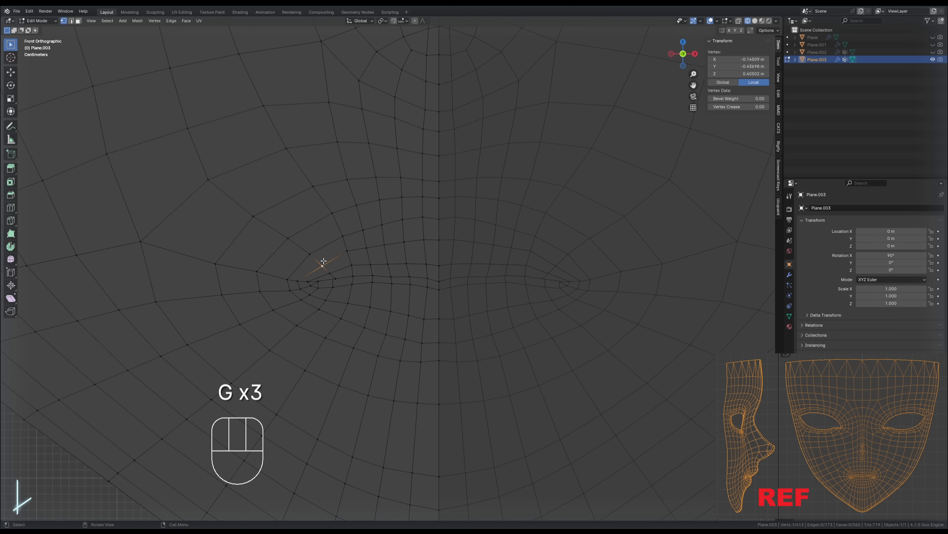
Slide the lip vertices around the mouth corner along their edges to space the inner mouth loops evenly.
{"action": "key", "text": "alt+z"}
{"action": "scroll", "coordinate": [370, 275], "scroll_direction": "up", "scroll_amount": 5}
{"action": "key", "text": "g"}
{"action": "left_click", "coordinate": [278, 281]}
{"action": "key", "text": "g"}
{"action": "left_click", "coordinate": [242, 306]}
{"action": "key", "text": "g"}
{"action": "key", "text": "g"}
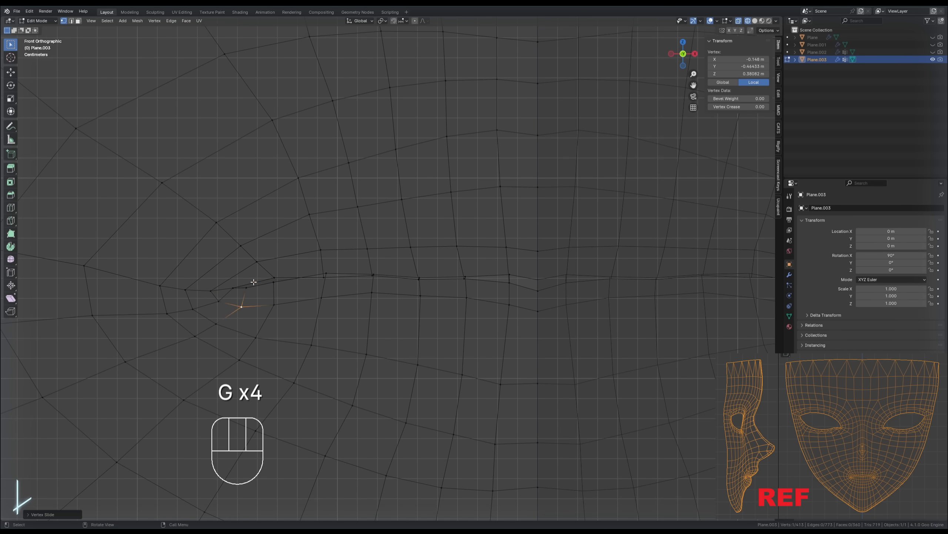
{"action": "left_click", "coordinate": [275, 278]}
Move the vertex on the lip seam near the mouth corner, working from an angled view.
{"action": "middle_click_drag", "start_coordinate": [309, 283], "coordinate": [442, 273]}
{"action": "key", "text": "Tab"}
{"action": "key", "text": "Tab"}
{"action": "key", "text": "g"}
{"action": "middle_click_drag", "start_coordinate": [425, 224], "coordinate": [390, 254]}
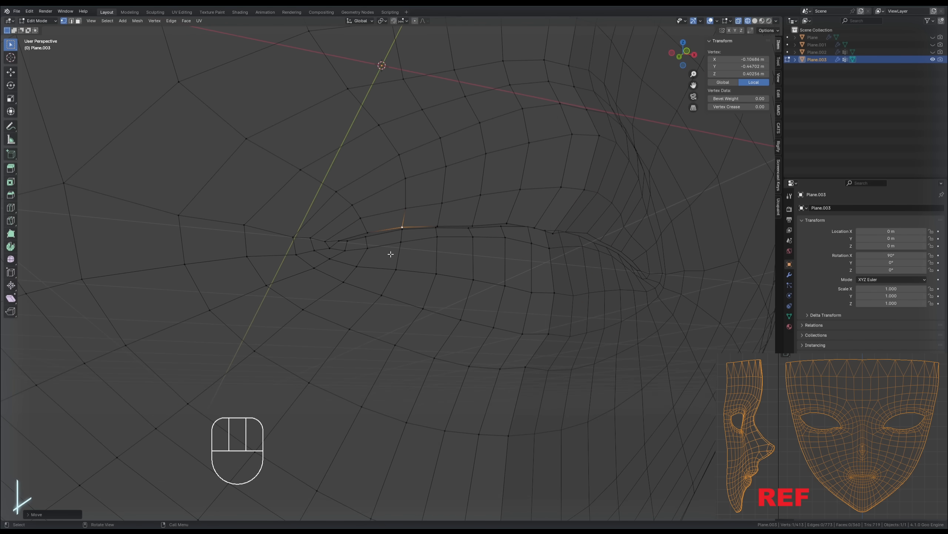
Remove the surplus edge loop running down the cheek into the mouth corner and slide the remaining cheek edges to fill the gap.
{"action": "scroll", "coordinate": [389, 254], "scroll_direction": "down", "scroll_amount": 2}
{"action": "key", "text": "Delete"}
{"action": "left_click", "coordinate": [362, 254]}
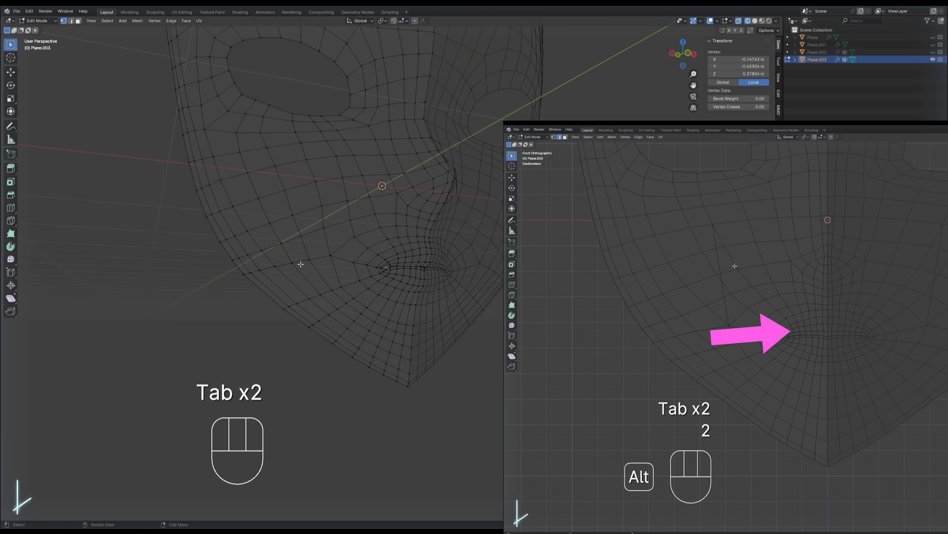
{"action": "key", "text": "g"}
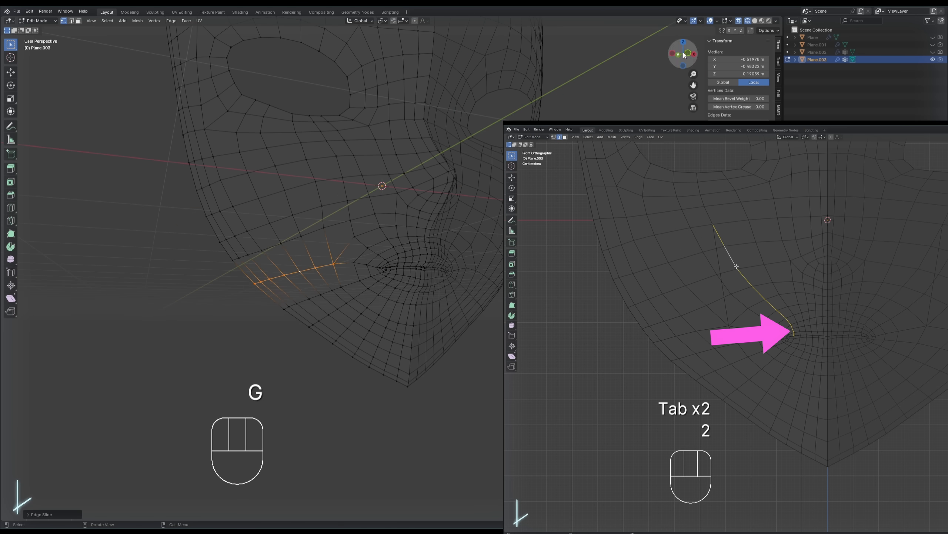
{"action": "key", "text": "Tab"}
{"action": "key", "text": "alt+z"}
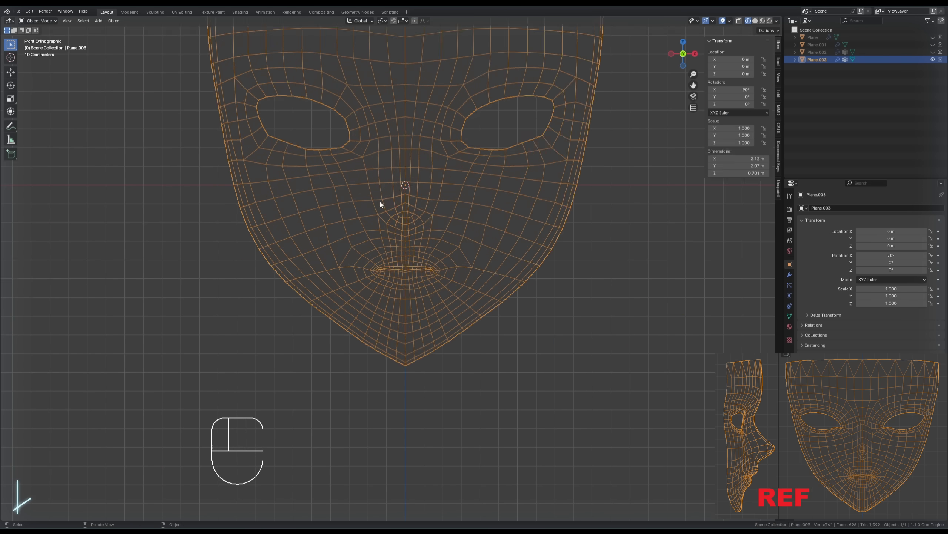
Examine the whole face's topology from the front and at a slight angle, in Object and Edit Mode.
{"action": "key", "text": "Tab"}
{"action": "left_click", "coordinate": [258, 248], "text": "shift"}
{"action": "key", "text": "Tab"}
{"action": "key", "text": "Tab"}
{"action": "key", "text": "Tab"}
{"action": "scroll", "coordinate": [648, 94], "scroll_direction": "down", "scroll_amount": 6}
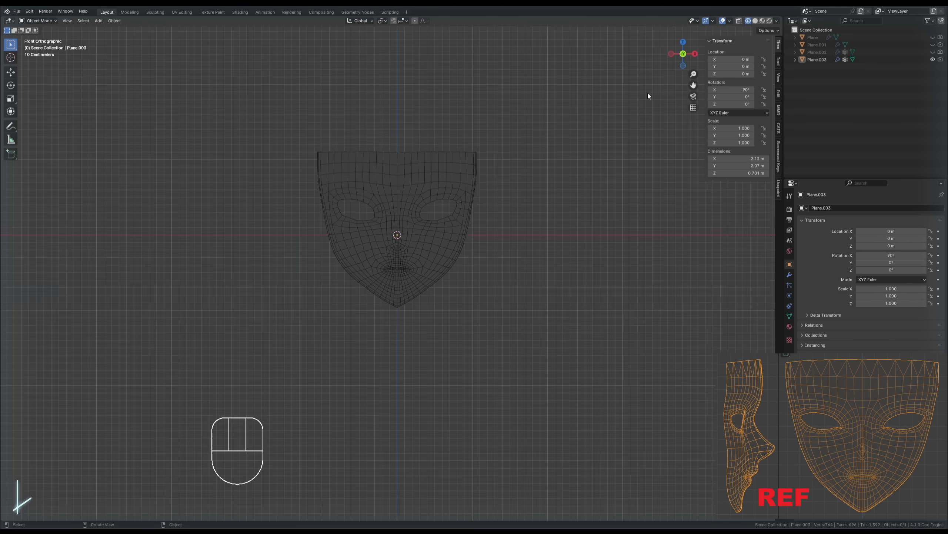
{"action": "scroll", "coordinate": [389, 257], "scroll_direction": "up", "scroll_amount": 6}
{"action": "key", "text": "Tab"}
{"action": "key", "text": "g"}
{"action": "key", "text": "Tab"}
{"action": "key", "text": "Tab"}
{"action": "key", "text": "Tab"}
{"action": "key", "text": "Tab"}
{"action": "key", "text": "Tab"}
{"action": "middle_click_drag", "start_coordinate": [481, 333], "coordinate": [491, 332]}
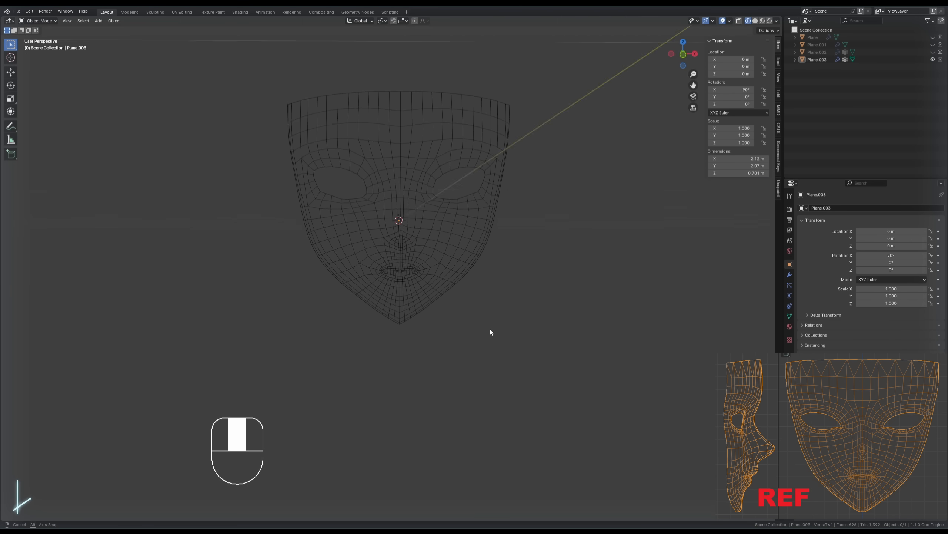
Slide the cheek vertices beneath the outer eye corner and beside the nose to even out the quads.
{"action": "key", "text": "Tab"}
{"action": "key", "text": "g"}
{"action": "key", "text": "g"}
{"action": "key", "text": "g"}
{"action": "key", "text": "Tab"}
{"action": "key", "text": "Tab"}
{"action": "left_click", "coordinate": [329, 225]}
{"action": "key", "text": "g"}
{"action": "left_click", "coordinate": [263, 218]}
{"action": "key", "text": "g"}
{"action": "key", "text": "g"}
{"action": "key", "text": "g"}
{"action": "key", "text": "Tab"}
{"action": "scroll", "coordinate": [648, 114], "scroll_direction": "down", "scroll_amount": 5}
{"action": "key", "text": "Tab"}
{"action": "scroll", "coordinate": [311, 233], "scroll_direction": "up", "scroll_amount": 7}
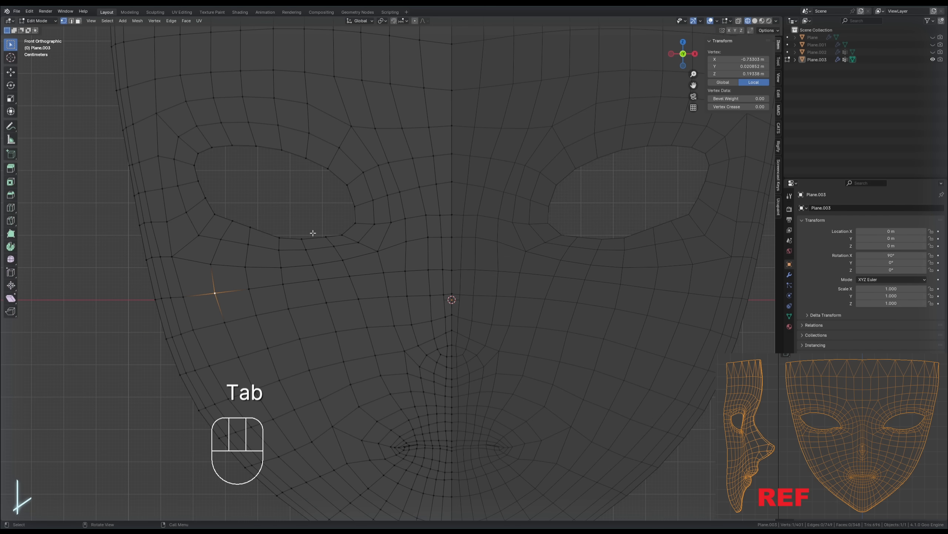
Slide two vertices at the outer part of the lower eye rim into a smoother eyelid curve.
{"action": "left_click", "coordinate": [250, 231]}
{"action": "key", "text": "g"}
{"action": "key", "text": "g"}
{"action": "left_click", "coordinate": [250, 232]}
{"action": "left_click", "coordinate": [232, 221]}
{"action": "key", "text": "g"}
{"action": "key", "text": "g"}
Select the row of vertices beneath the lower eyelid and slide it into even spacing between the eye and cheek.
{"action": "key", "text": "Tab"}
{"action": "scroll", "coordinate": [355, 246], "scroll_direction": "down", "scroll_amount": 2}
{"action": "key", "text": "Tab"}
{"action": "left_click", "coordinate": [319, 257], "text": "shift"}
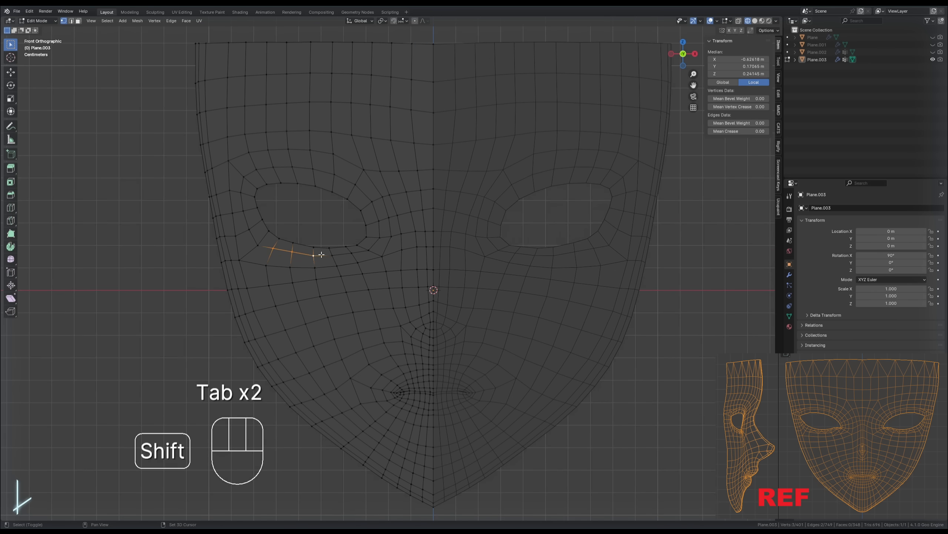
{"action": "left_click", "coordinate": [355, 257], "text": "shift"}
{"action": "scroll", "coordinate": [355, 258], "scroll_direction": "down", "scroll_amount": 2}
{"action": "key", "text": "Tab"}
{"action": "key", "text": "Tab"}
{"action": "key", "text": "ctrl+z"}
{"action": "key", "text": "g"}
{"action": "key", "text": "g"}
{"action": "key", "text": "Tab"}
{"action": "scroll", "coordinate": [305, 233], "scroll_direction": "down", "scroll_amount": 1}
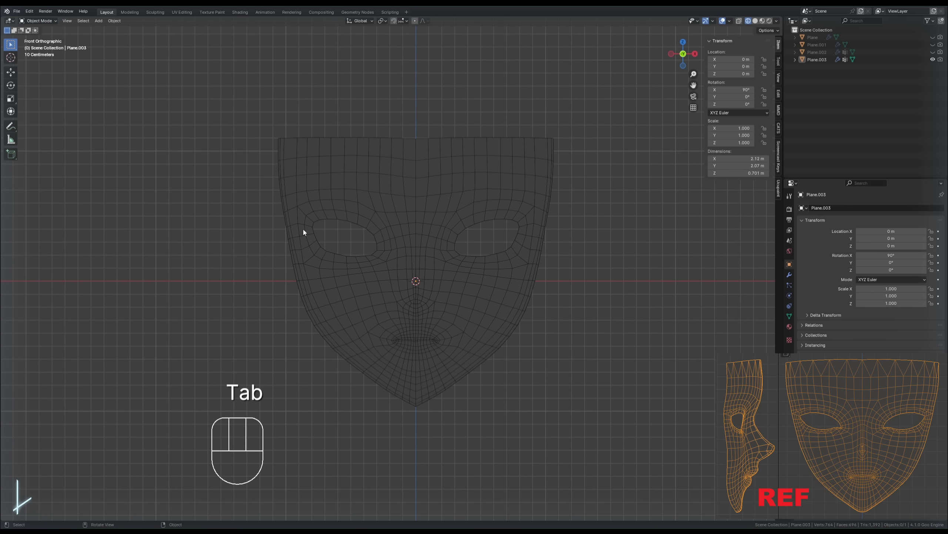
{"action": "key", "text": "Tab"}
{"action": "key", "text": "Tab"}
{"action": "key", "text": "g"}
{"action": "key", "text": "Tab"}
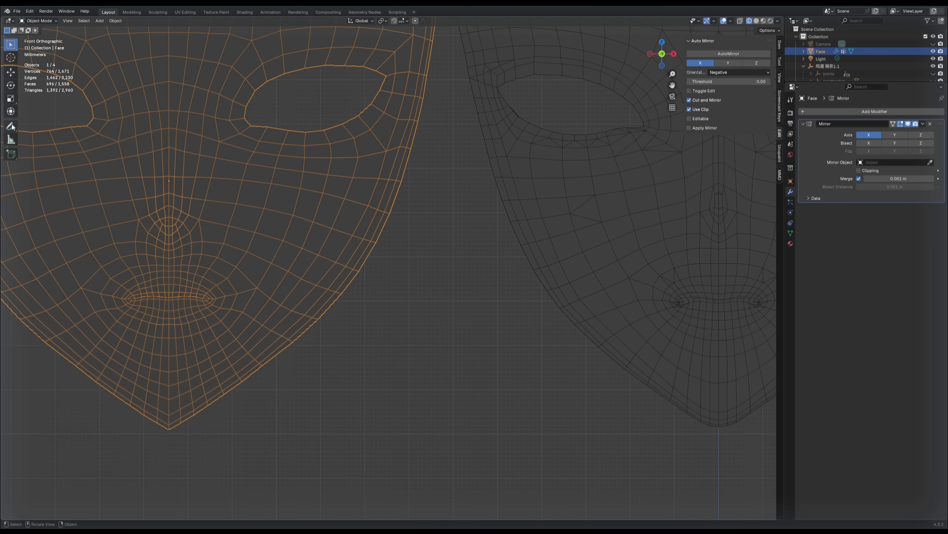
Sketch annotation strokes around the mouths of the modelled and reference faces, and undo the strokes.
{"action": "left_click", "coordinate": [11, 126]}
{"action": "left_click_drag", "start_coordinate": [171, 317], "coordinate": [149, 307]}
{"action": "left_click_drag", "start_coordinate": [721, 321], "coordinate": [677, 315]}
{"action": "key", "text": "ctrl+z"}
{"action": "key", "text": "ctrl+z"}
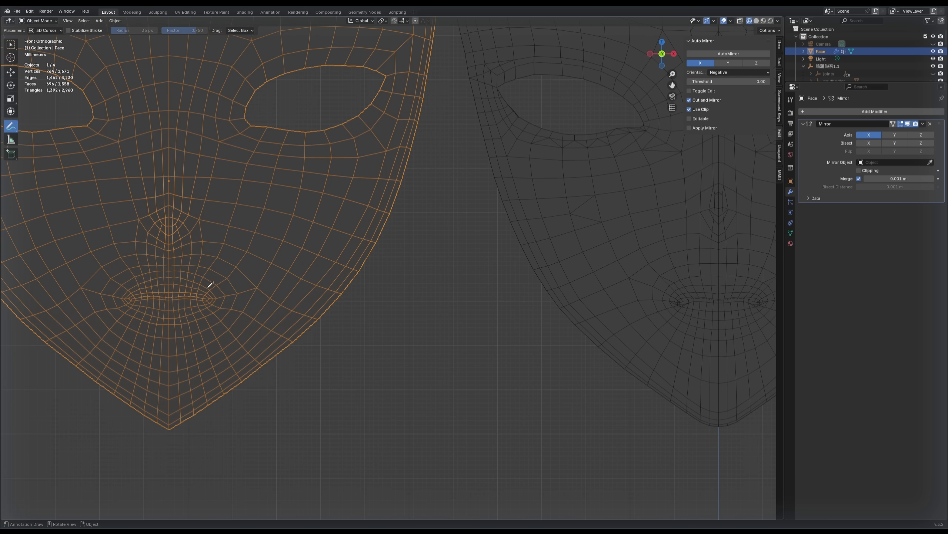
In Edit Mode, slide individual vertices above the upper lip and below the mouth corner to round the mouth loops.
{"action": "middle_click_drag", "start_coordinate": [209, 287], "coordinate": [392, 278], "text": "shift"}
{"action": "scroll", "coordinate": [377, 287], "scroll_direction": "up", "scroll_amount": 1}
{"action": "key", "text": "Tab"}
{"action": "scroll", "coordinate": [345, 301], "scroll_direction": "up", "scroll_amount": 3}
{"action": "middle_click_drag", "start_coordinate": [286, 282], "coordinate": [317, 262], "text": "shift"}
{"action": "scroll", "coordinate": [316, 258], "scroll_direction": "up", "scroll_amount": 1}
{"action": "left_click", "coordinate": [305, 227]}
{"action": "key", "text": "g"}
{"action": "key", "text": "g"}
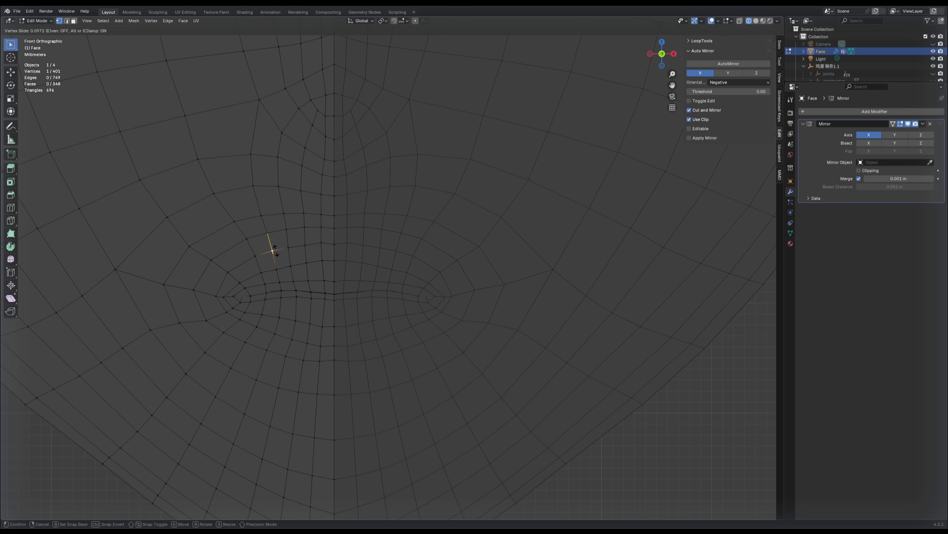
{"action": "left_click", "coordinate": [253, 330]}
{"action": "scroll", "coordinate": [466, 332], "scroll_direction": "down", "scroll_amount": 8}
{"action": "key", "text": "Tab"}
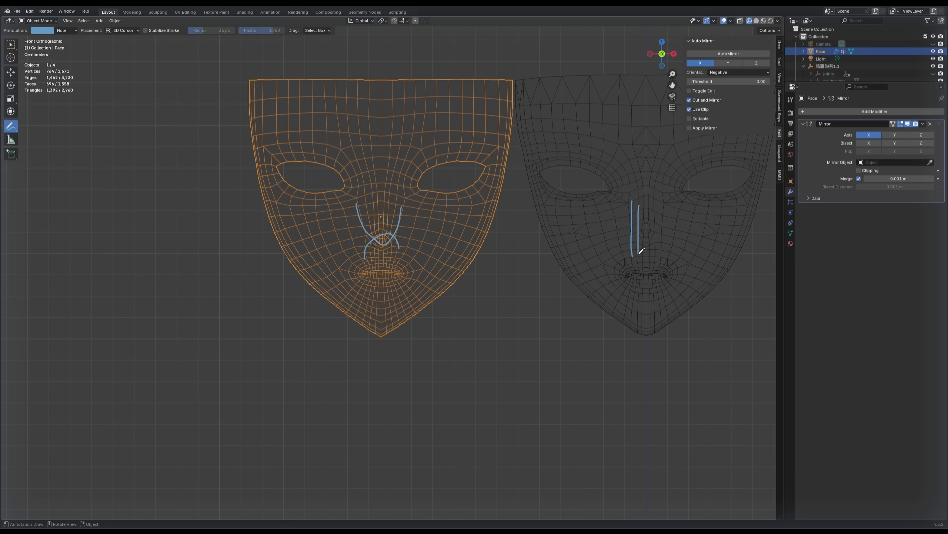
Merge the three connected vertices beside the nose at their center.
{"action": "left_click_drag", "start_coordinate": [321, 152], "coordinate": [352, 218]}
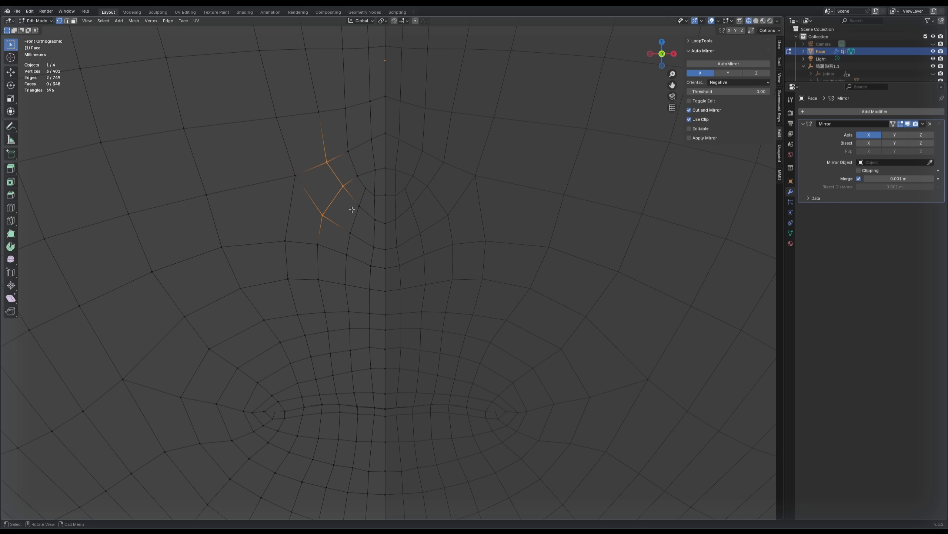
{"action": "key", "text": "m"}
{"action": "left_click", "coordinate": [348, 188]}
{"action": "key", "text": "g"}
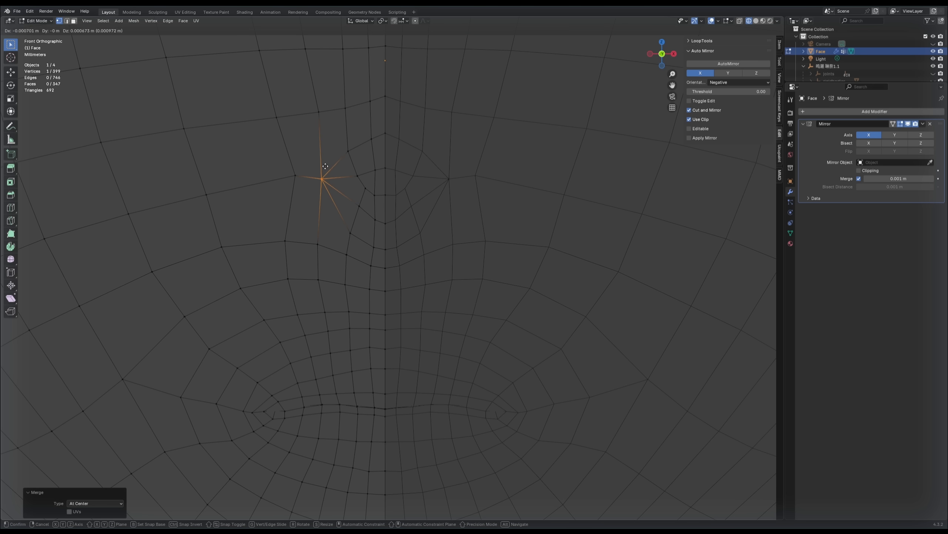
{"action": "right_click", "coordinate": [340, 167]}
Slide the merged vertex beside the nose and its outer neighbour along their edges to even out the surrounding faces.
{"action": "key", "text": "g"}
{"action": "key", "text": "g"}
{"action": "left_click", "coordinate": [333, 165]}
{"action": "key", "text": "g"}
{"action": "key", "text": "g"}
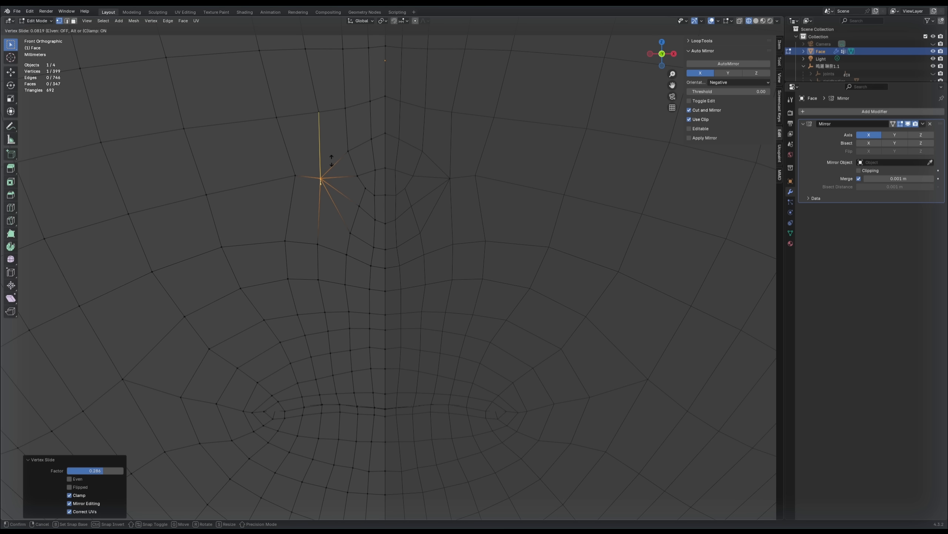
{"action": "left_click", "coordinate": [331, 160]}
{"action": "left_click", "coordinate": [297, 174]}
{"action": "key", "text": "g"}
{"action": "key", "text": "g"}
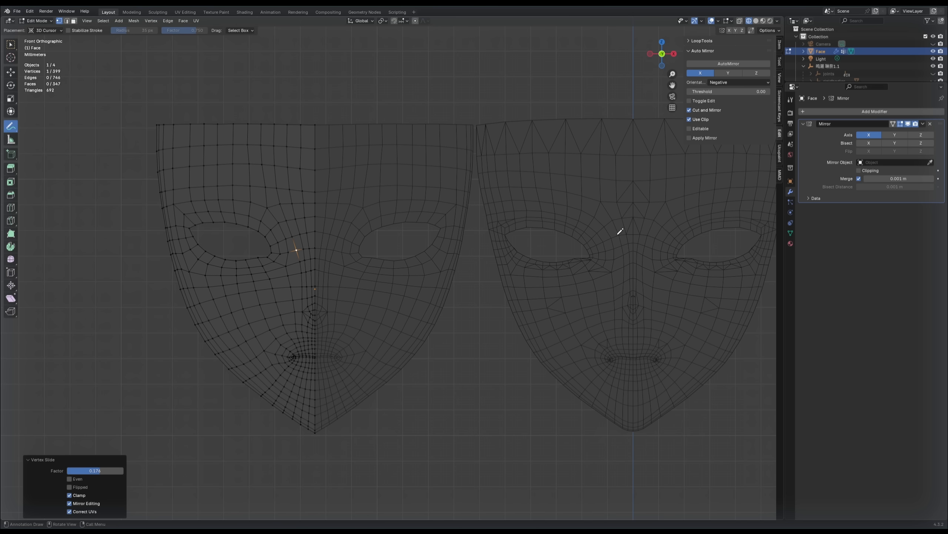
Draw annotation strokes over the inner brow and outer forehead of the reference face to mark the edge flow.
{"action": "left_click_drag", "start_coordinate": [616, 232], "coordinate": [602, 208]}
{"action": "left_click_drag", "start_coordinate": [533, 183], "coordinate": [502, 184]}
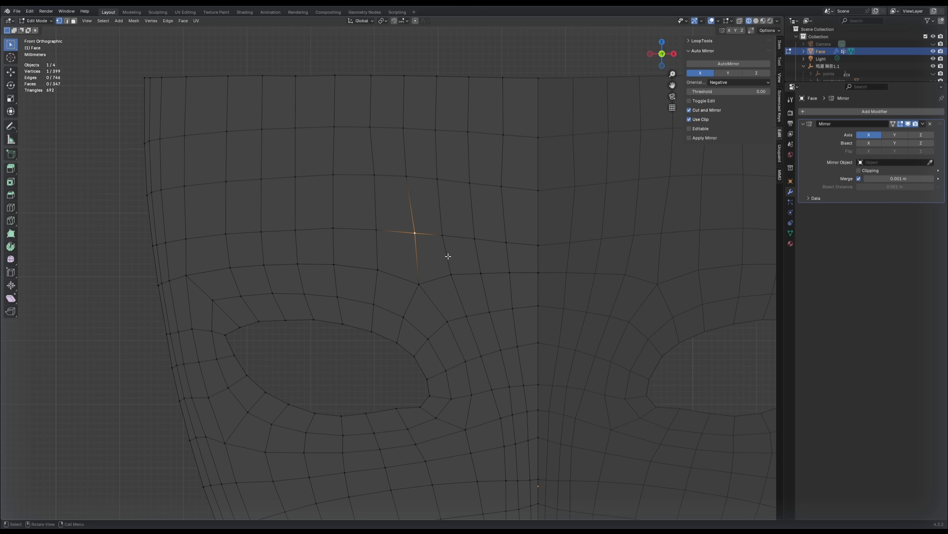
Merge the three connected vertices above the inner eye corner at their center and reposition the neighbouring vertex on the outer side.
{"action": "scroll", "coordinate": [444, 264], "scroll_direction": "down", "scroll_amount": 1}
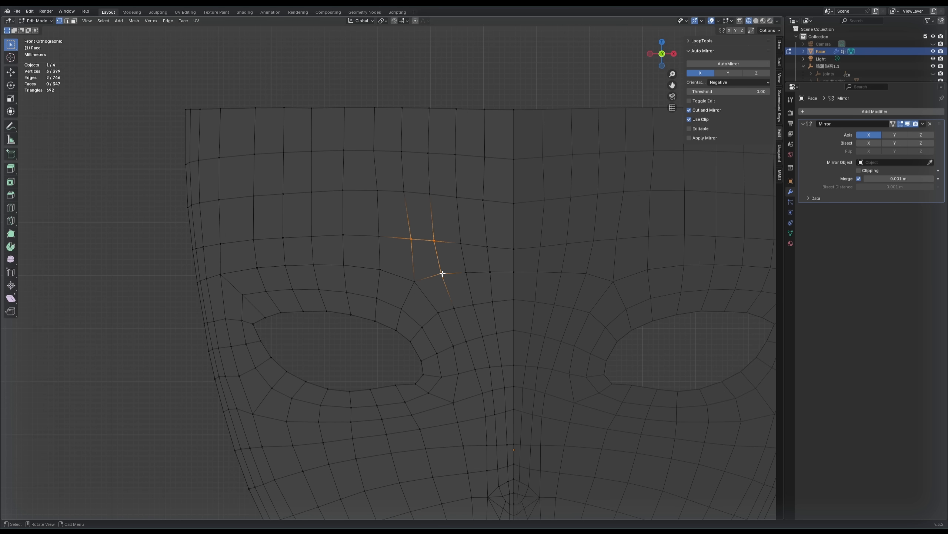
{"action": "key", "text": "m"}
{"action": "key", "text": "c"}
{"action": "scroll", "coordinate": [465, 292], "scroll_direction": "down", "scroll_amount": 2}
{"action": "scroll", "coordinate": [457, 293], "scroll_direction": "up", "scroll_amount": 1}
{"action": "left_click", "coordinate": [381, 241]}
{"action": "key", "text": "g"}
{"action": "key", "text": "g"}
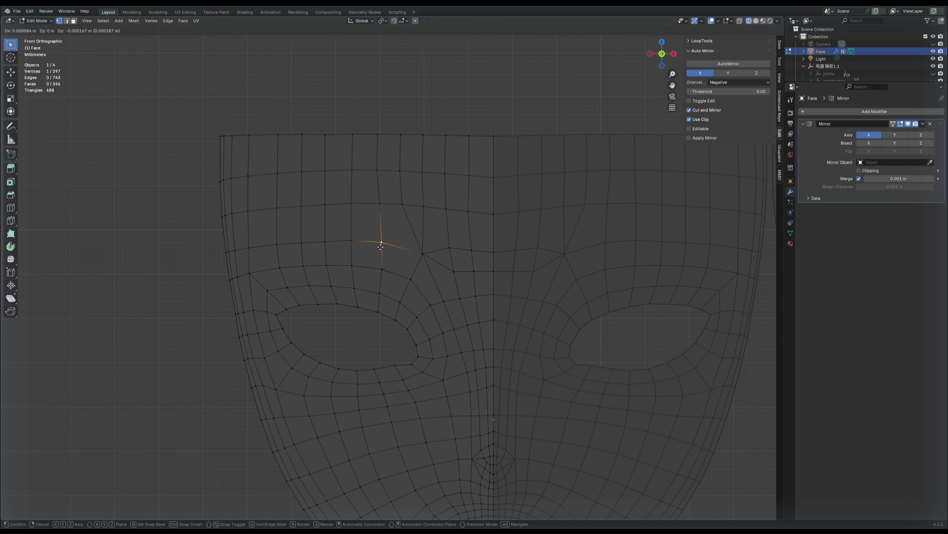
{"action": "left_click", "coordinate": [384, 250]}
Merge the vertices of the extra edge column at center, row by row from above the brow up to the forehead's upper border.
{"action": "left_click_drag", "start_coordinate": [397, 193], "coordinate": [428, 215]}
{"action": "key", "text": "m"}
{"action": "key", "text": "c"}
{"action": "left_click_drag", "start_coordinate": [395, 163], "coordinate": [426, 183]}
{"action": "key", "text": "m"}
{"action": "key", "text": "c"}
{"action": "left_click_drag", "start_coordinate": [392, 123], "coordinate": [435, 151]}
{"action": "key", "text": "m"}
{"action": "key", "text": "c"}
{"action": "middle_click_drag", "start_coordinate": [462, 261], "coordinate": [438, 232], "text": "shift"}
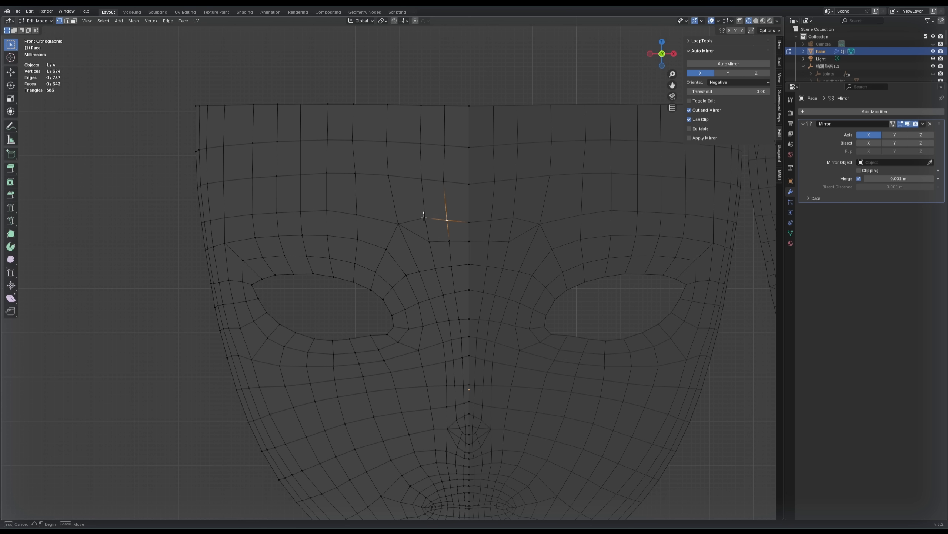
Merge the two remaining groups of neighbouring vertices between the inner brow and the face's center line at their centers.
{"action": "left_click_drag", "start_coordinate": [418, 211], "coordinate": [440, 248]}
{"action": "key", "text": "m"}
{"action": "key", "text": "c"}
{"action": "left_click_drag", "start_coordinate": [439, 213], "coordinate": [458, 246]}
{"action": "key", "text": "m"}
{"action": "key", "text": "c"}
{"action": "left_click", "coordinate": [546, 261]}
{"action": "scroll", "coordinate": [567, 328], "scroll_direction": "down", "scroll_amount": 3}
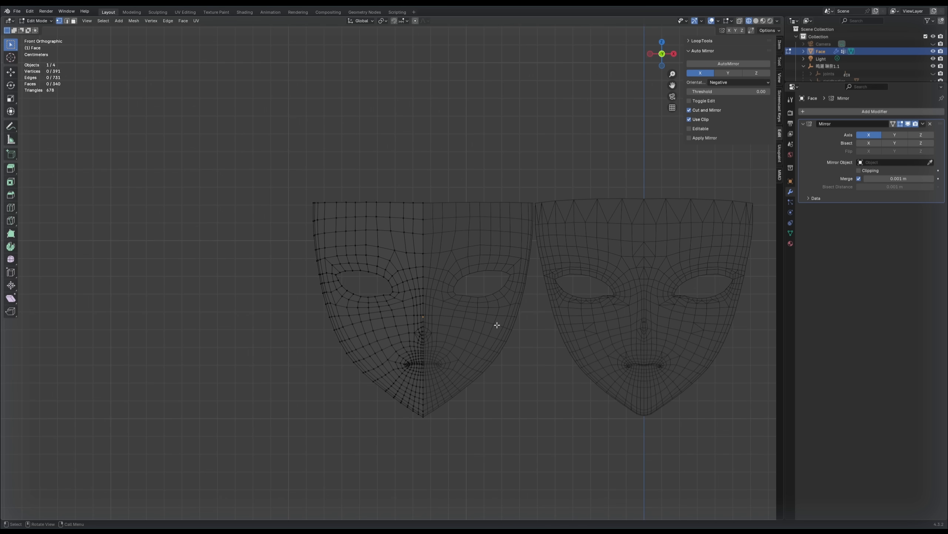
Compare the horizontal cheek edge loops below the eye on the working face and the reference face by selecting them.
{"action": "scroll", "coordinate": [497, 325], "scroll_direction": "up", "scroll_amount": 2}
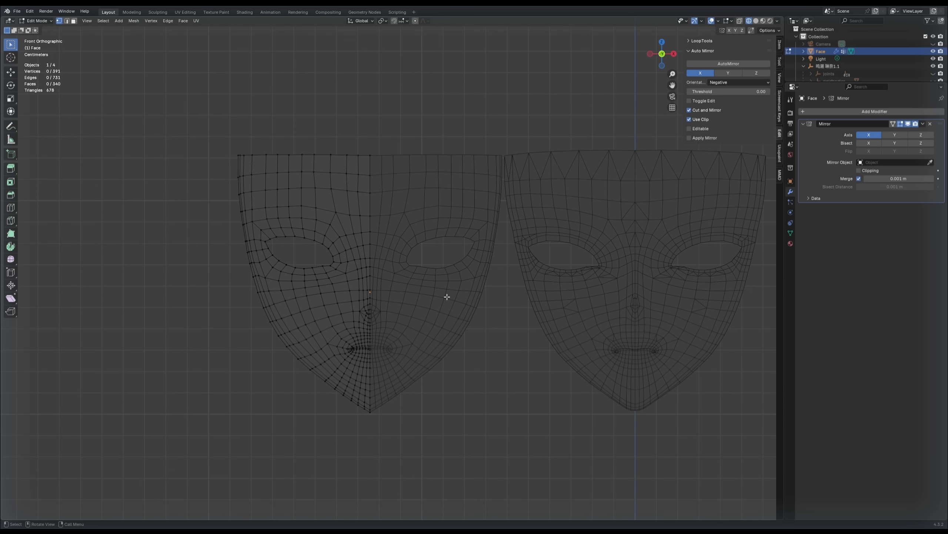
{"action": "scroll", "coordinate": [446, 297], "scroll_direction": "up", "scroll_amount": 1}
{"action": "left_click", "coordinate": [354, 279], "text": "alt"}
{"action": "mouse_move", "coordinate": [525, 301]}
{"action": "middle_mouse_down"}
{"action": "mouse_move", "coordinate": [585, 298]}
{"action": "mouse_move", "coordinate": [547, 299]}
{"action": "mouse_move", "coordinate": [553, 288]}
{"action": "mouse_move", "coordinate": [508, 295]}
{"action": "middle_mouse_up"}
{"action": "scroll", "coordinate": [495, 297], "scroll_direction": "up", "scroll_amount": 2}
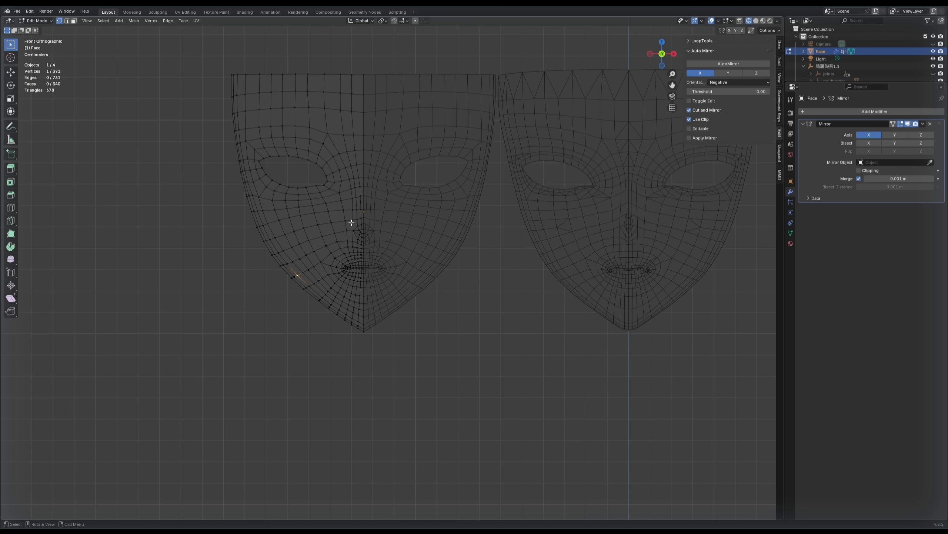
{"action": "left_click", "coordinate": [321, 211], "text": "alt"}
{"action": "left_click", "coordinate": [552, 221], "text": "alt"}
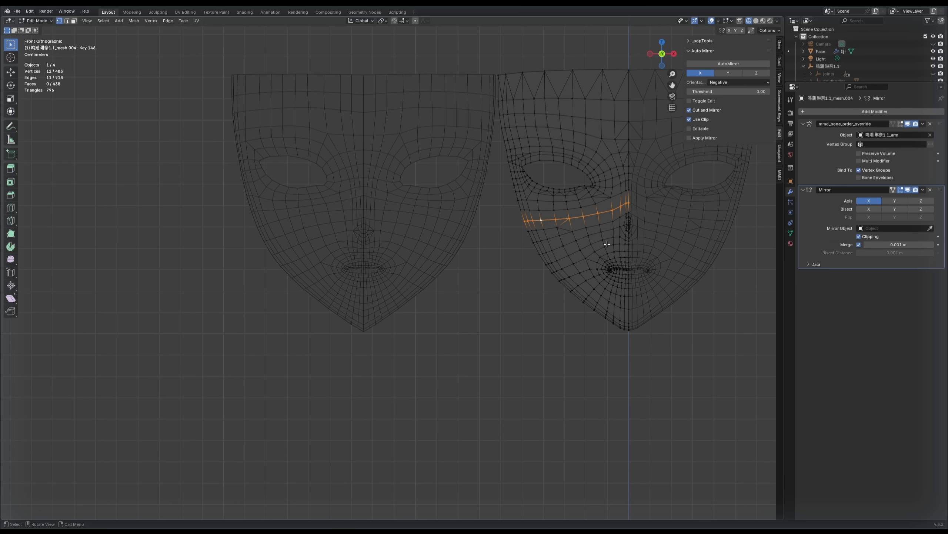
{"action": "key", "text": "Tab"}
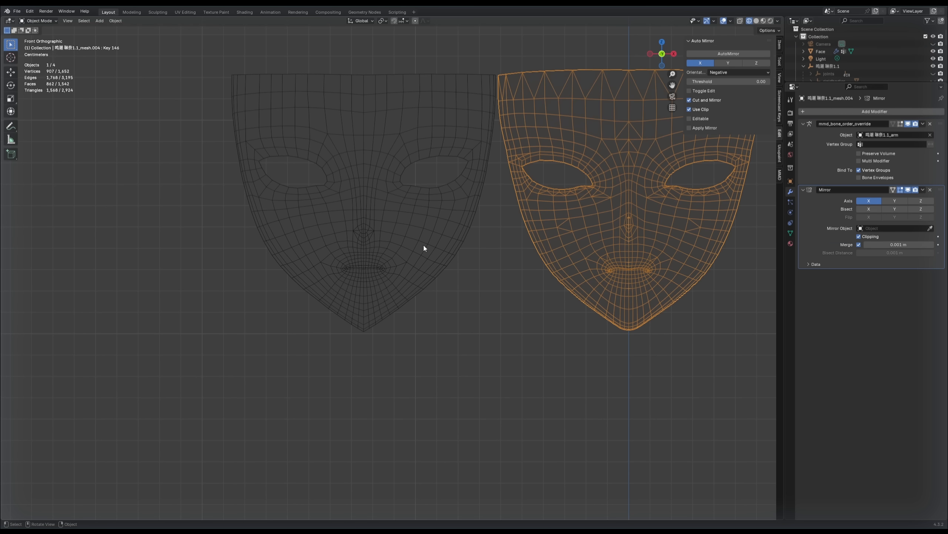
In Edit Mode on the Face object, slide the short horizontal edge on the nose bridge to adjust its spacing.
{"action": "left_click", "coordinate": [398, 230]}
{"action": "scroll", "coordinate": [382, 223], "scroll_direction": "up", "scroll_amount": 2}
{"action": "key", "text": "Tab"}
{"action": "scroll", "coordinate": [355, 211], "scroll_direction": "down", "scroll_amount": 1}
{"action": "left_click_drag", "start_coordinate": [344, 206], "coordinate": [366, 191]}
{"action": "scroll", "coordinate": [365, 180], "scroll_direction": "up", "scroll_amount": 2}
{"action": "key", "text": "g"}
{"action": "key", "text": "g"}
{"action": "left_click", "coordinate": [364, 159]}
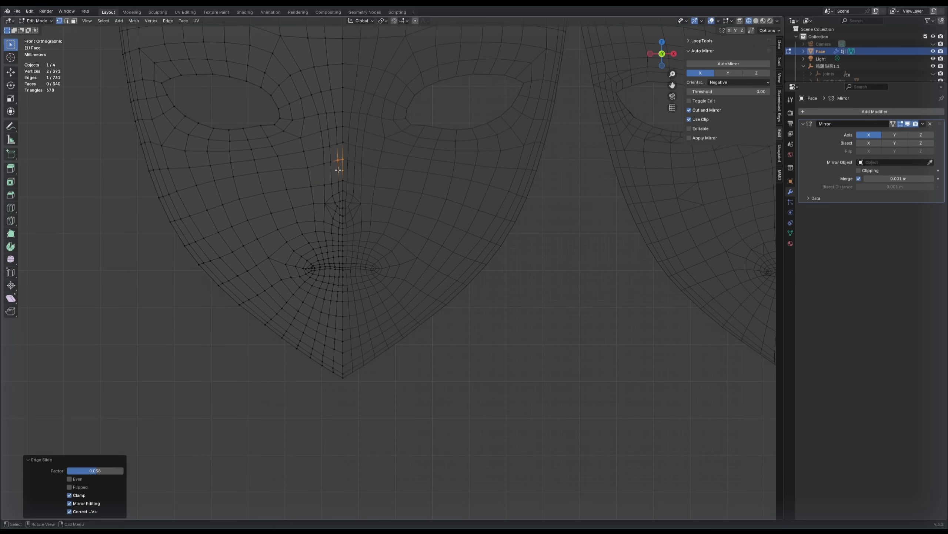
Circle the triangulated lower eyelid area of the reference face with an annotation stroke.
{"action": "scroll", "coordinate": [317, 206], "scroll_direction": "down", "scroll_amount": 5}
{"action": "middle_click_drag", "start_coordinate": [509, 271], "coordinate": [513, 264], "text": "shift"}
{"action": "left_click_drag", "start_coordinate": [559, 253], "coordinate": [580, 246]}
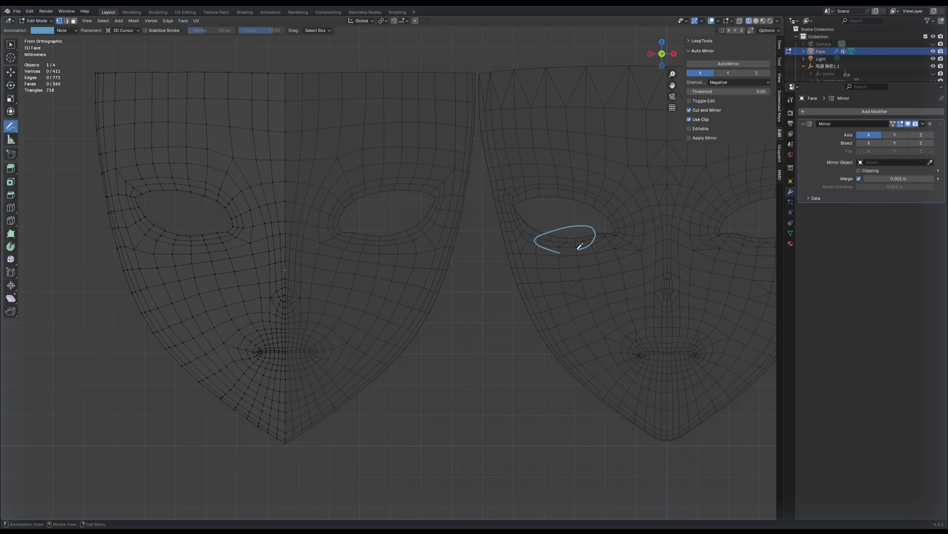
Knife-cut a zigzag row of triangles beneath the lower eyelid loop to match the reference topology.
{"action": "scroll", "coordinate": [594, 251], "scroll_direction": "up", "scroll_amount": 2}
{"action": "middle_click_drag", "start_coordinate": [610, 254], "coordinate": [413, 267], "text": "shift"}
{"action": "scroll", "coordinate": [413, 266], "scroll_direction": "up", "scroll_amount": 2}
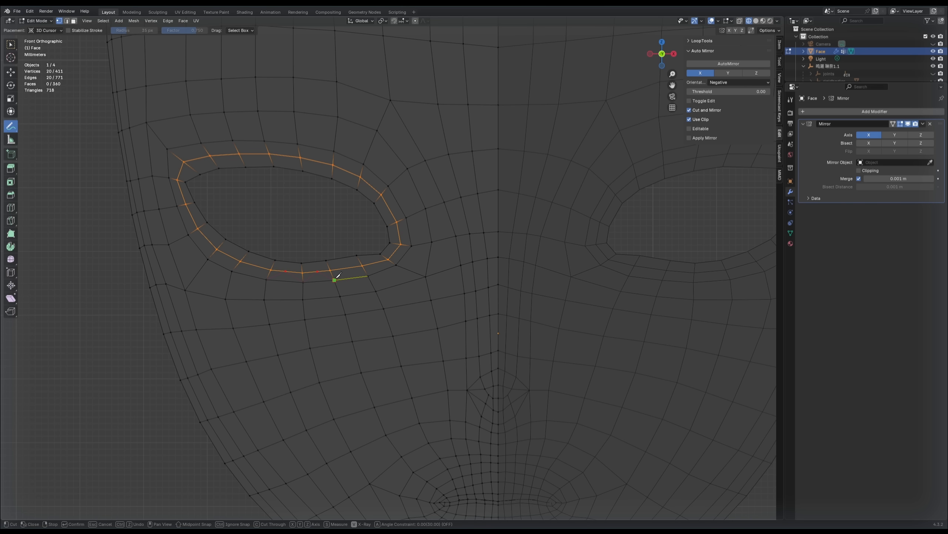
{"action": "key", "text": "Return"}
{"action": "scroll", "coordinate": [397, 296], "scroll_direction": "down", "scroll_amount": 4}
{"action": "scroll", "coordinate": [396, 297], "scroll_direction": "up", "scroll_amount": 4}
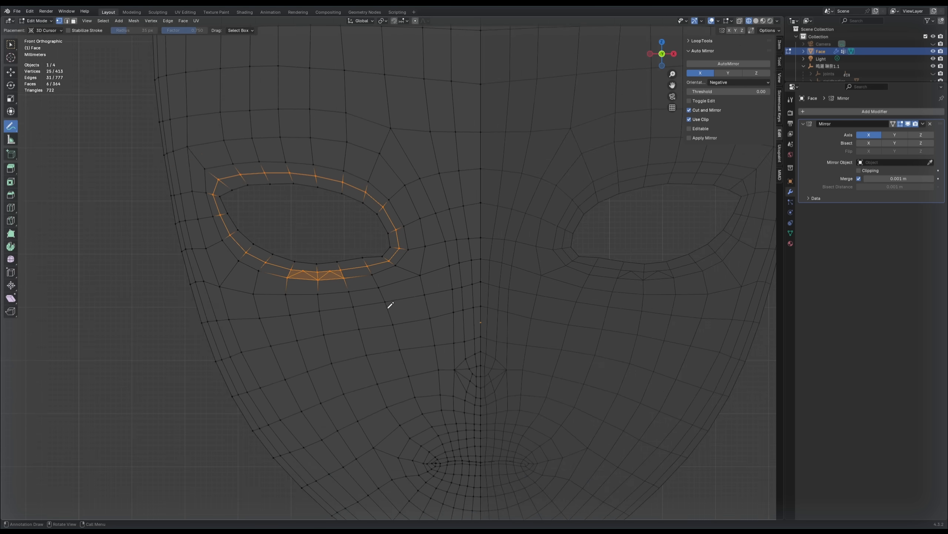
{"action": "key", "text": "k"}
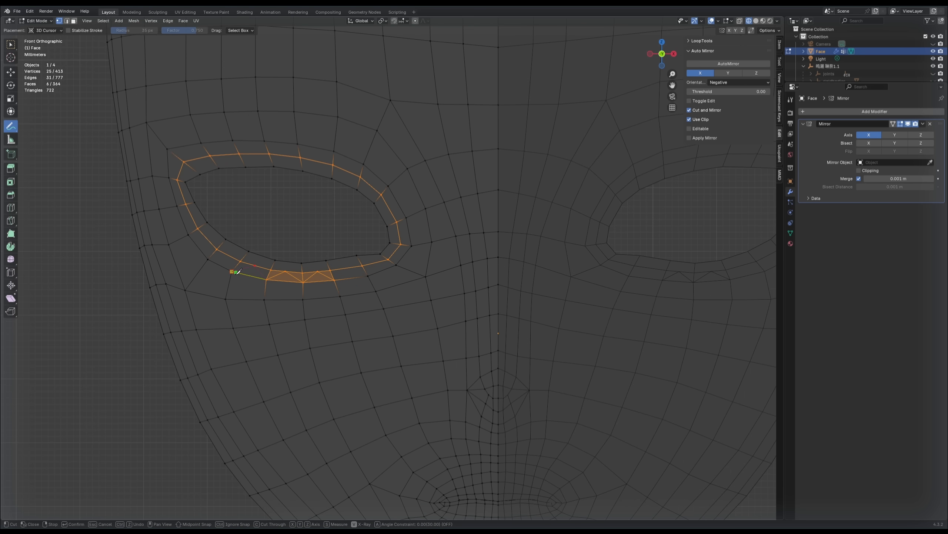
{"action": "left_click", "coordinate": [233, 271]}
{"action": "key", "text": "Return"}
Knife-cut short edges from the triangle tips to the lower rim of the eye opening and review the face in Object Mode.
{"action": "key", "text": "k"}
{"action": "left_click", "coordinate": [286, 271]}
{"action": "key", "text": "Return"}
{"action": "key", "text": "k"}
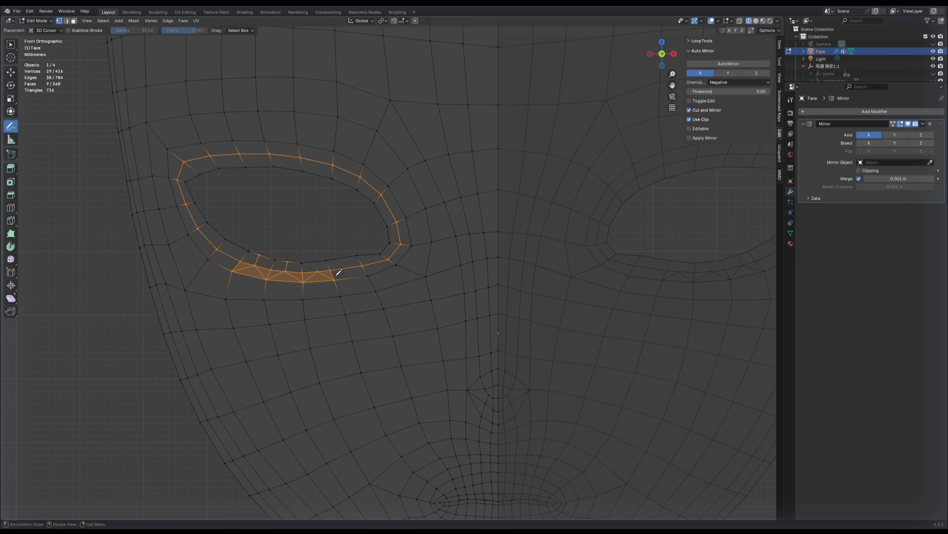
{"action": "key", "text": "Escape"}
{"action": "key", "text": "Tab"}
{"action": "scroll", "coordinate": [396, 306], "scroll_direction": "down", "scroll_amount": 4}
{"action": "scroll", "coordinate": [405, 318], "scroll_direction": "down", "scroll_amount": 2}
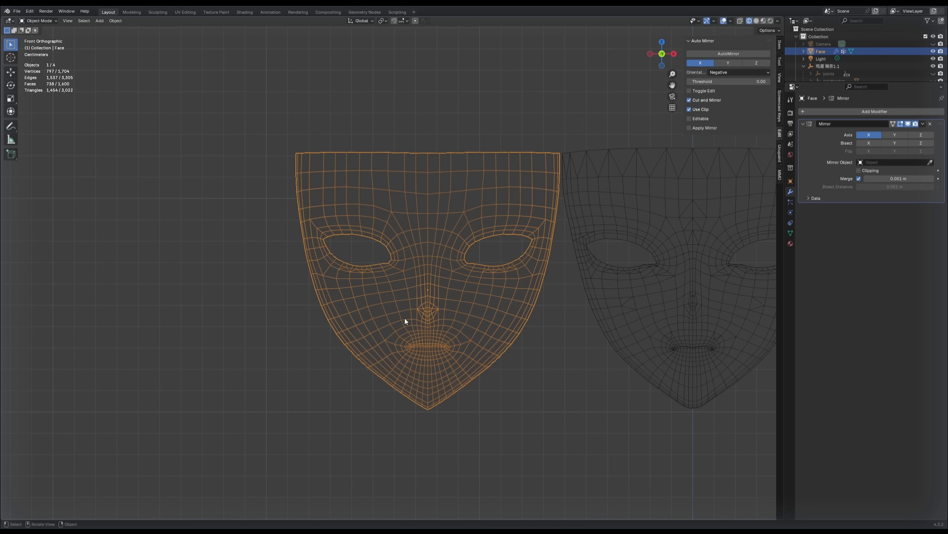
{"action": "scroll", "coordinate": [407, 322], "scroll_direction": "up", "scroll_amount": 2}
In Edit Mode, slide two of the new vertices along the lower rim of the eye opening to smooth its curve.
{"action": "key", "text": "Tab"}
{"action": "scroll", "coordinate": [383, 261], "scroll_direction": "up", "scroll_amount": 5}
{"action": "key", "text": "w"}
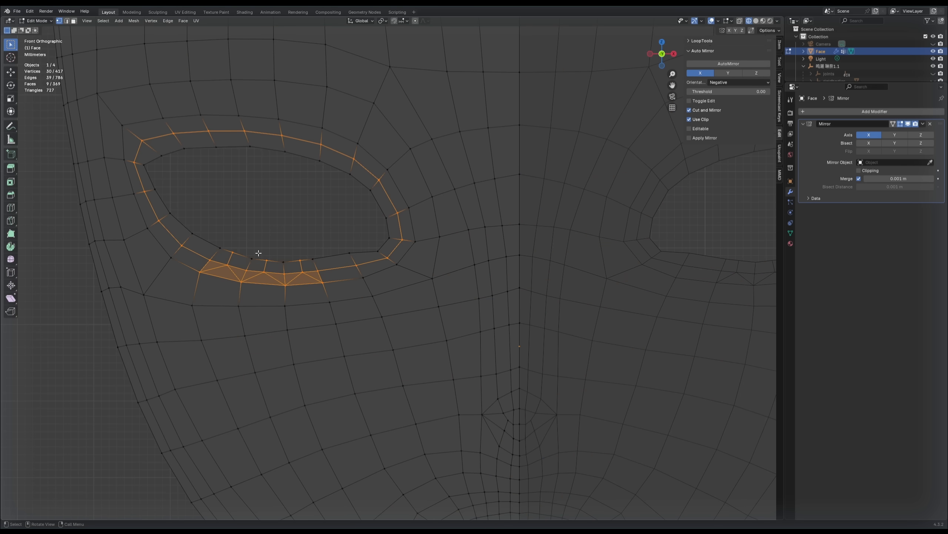
{"action": "left_click", "coordinate": [232, 253]}
{"action": "key", "text": "shift+v"}
{"action": "left_click", "coordinate": [269, 257]}
{"action": "left_click", "coordinate": [268, 259]}
{"action": "key", "text": "g"}
{"action": "key", "text": "g"}
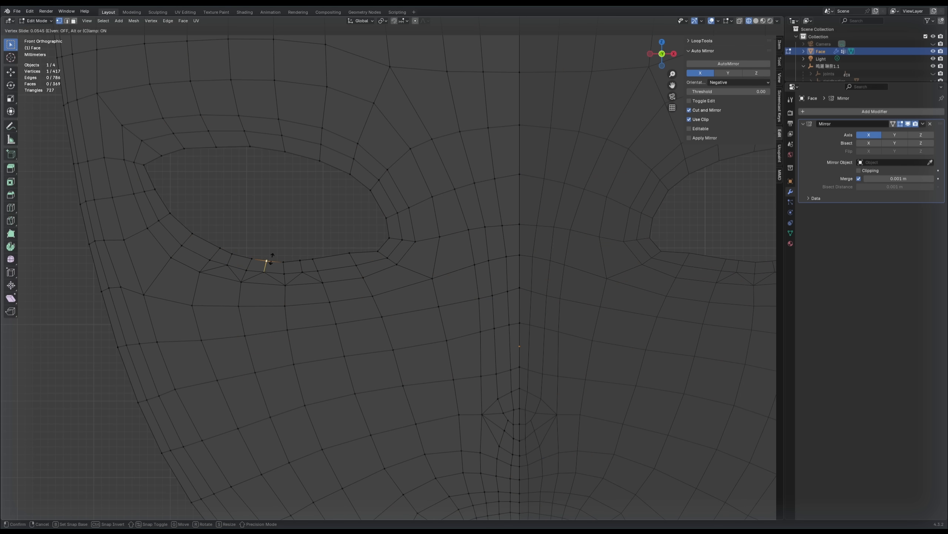
{"action": "left_click", "coordinate": [266, 262]}
Slide the vertices on the outer part of the lower eyelid rim to even out their spacing.
{"action": "left_click", "coordinate": [233, 254]}
{"action": "key", "text": "g"}
{"action": "key", "text": "g"}
{"action": "left_click", "coordinate": [239, 255]}
{"action": "left_click", "coordinate": [220, 249]}
{"action": "key", "text": "g"}
{"action": "key", "text": "g"}
{"action": "left_click", "coordinate": [209, 259]}
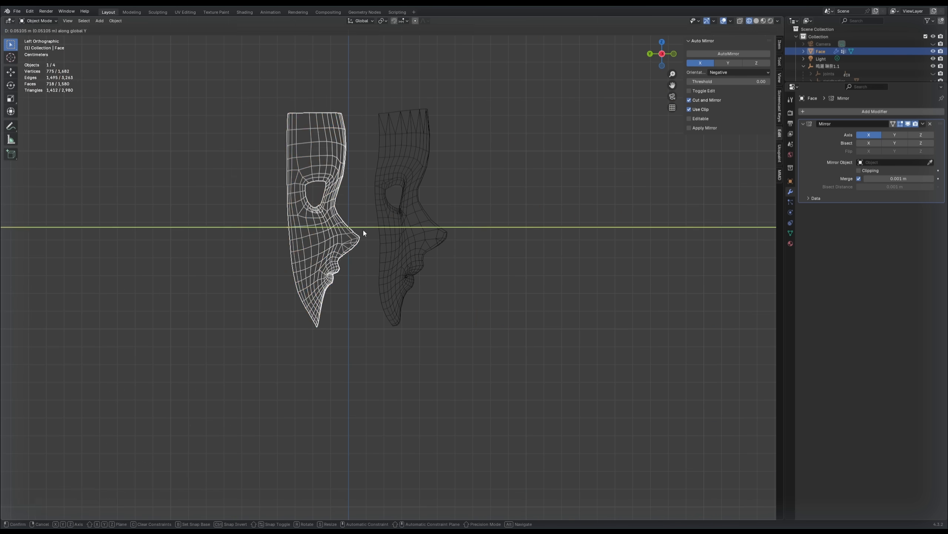
In side view, move the Face object along the global Y axis, next to the reference face.
{"action": "left_click", "coordinate": [363, 228]}
{"action": "scroll", "coordinate": [511, 279], "scroll_direction": "up", "scroll_amount": 1}
{"action": "left_click", "coordinate": [511, 280]}
{"action": "middle_click_drag", "start_coordinate": [511, 279], "coordinate": [533, 284], "text": "shift"}
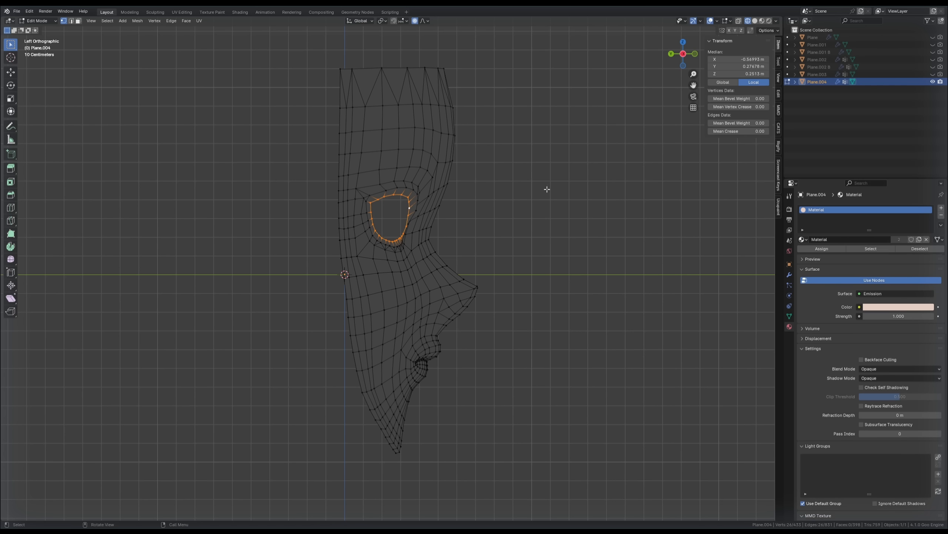
Select the eye opening's edge loop on Plane.004 and narrow it along the Y axis with smooth proportional editing.
{"action": "left_click", "coordinate": [457, 214]}
{"action": "left_click", "coordinate": [410, 204], "text": "alt"}
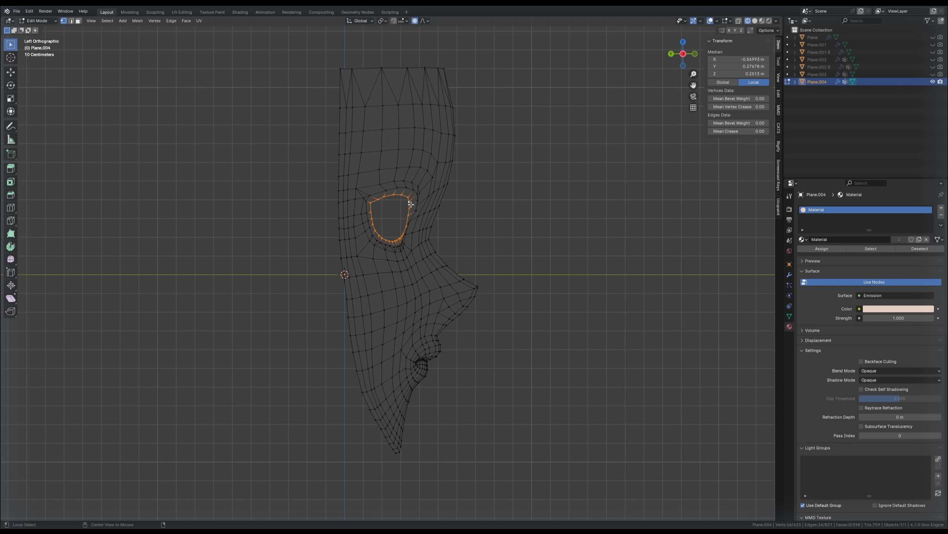
{"action": "key", "text": "s"}
{"action": "key", "text": "y"}
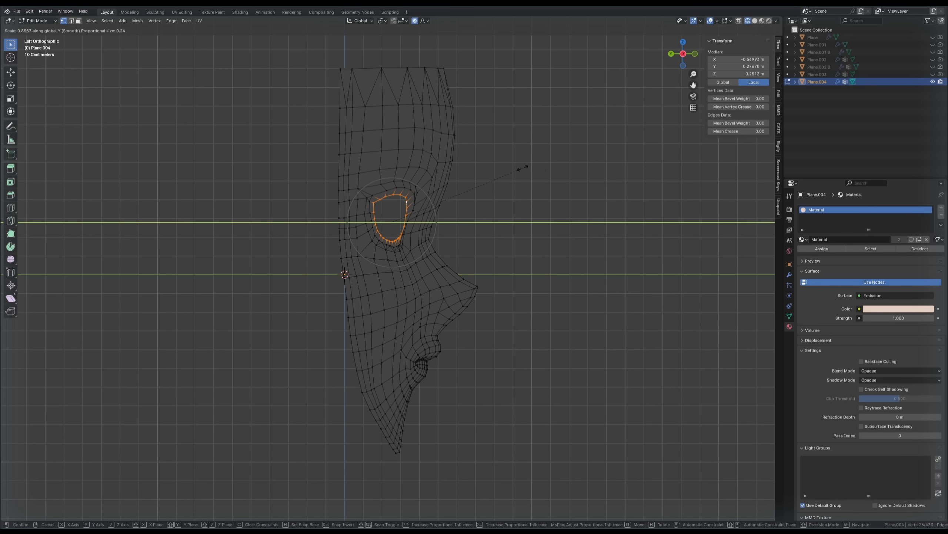
{"action": "left_click", "coordinate": [515, 170]}
{"action": "key", "text": "g"}
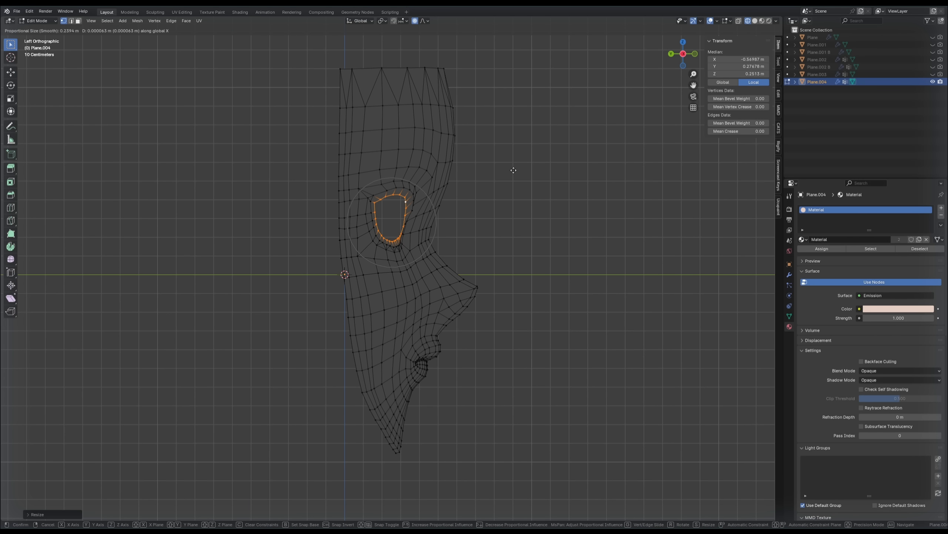
{"action": "key", "text": "y"}
{"action": "left_click", "coordinate": [514, 170]}
{"action": "scroll", "coordinate": [530, 209], "scroll_direction": "up", "scroll_amount": 2}
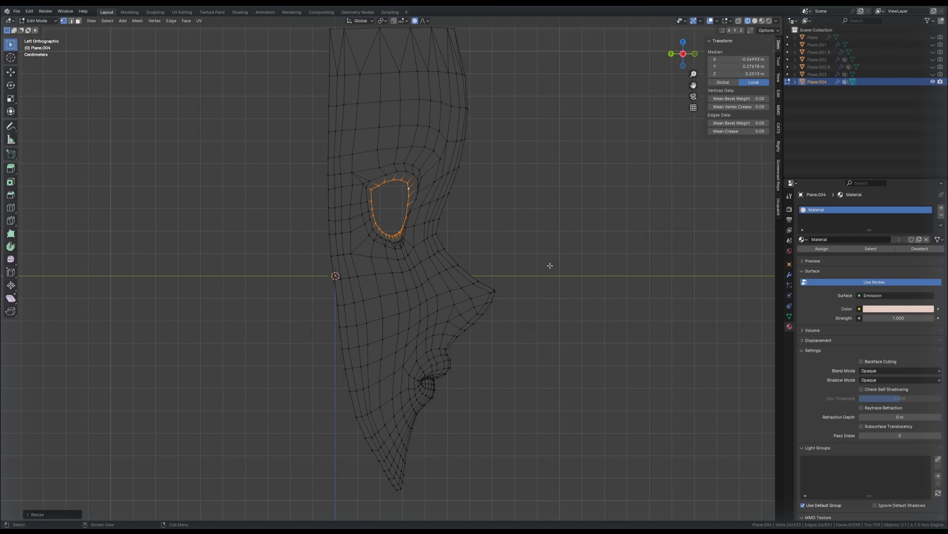
Switch Plane.004 to Sculpt Mode and adjust the nose area with the Grab brush in side view.
{"action": "left_click", "coordinate": [435, 293]}
{"action": "key", "text": "ctrl+Tab"}
{"action": "left_click", "coordinate": [437, 323]}
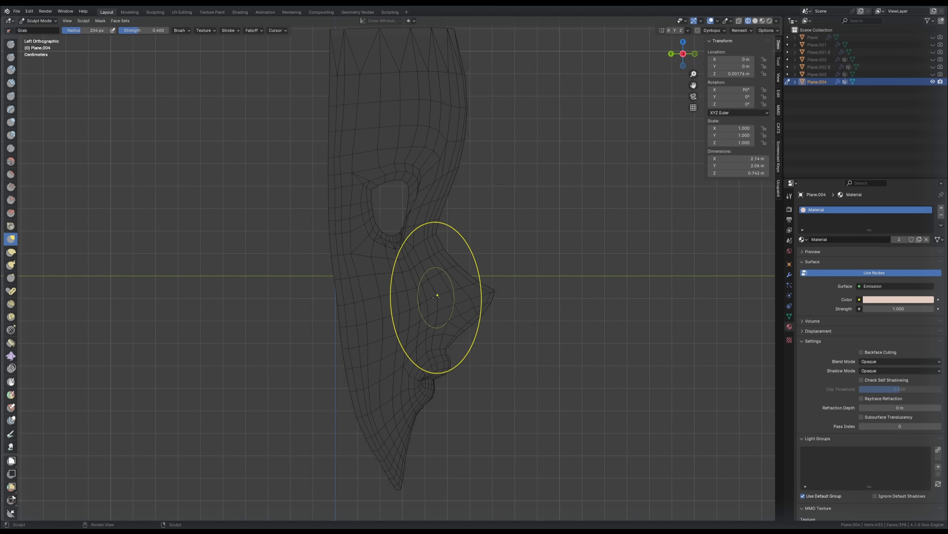
{"action": "left_click_drag", "start_coordinate": [436, 296], "coordinate": [416, 330]}
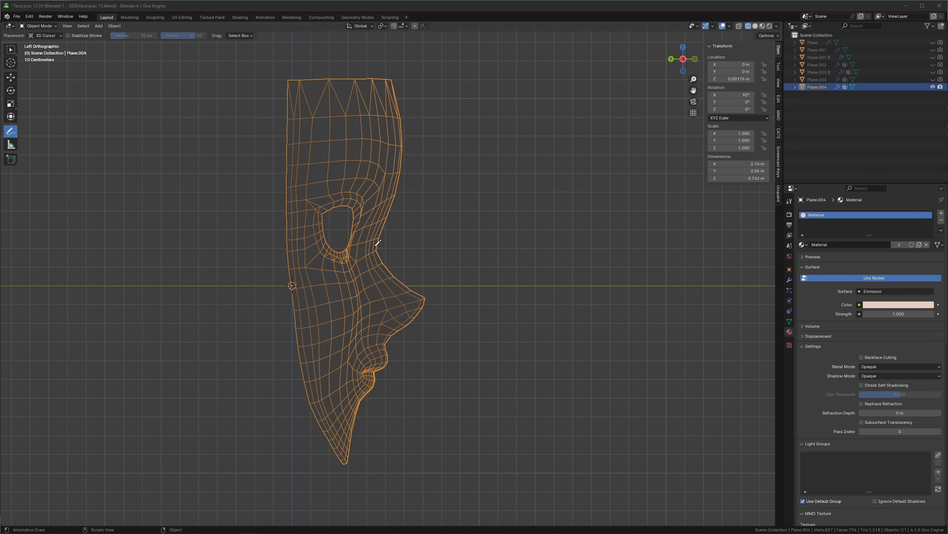
Mark the nose bridge with an annotation stroke and pull the bridge profile forward with the Grab brush.
{"action": "left_click_drag", "start_coordinate": [369, 248], "coordinate": [387, 245]}
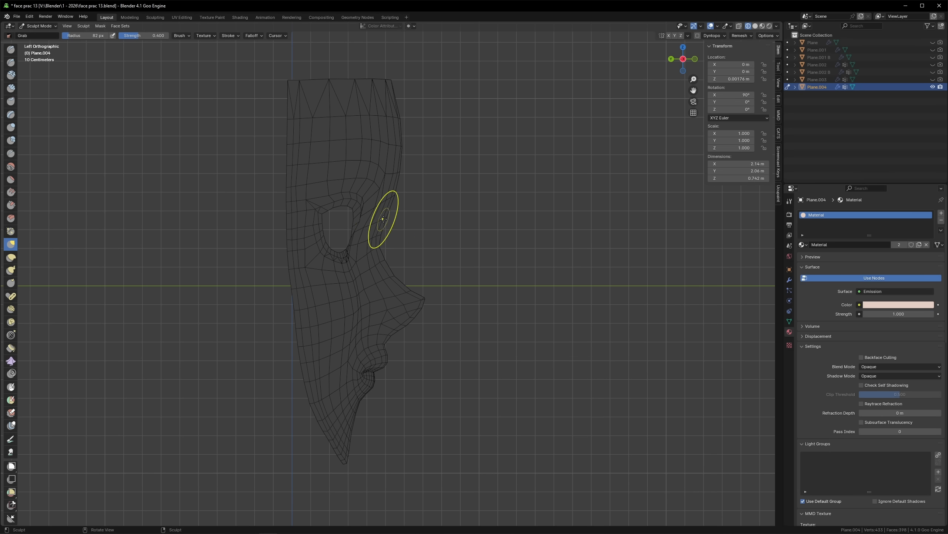
{"action": "left_click_drag", "start_coordinate": [380, 260], "coordinate": [387, 256]}
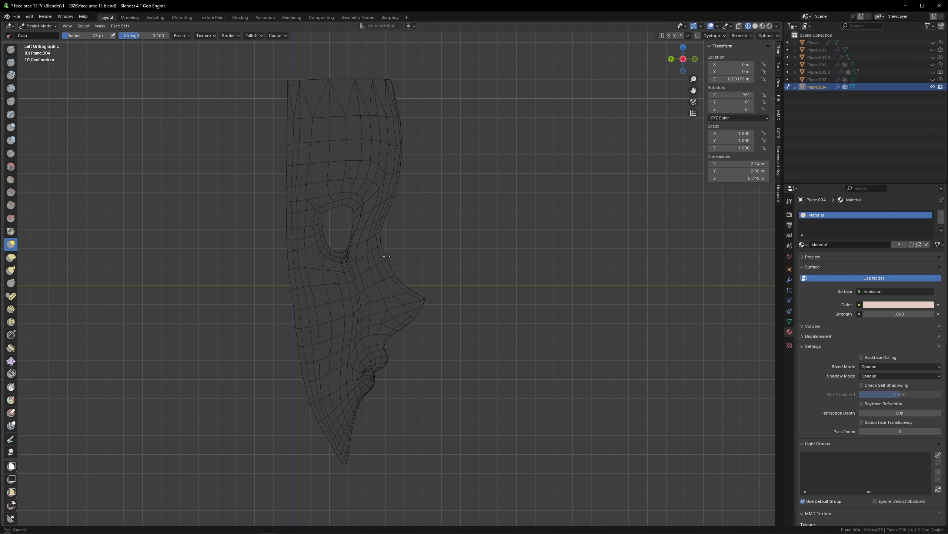
Enlarge the Grab brush and pull the forehead profile above the brow slightly forward.
{"action": "key", "text": "bracketright"}
{"action": "key", "text": "bracketright"}
{"action": "key", "text": "bracketright"}
{"action": "key", "text": "bracketright"}
{"action": "key", "text": "bracketright"}
{"action": "key", "text": "bracketright"}
{"action": "key", "text": "bracketright"}
{"action": "key", "text": "bracketright"}
{"action": "key", "text": "bracketright"}
{"action": "left_click_drag", "start_coordinate": [404, 171], "coordinate": [411, 171]}
Shrink the Grab brush and pull the nose tip slightly forward and down.
{"action": "key", "text": "bracketright"}
{"action": "key", "text": "bracketright"}
{"action": "key", "text": "bracketright"}
{"action": "key", "text": "bracketleft"}
{"action": "key", "text": "bracketleft"}
{"action": "key", "text": "bracketleft"}
{"action": "key", "text": "bracketleft"}
{"action": "key", "text": "bracketleft"}
{"action": "key", "text": "bracketleft"}
{"action": "key", "text": "bracketleft"}
{"action": "key", "text": "bracketleft"}
{"action": "left_click_drag", "start_coordinate": [418, 305], "coordinate": [426, 312]}
{"action": "scroll", "coordinate": [415, 348], "scroll_direction": "down", "scroll_amount": 1}
{"action": "scroll", "coordinate": [567, 368], "scroll_direction": "down", "scroll_amount": 1}
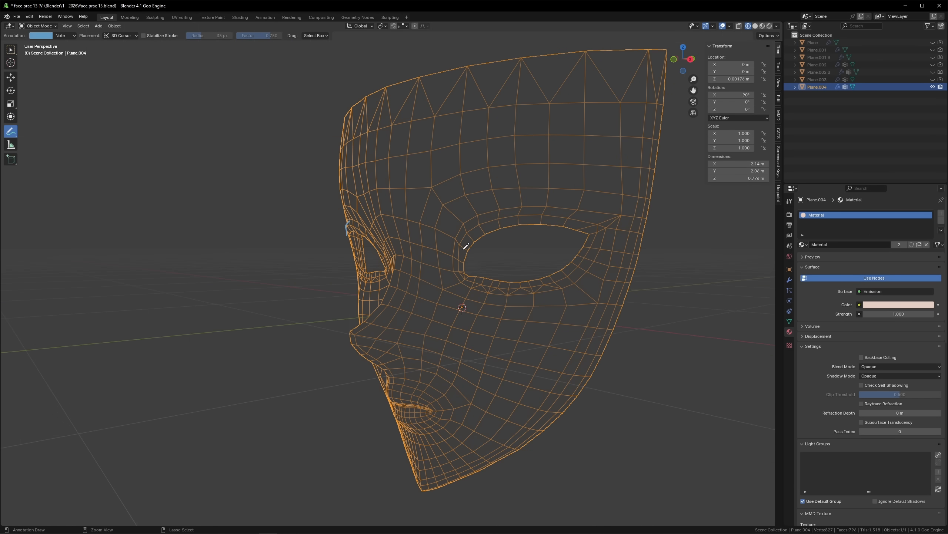
{"action": "middle_click_drag", "start_coordinate": [466, 246], "coordinate": [510, 259]}
{"action": "left_click", "coordinate": [686, 62]}
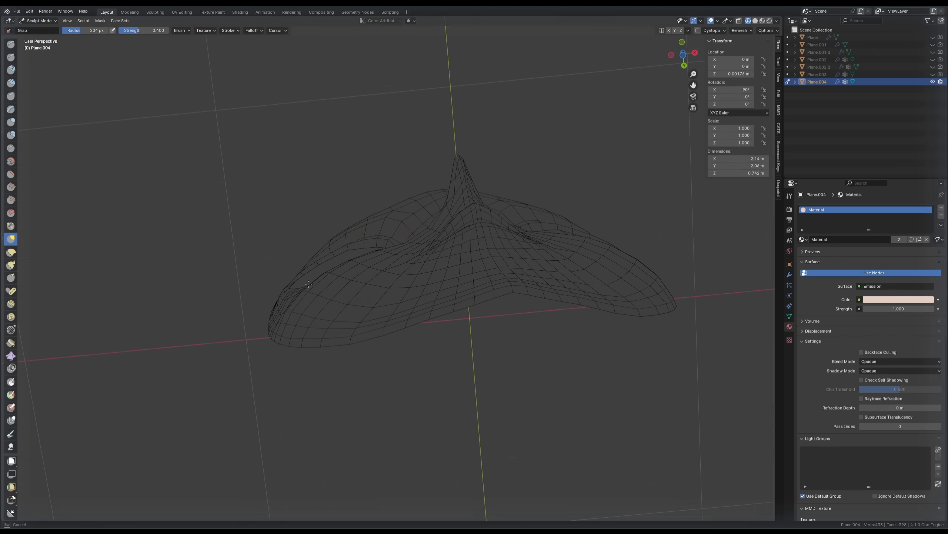
{"action": "middle_click_drag", "start_coordinate": [409, 293], "coordinate": [302, 273]}
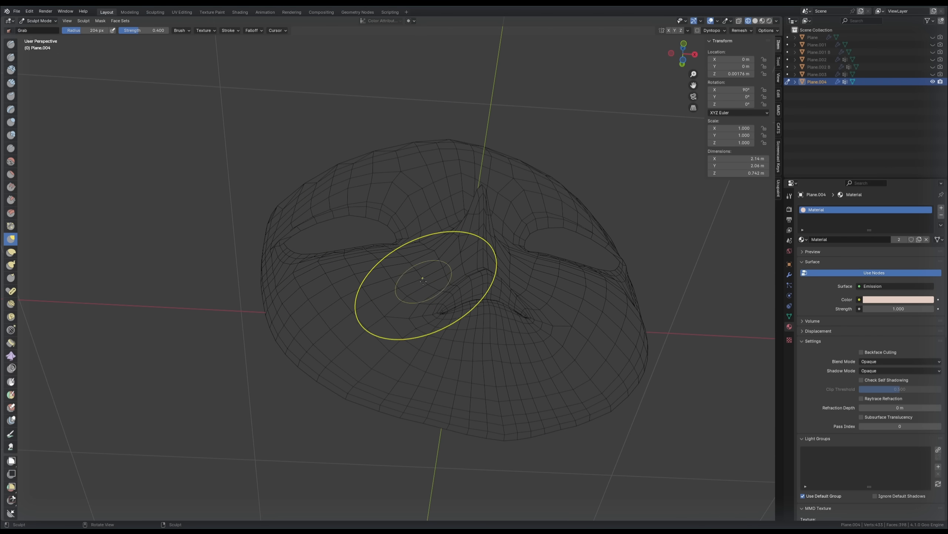
{"action": "middle_click_drag", "start_coordinate": [402, 275], "coordinate": [487, 347]}
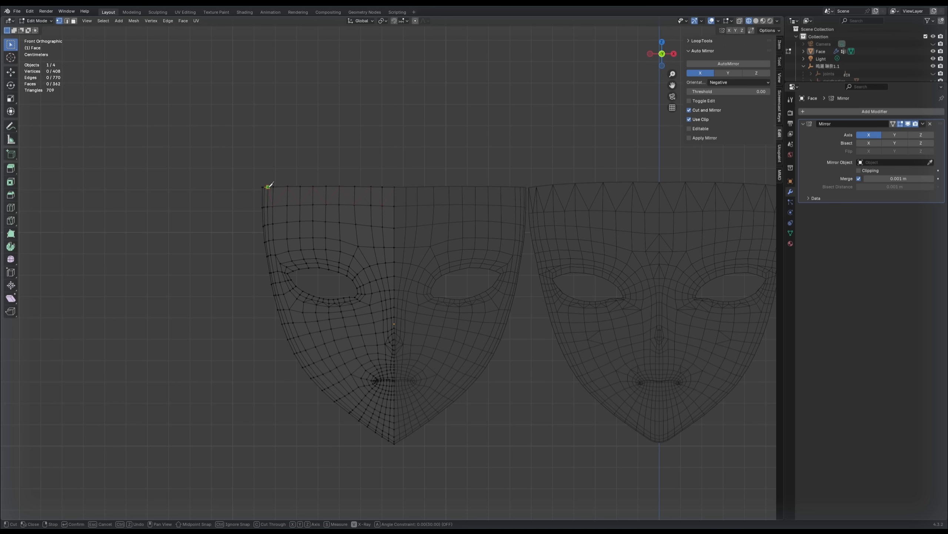
Knife-cut a zigzag of triangles across the forehead's uppermost face row and dissolve the original vertical edges there.
{"action": "key", "text": "Return"}
{"action": "middle_click_drag", "start_coordinate": [273, 189], "coordinate": [389, 194]}
{"action": "key", "text": "2"}
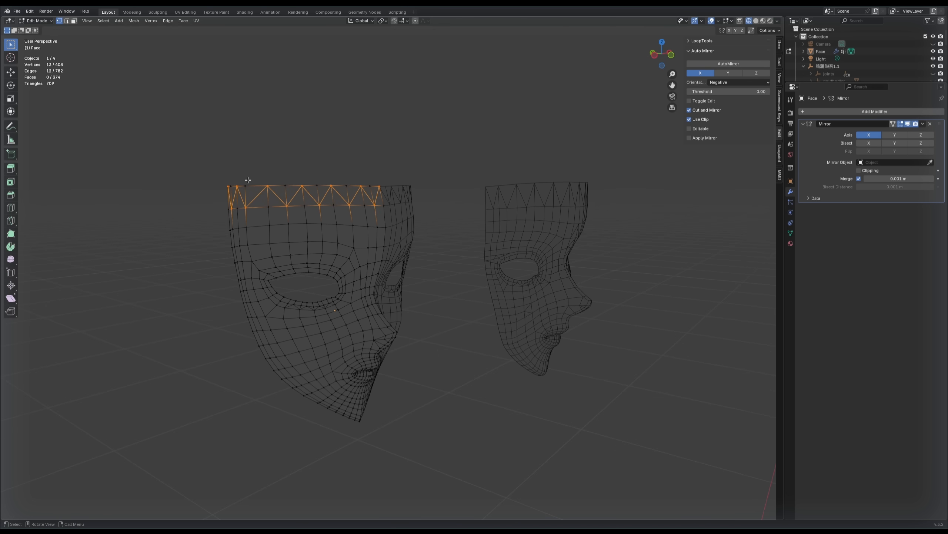
{"action": "middle_click_drag", "start_coordinate": [298, 198], "coordinate": [413, 184]}
{"action": "left_click", "coordinate": [234, 192]}
{"action": "key", "text": "x"}
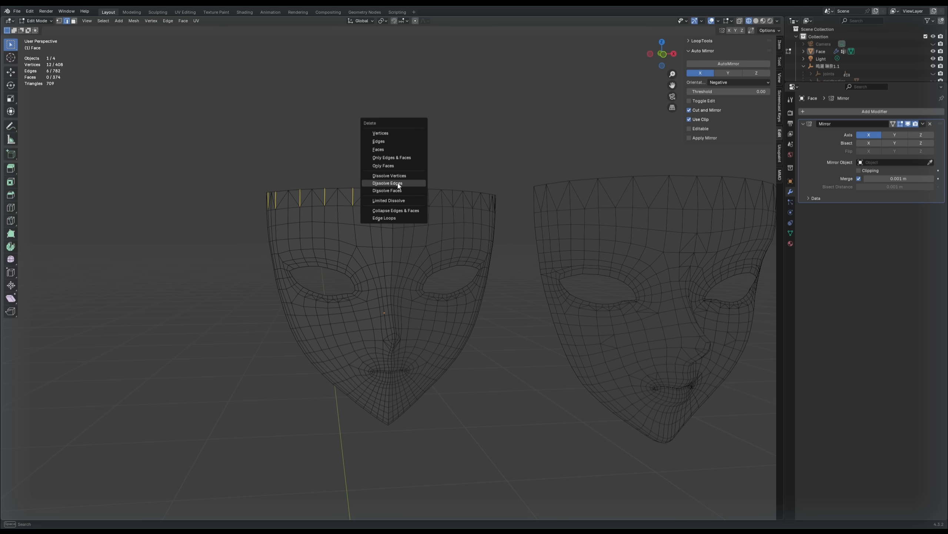
{"action": "left_click", "coordinate": [396, 187]}
{"action": "left_click", "coordinate": [666, 54]}
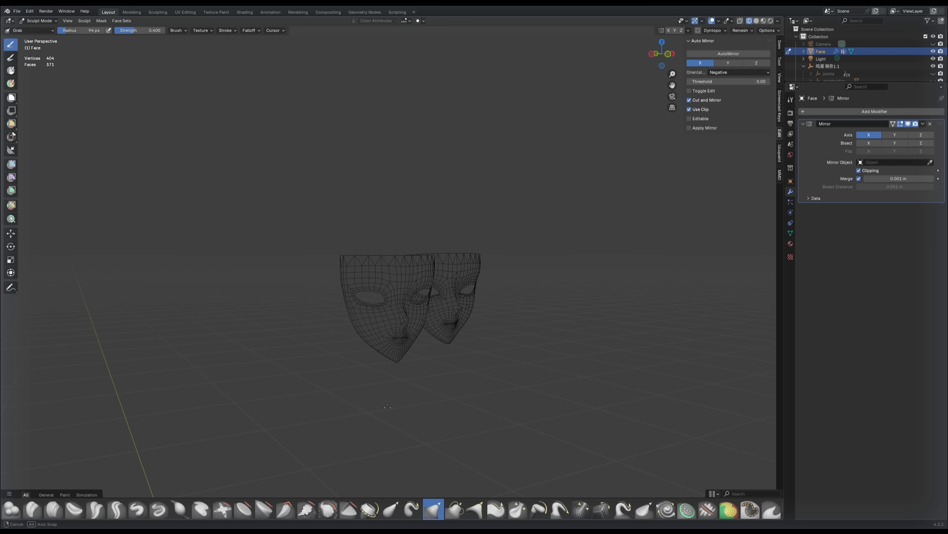
{"action": "middle_click_drag", "start_coordinate": [387, 408], "coordinate": [530, 401]}
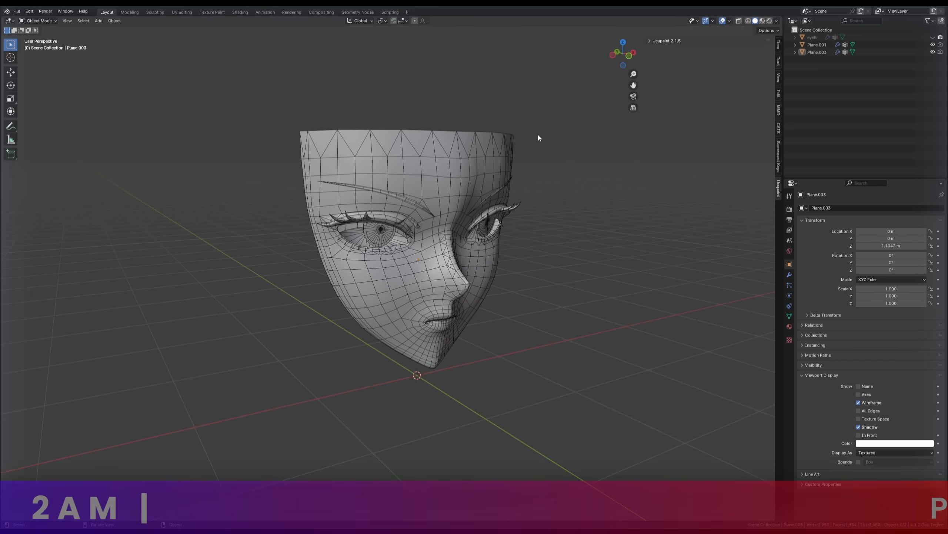
Examine the detailed face with eyes, lashes and brows from several angles, selecting and deselecting all objects to inspect the wireframe.
{"action": "left_click", "coordinate": [467, 195]}
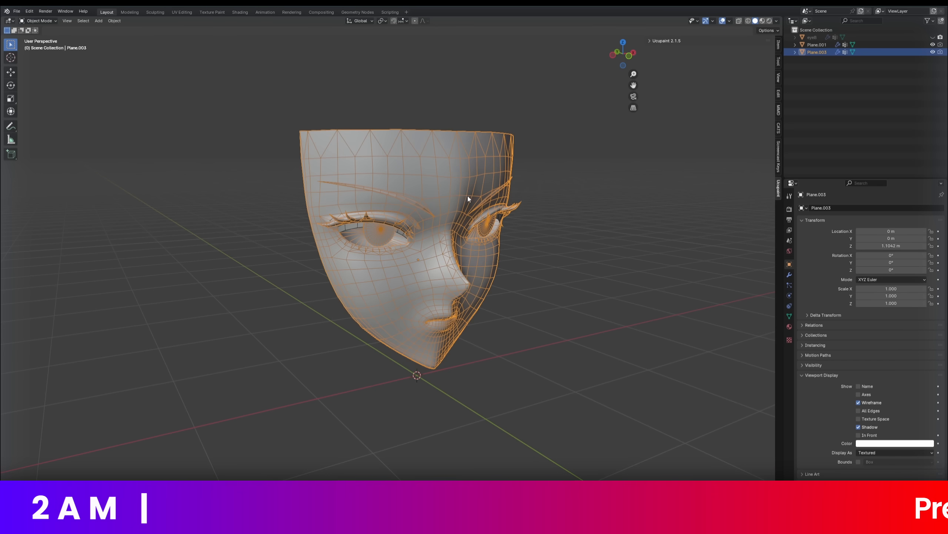
{"action": "left_click", "coordinate": [601, 236]}
{"action": "key", "text": "a"}
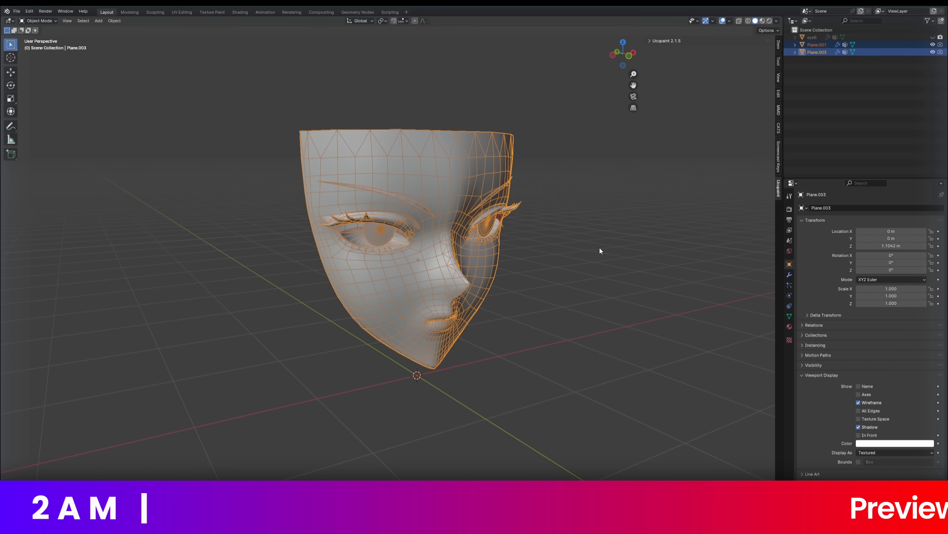
{"action": "mouse_move", "coordinate": [593, 248]}
{"action": "middle_mouse_down"}
{"action": "mouse_move", "coordinate": [554, 249]}
{"action": "mouse_move", "coordinate": [591, 220]}
{"action": "mouse_move", "coordinate": [598, 254]}
{"action": "middle_mouse_up"}
{"action": "scroll", "coordinate": [560, 240], "scroll_direction": "down", "scroll_amount": 5}
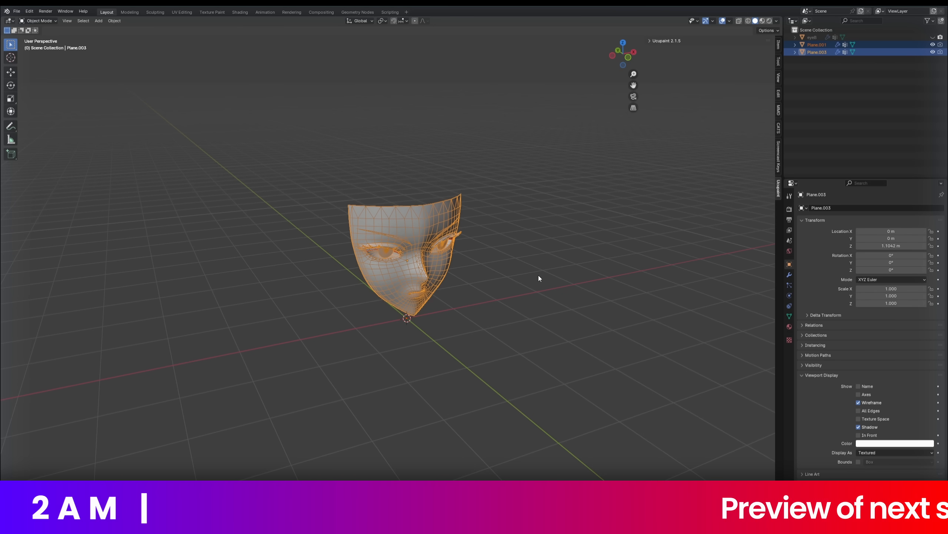
{"action": "key", "text": "alt+a"}
{"action": "middle_click_drag", "start_coordinate": [539, 278], "coordinate": [483, 248]}
{"action": "scroll", "coordinate": [504, 259], "scroll_direction": "down", "scroll_amount": 2}
{"action": "scroll", "coordinate": [500, 272], "scroll_direction": "up", "scroll_amount": 2}
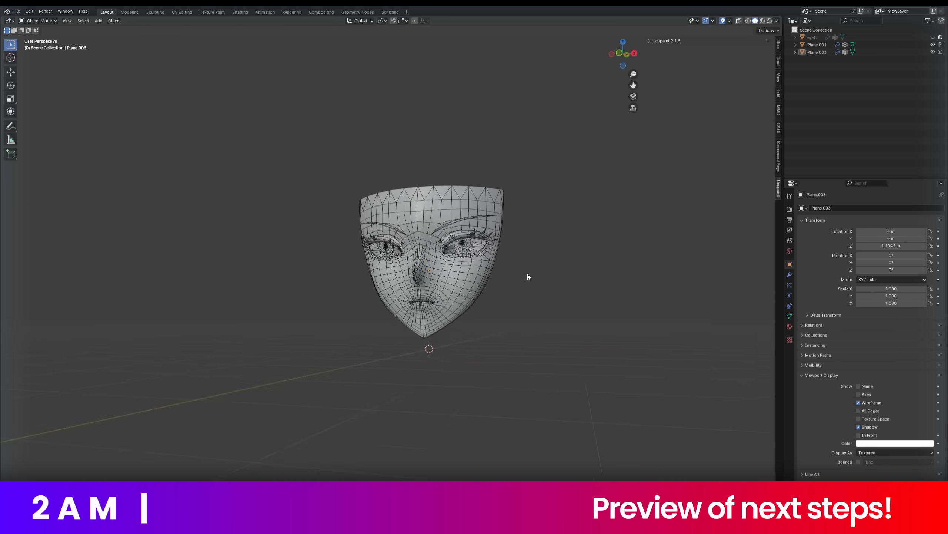
{"action": "scroll", "coordinate": [527, 274], "scroll_direction": "up", "scroll_amount": 1}
{"action": "key", "text": "a"}
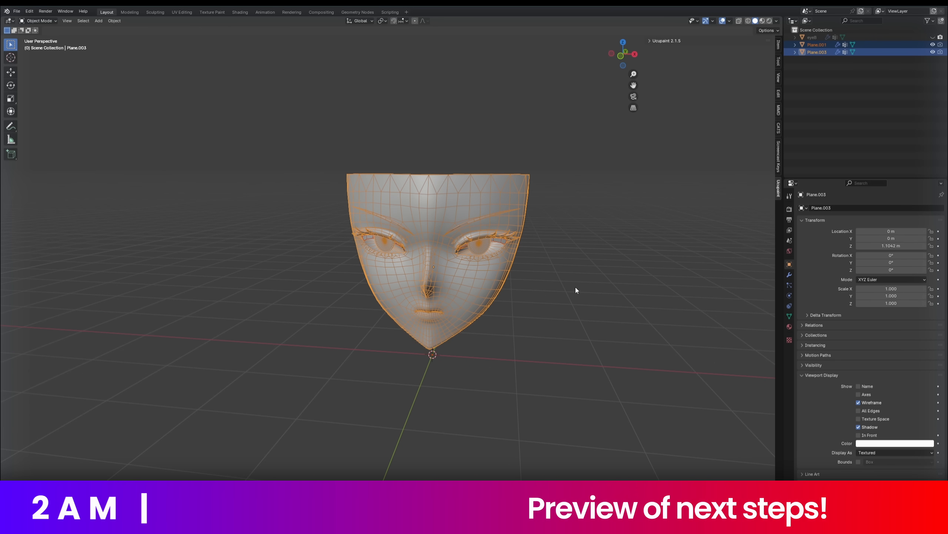